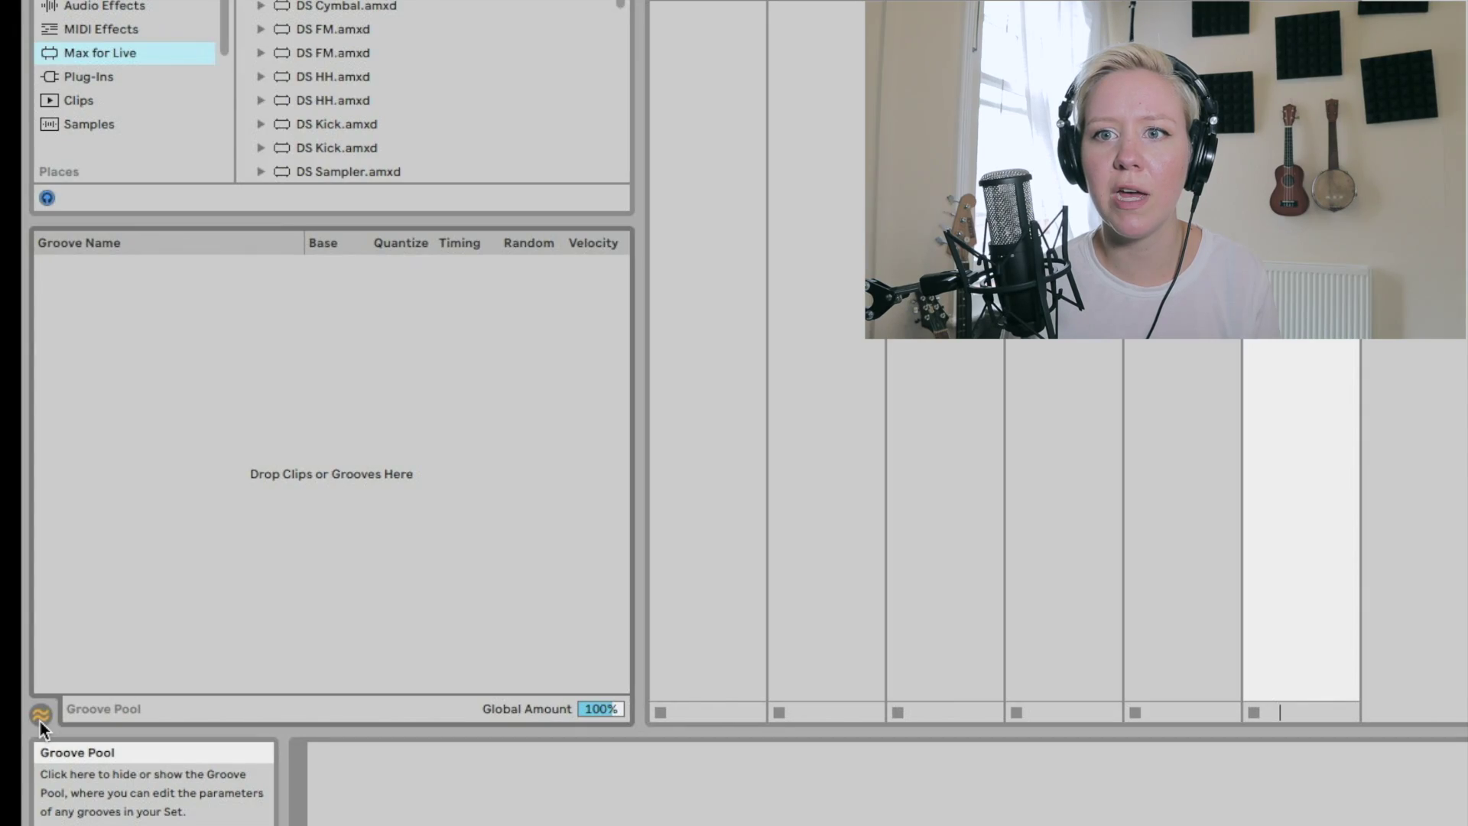
Show the Groove Pool and search the Packs for "groove"
click(39, 721)
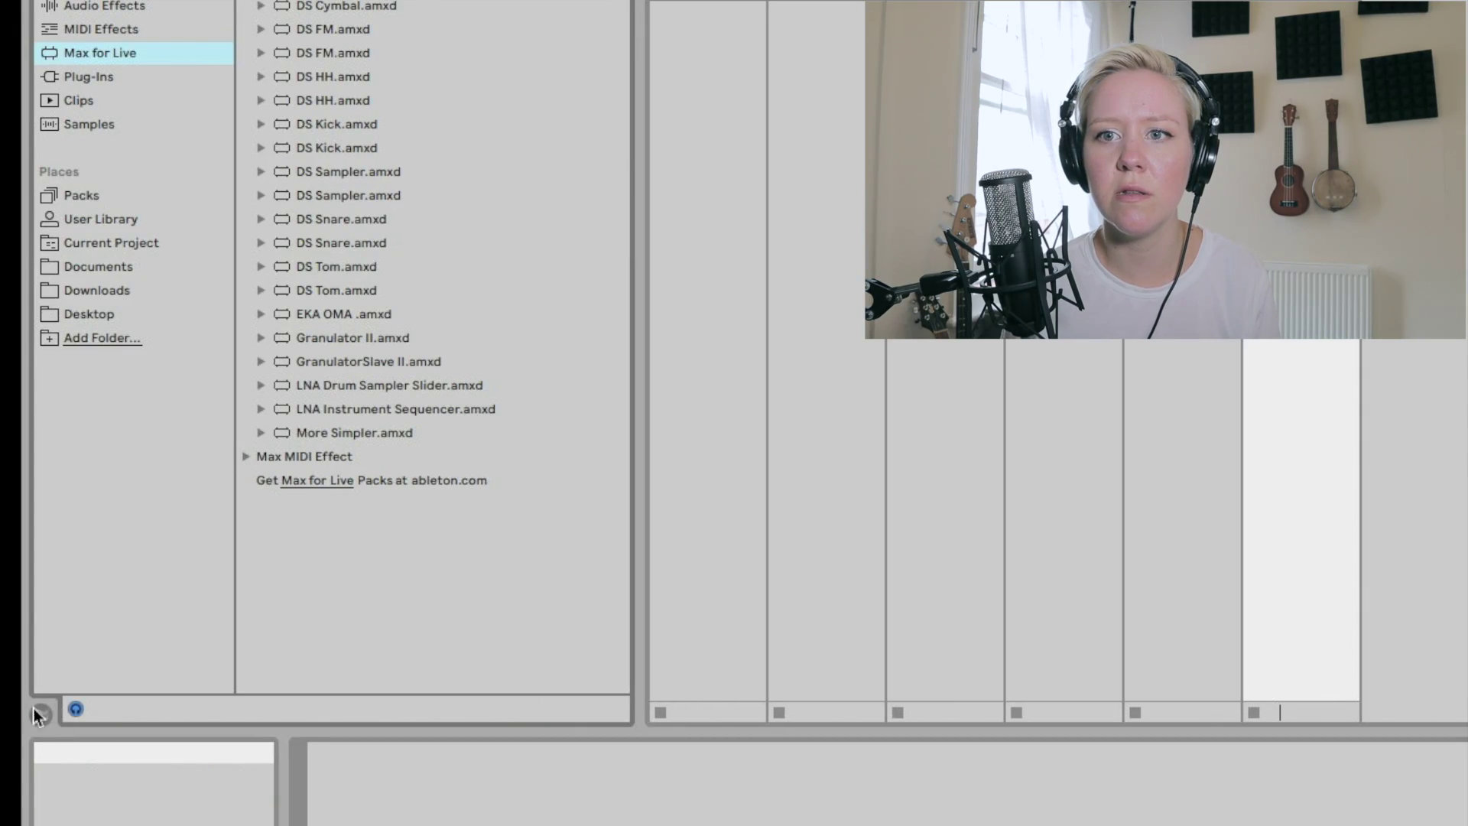
click(48, 720)
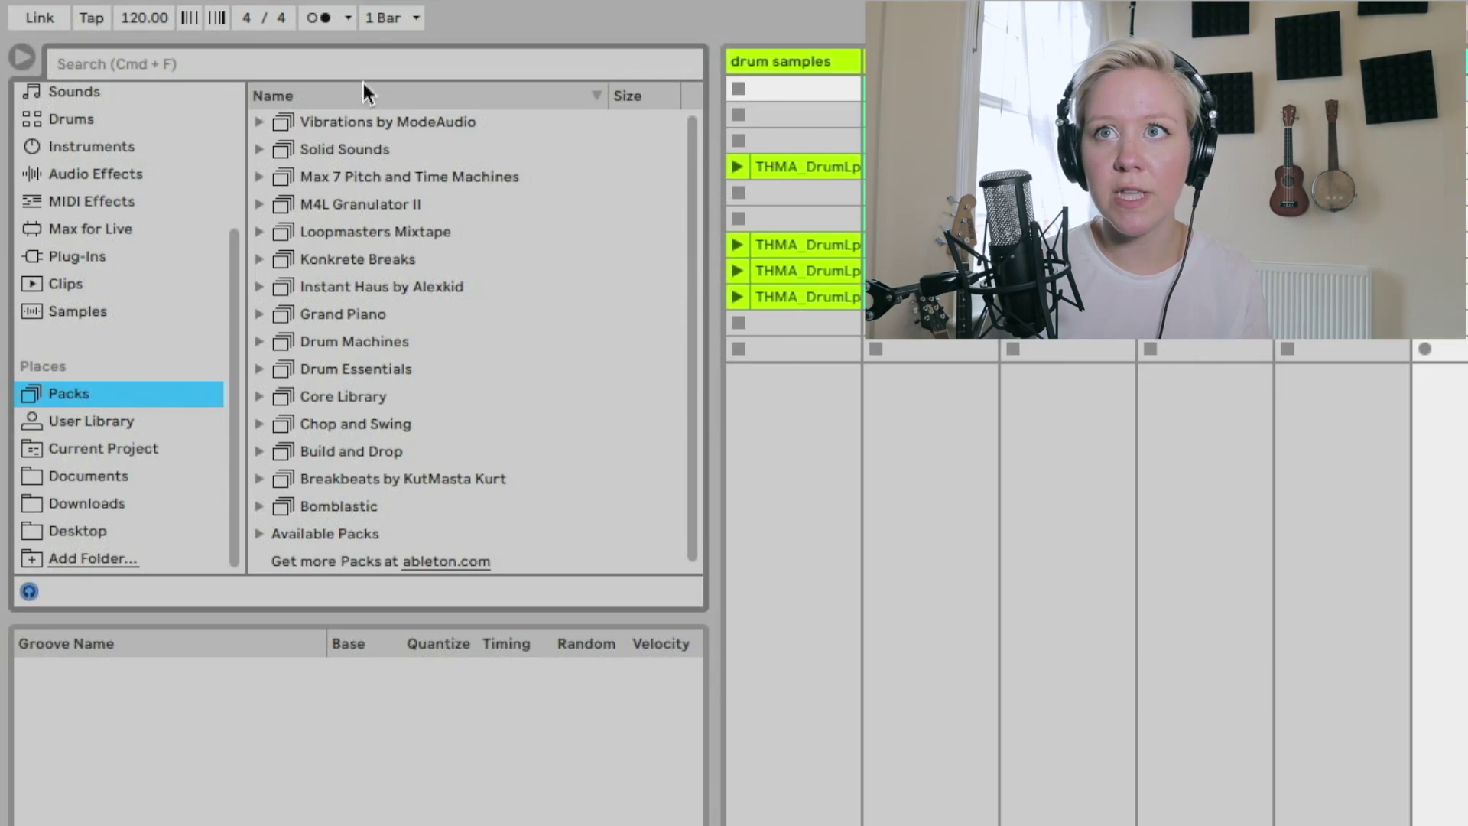
click(174, 33)
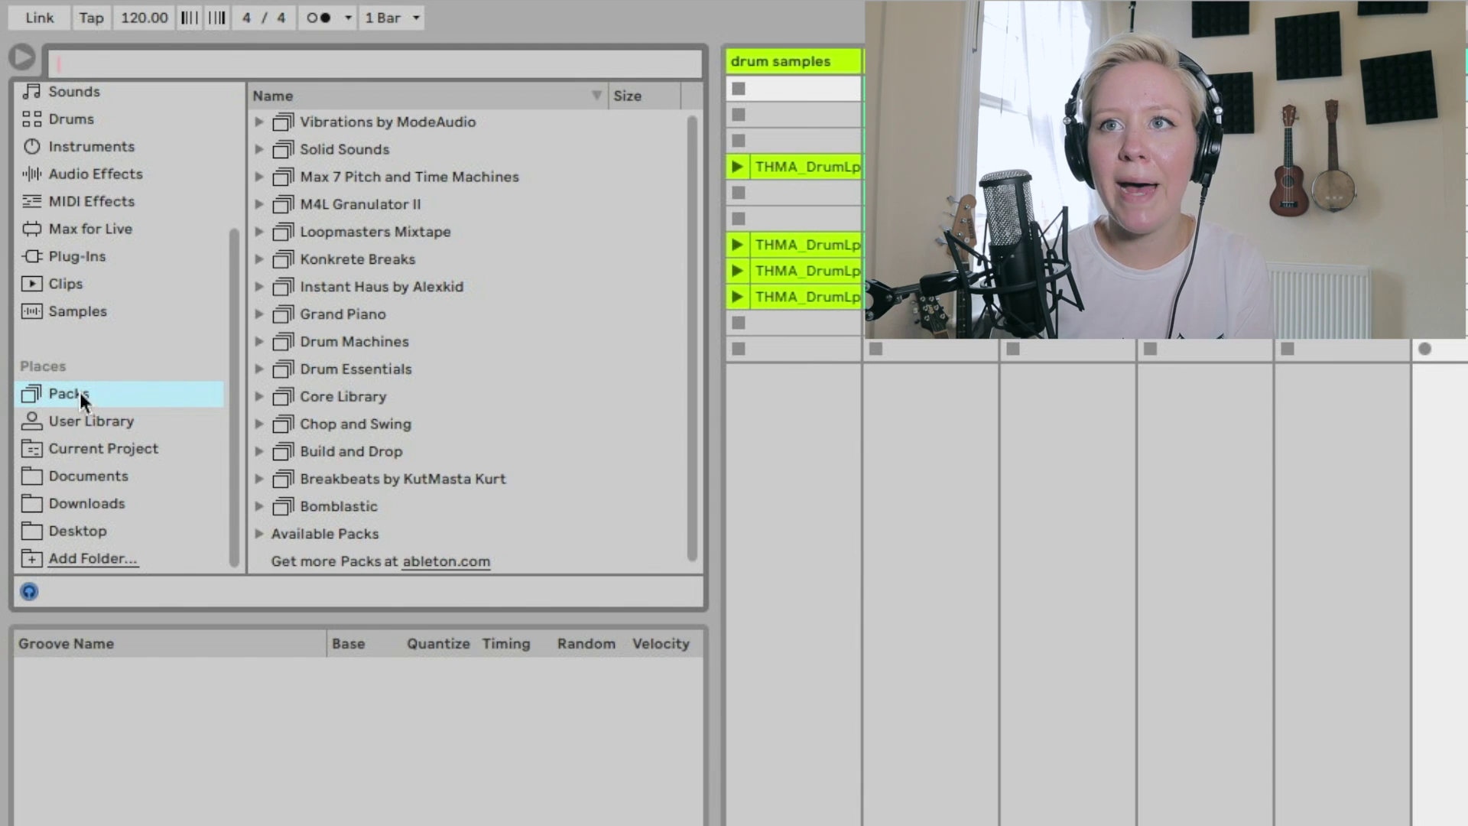
text(gro)
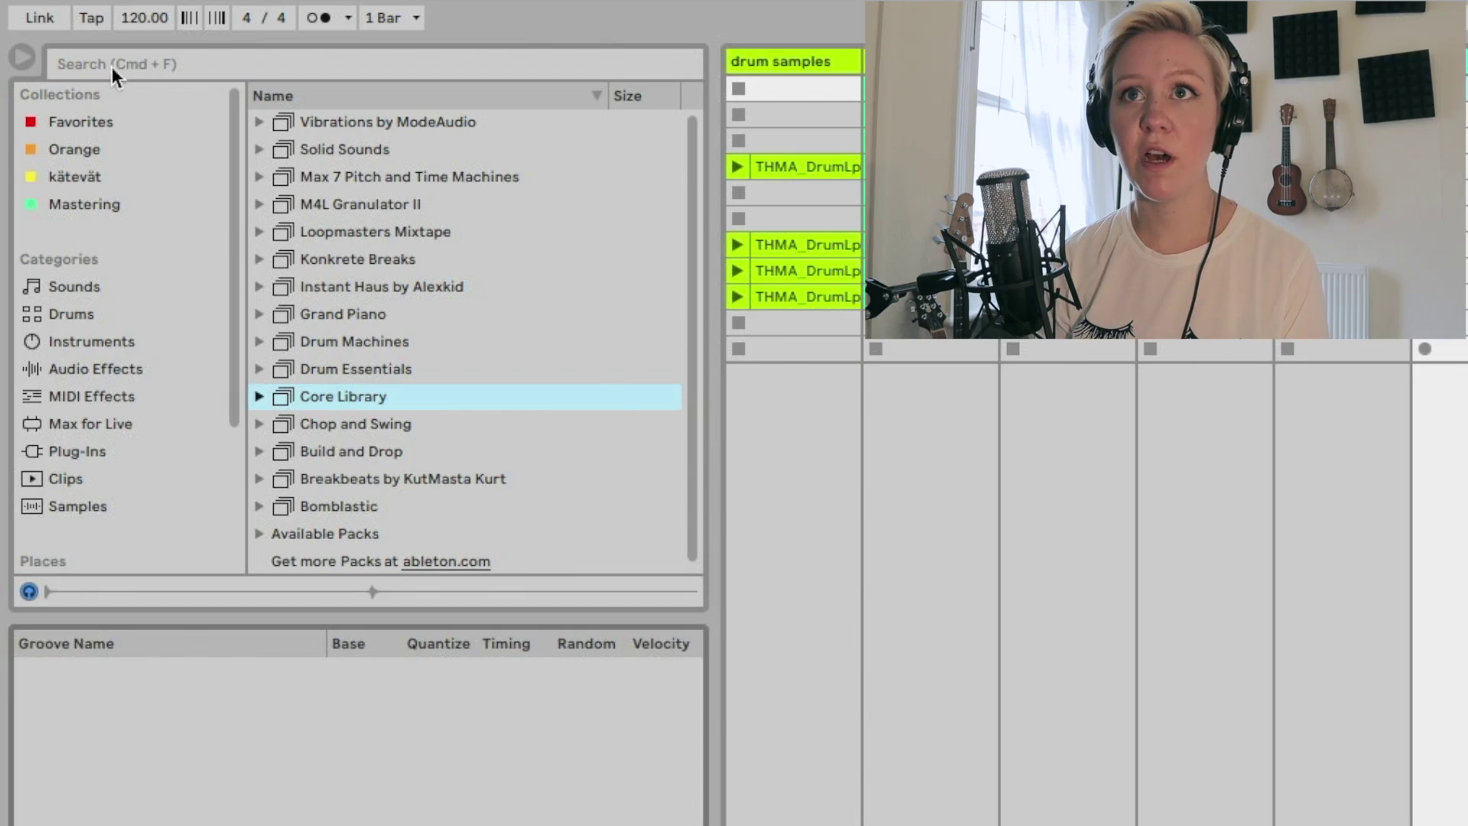
click(111, 65)
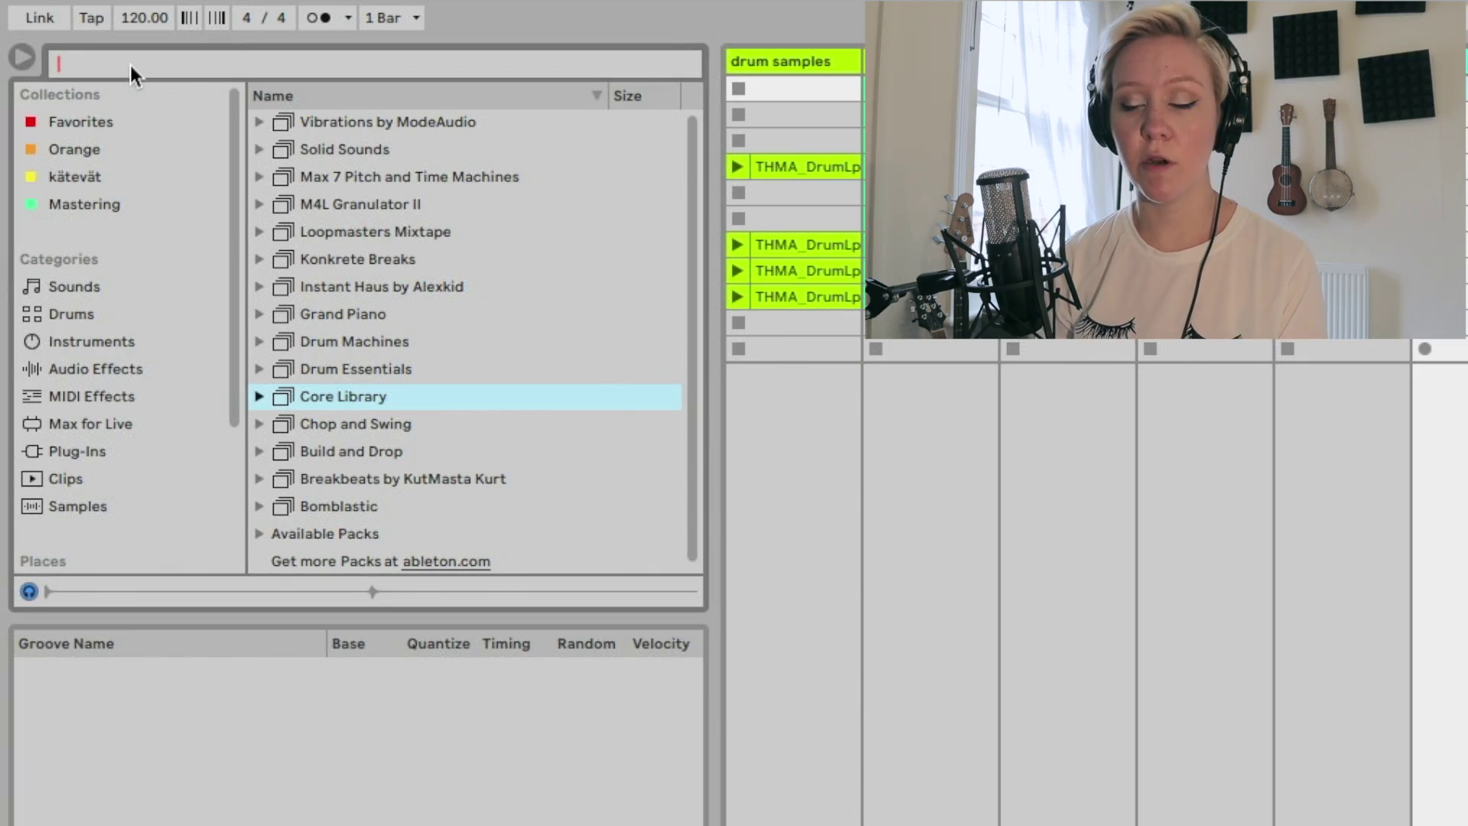
text(groove)
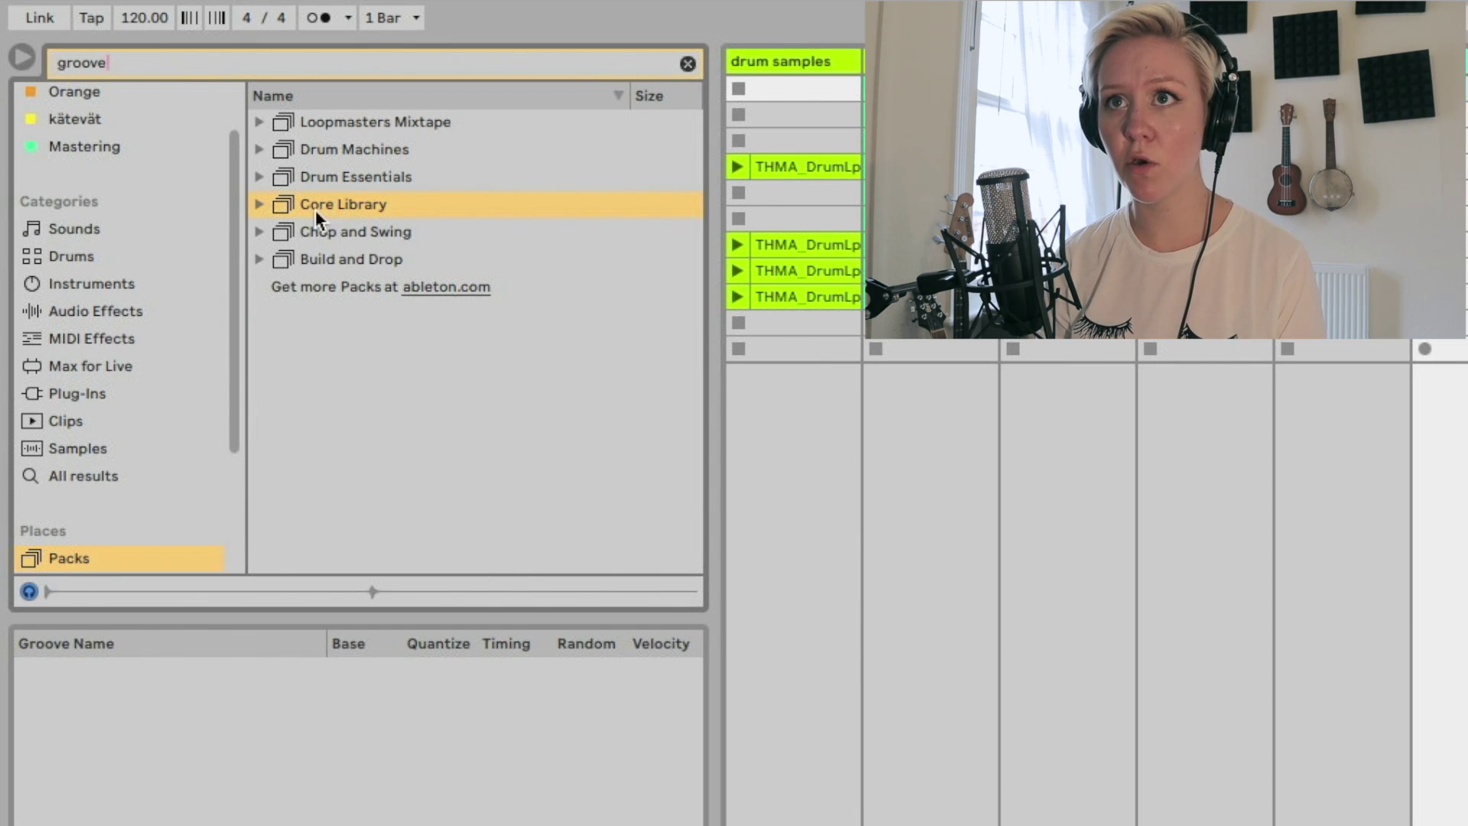
Open the Hip Hop folder under Core Library's Swing and Groove, preview Loosely Flow.agr and load it into the Groove Pool
click(260, 203)
scroll(365, 346, down, 3)
scroll(360, 247, up, 2)
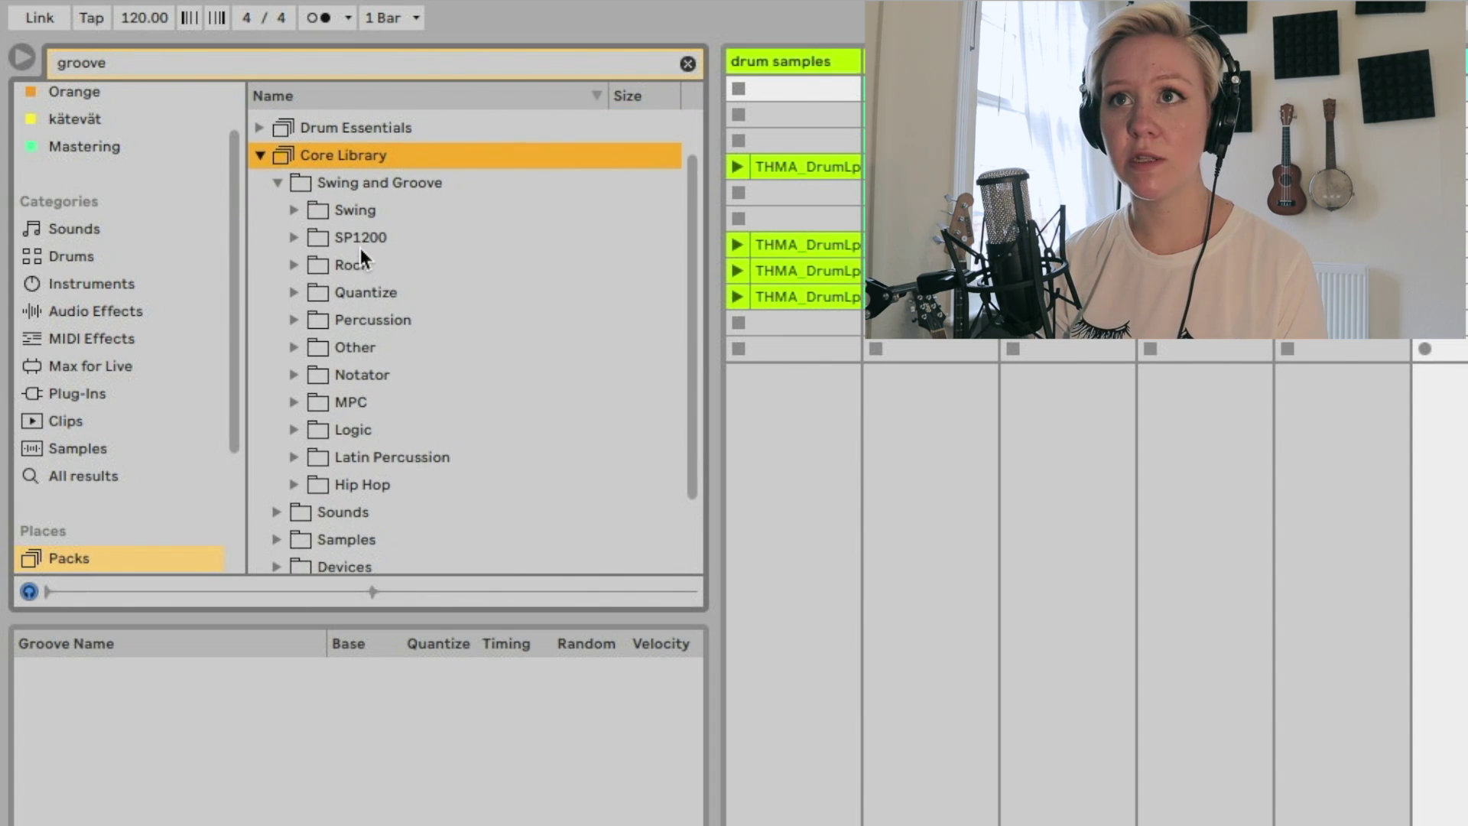
click(280, 182)
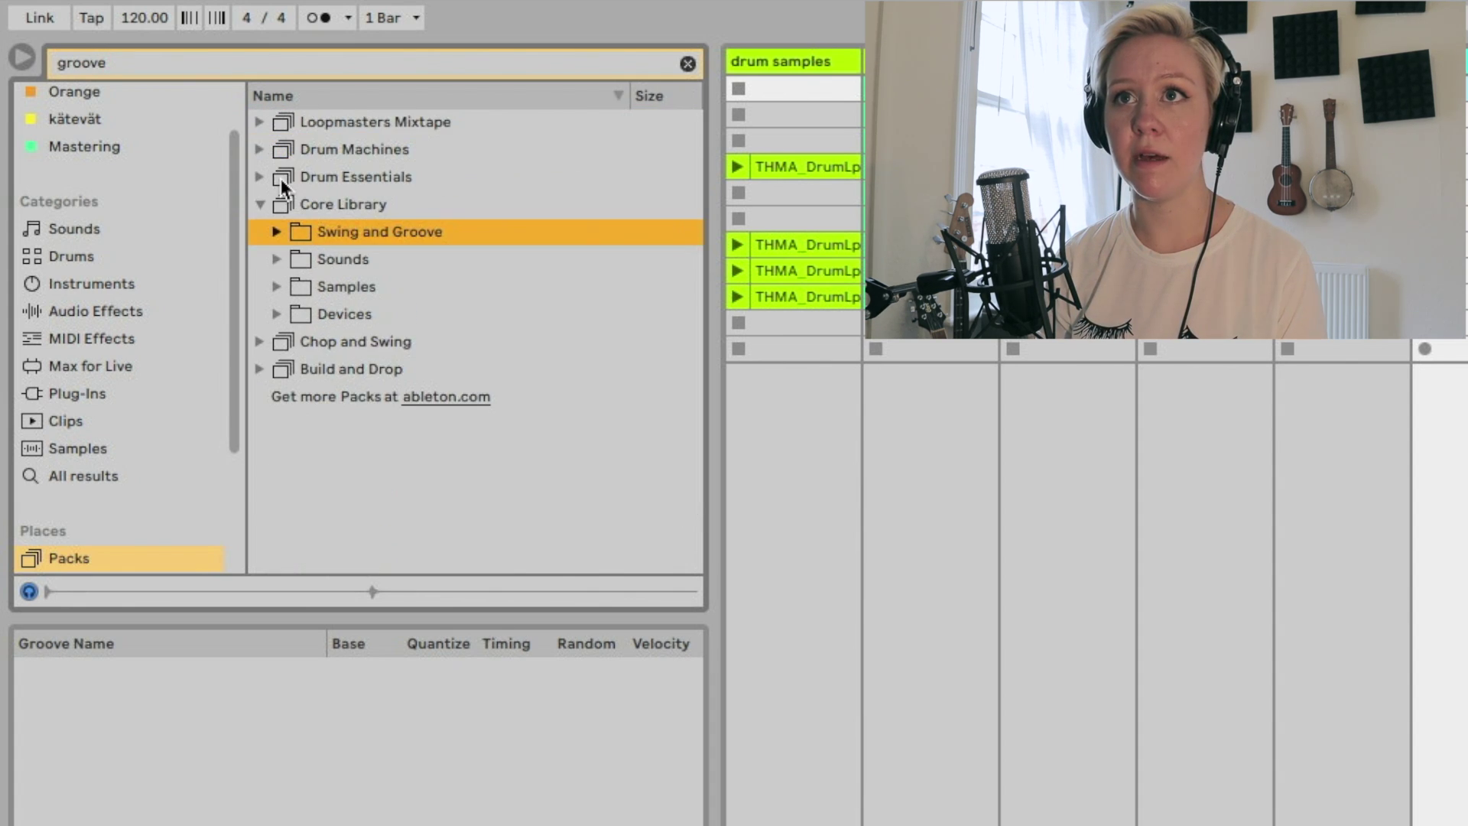
click(275, 231)
click(306, 474)
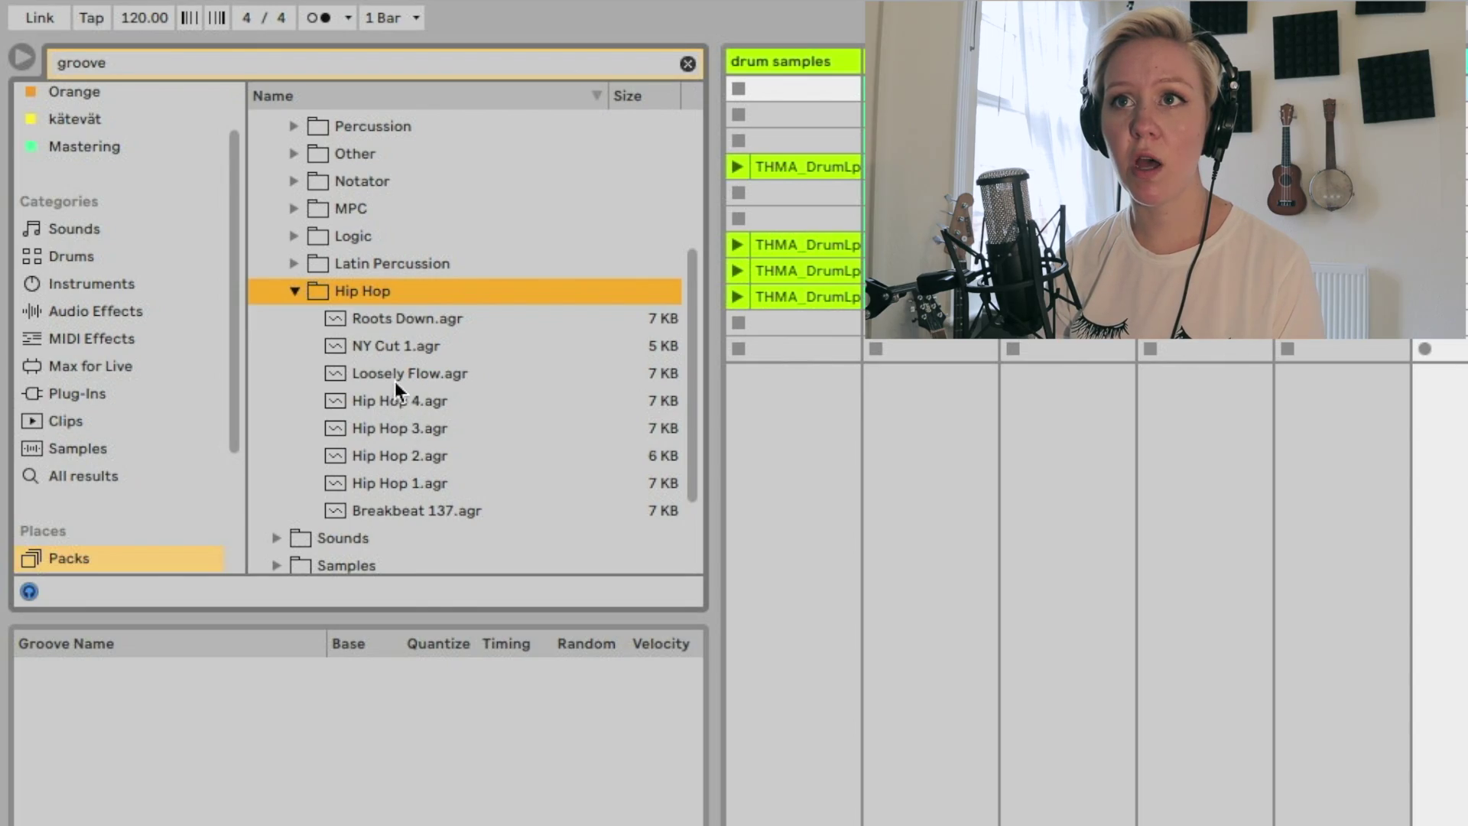
click(382, 374)
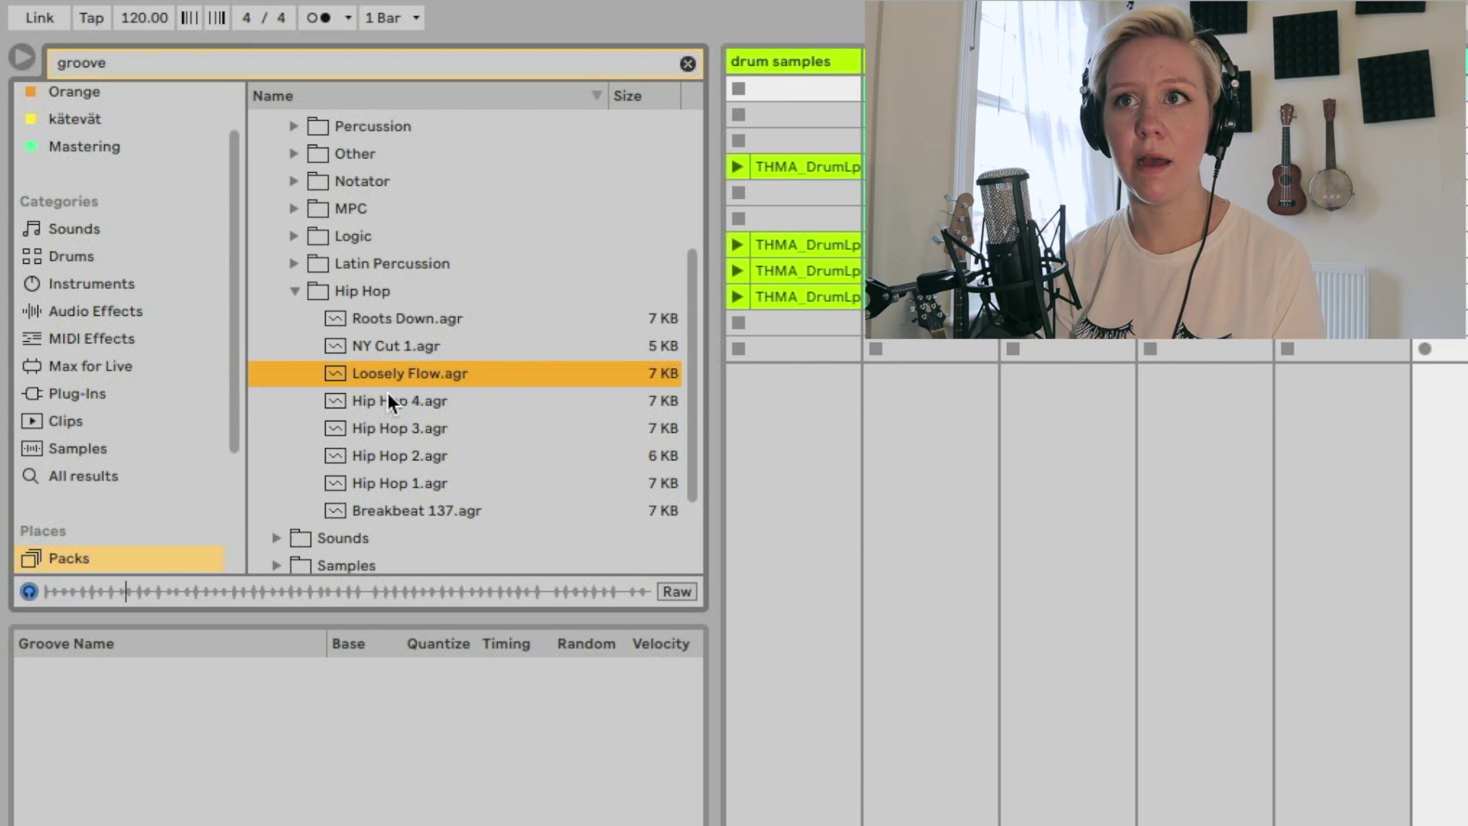
drag(383, 373, 411, 731)
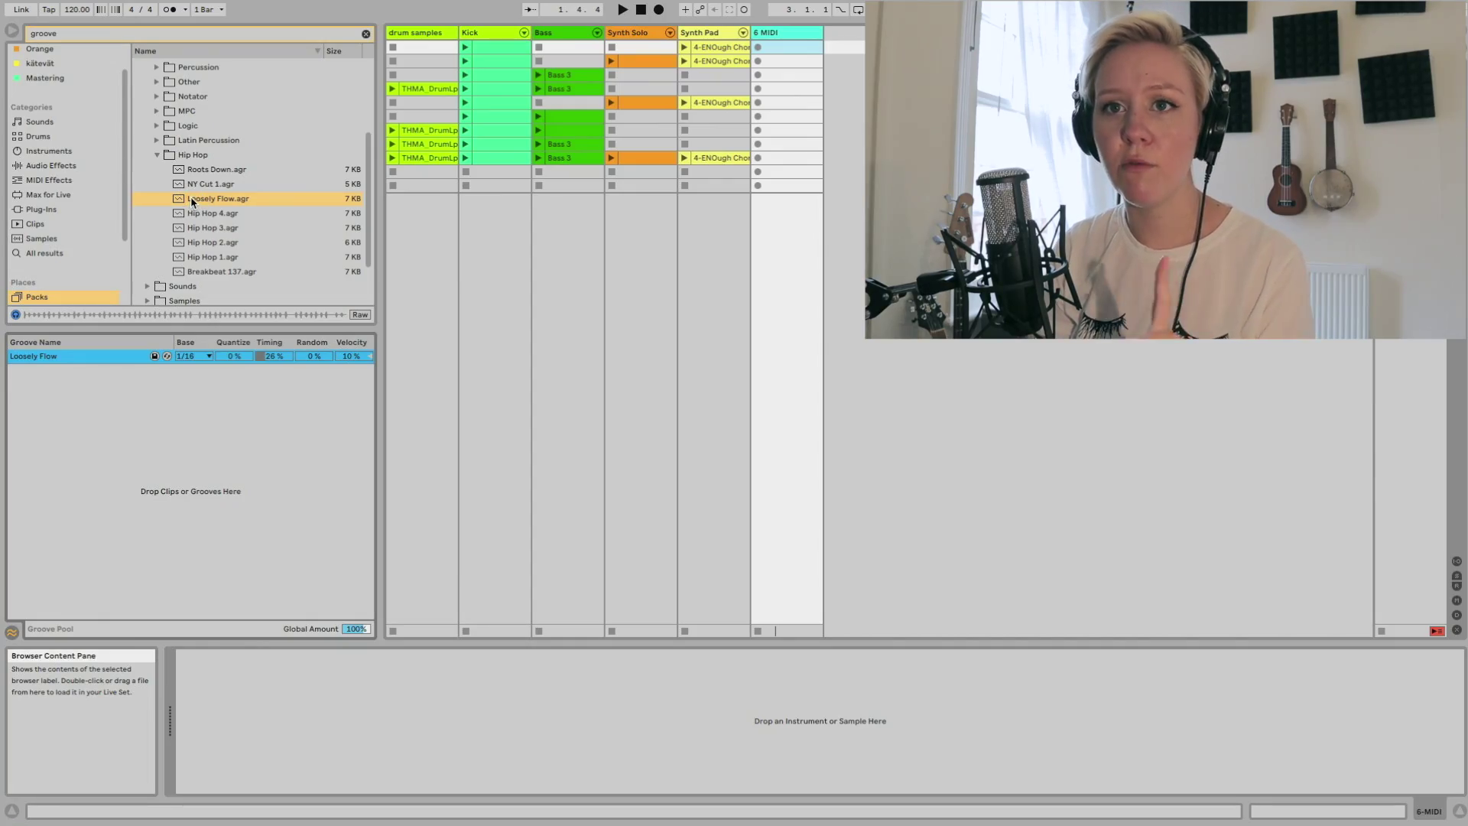
Apply the Loosely Flow groove to a clip on the Kick track and check the clip's groove choices
click(191, 200)
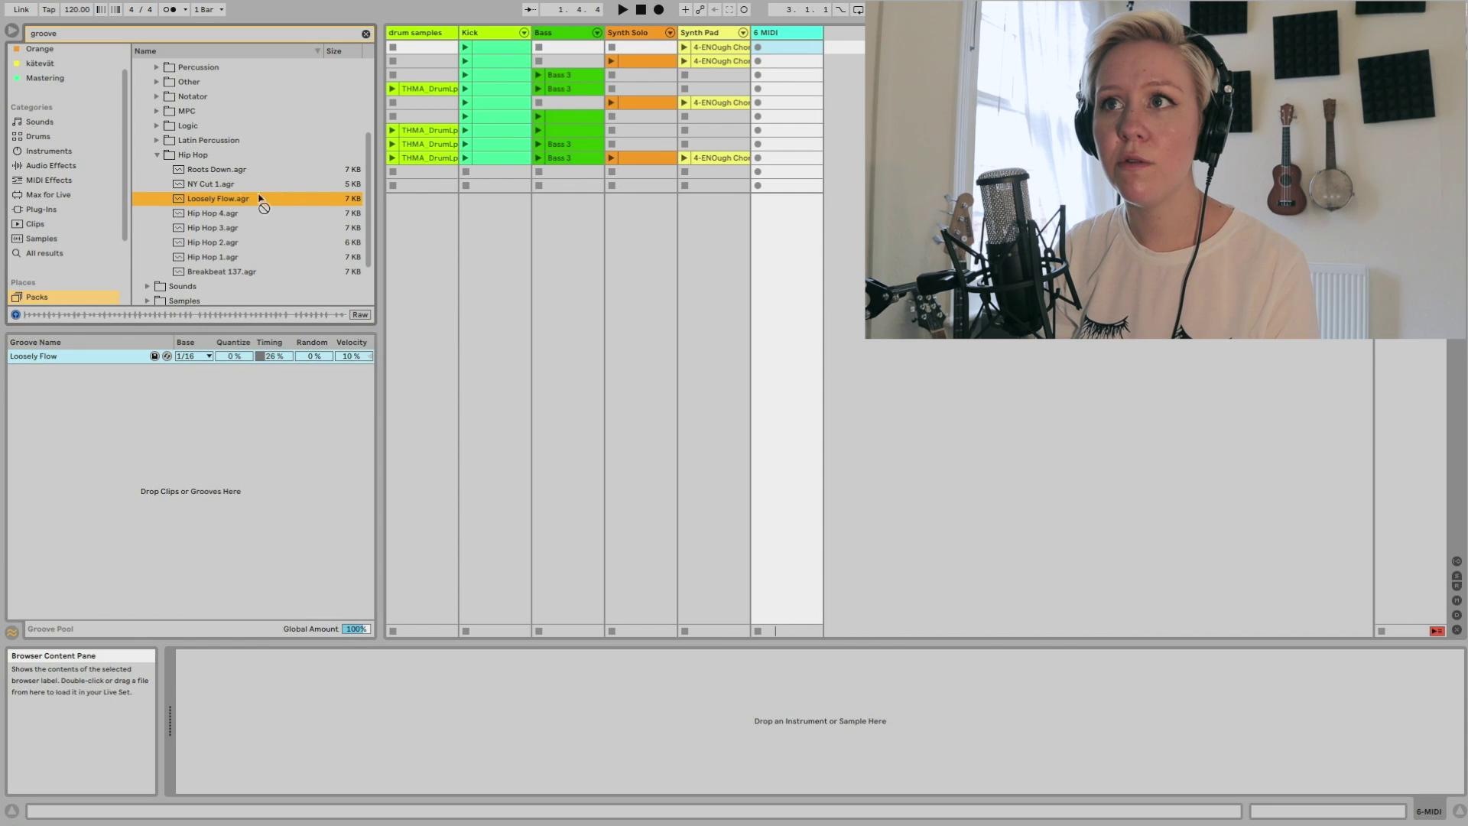
drag(260, 201, 485, 129)
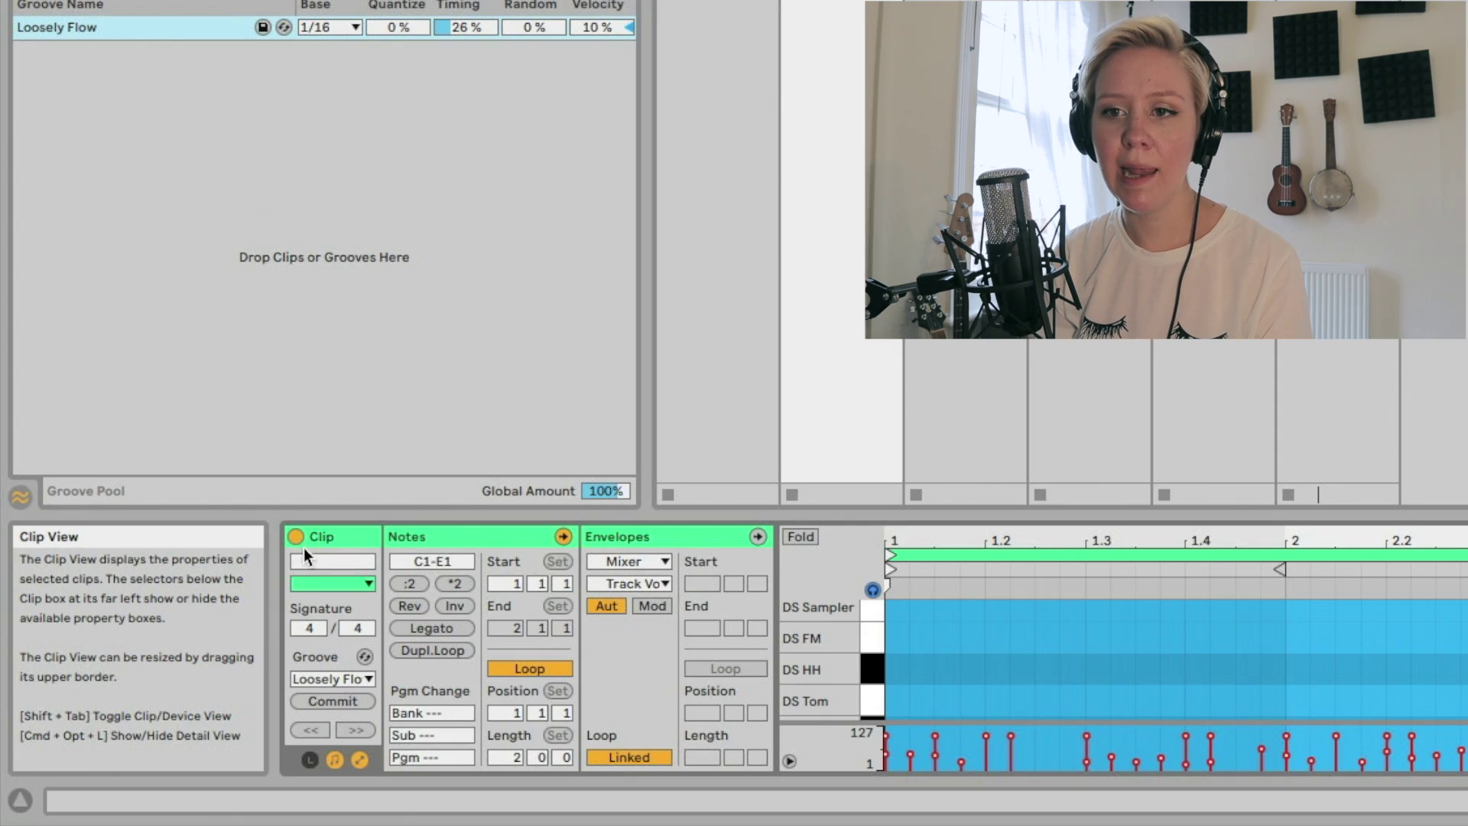
click(356, 730)
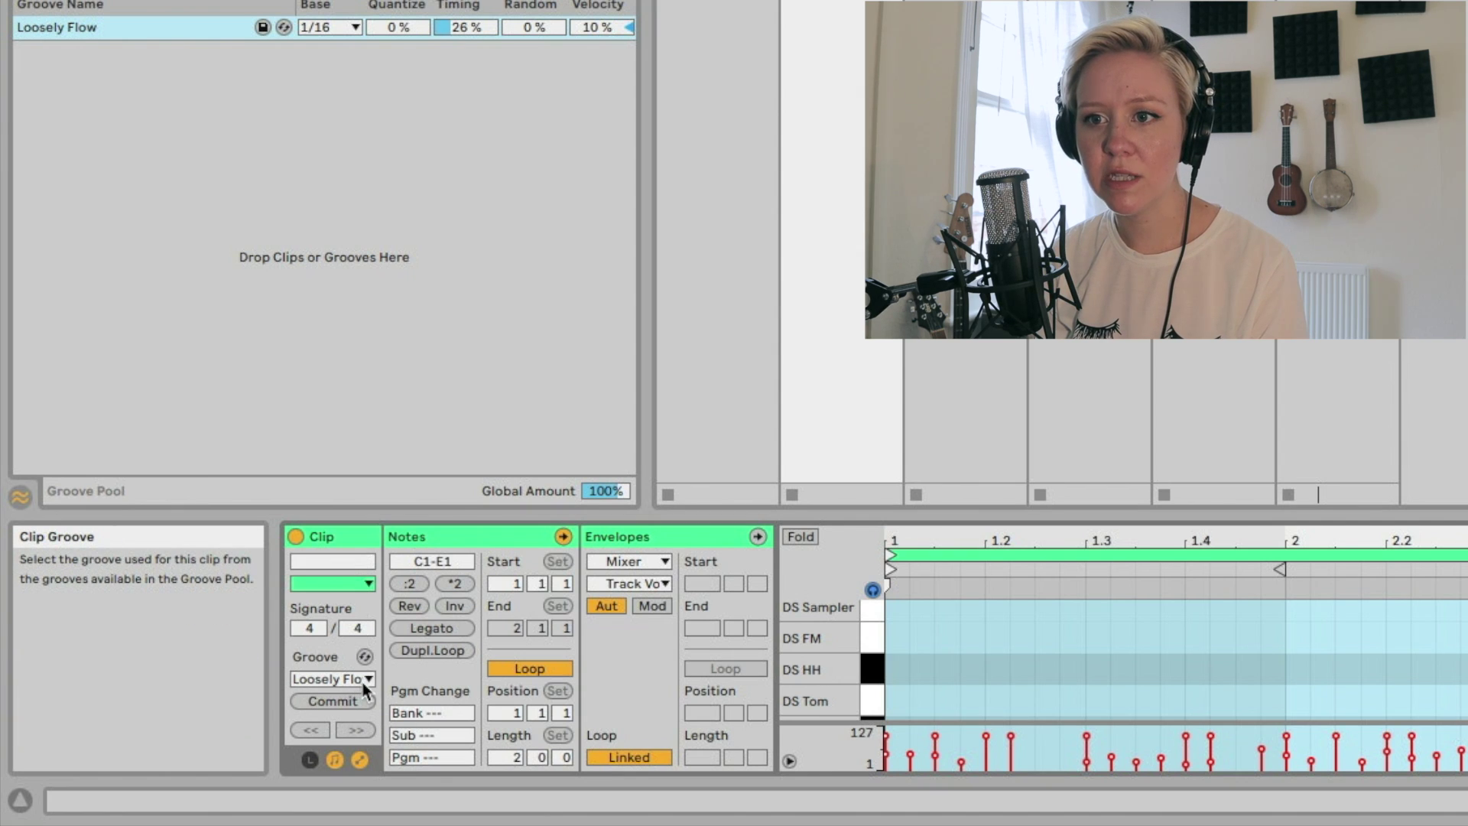
click(366, 680)
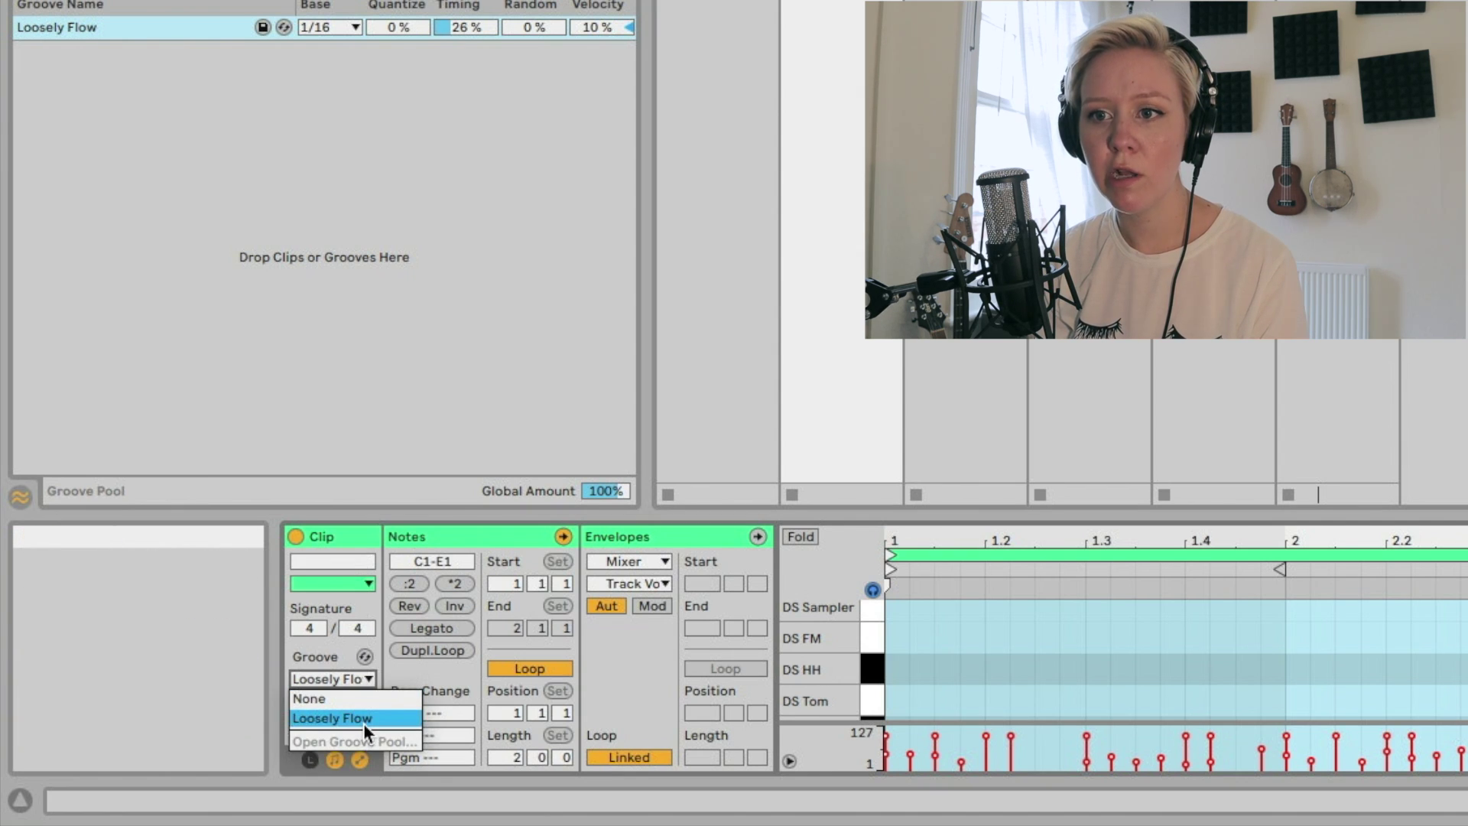
click(353, 674)
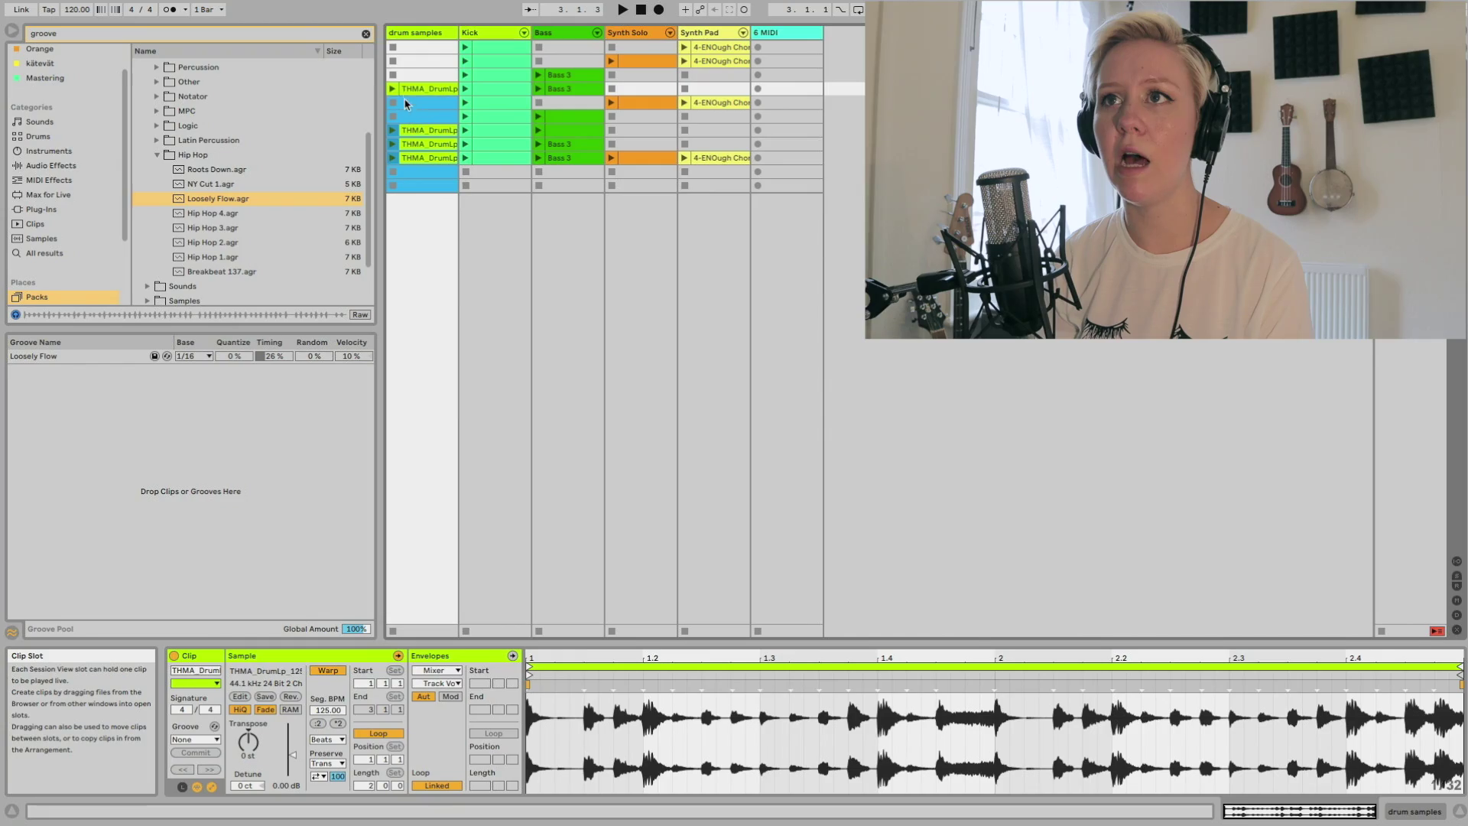
Select all clip slots of the drum samples track and assign the Loosely Flow groove to their clips
drag(405, 103, 408, 48)
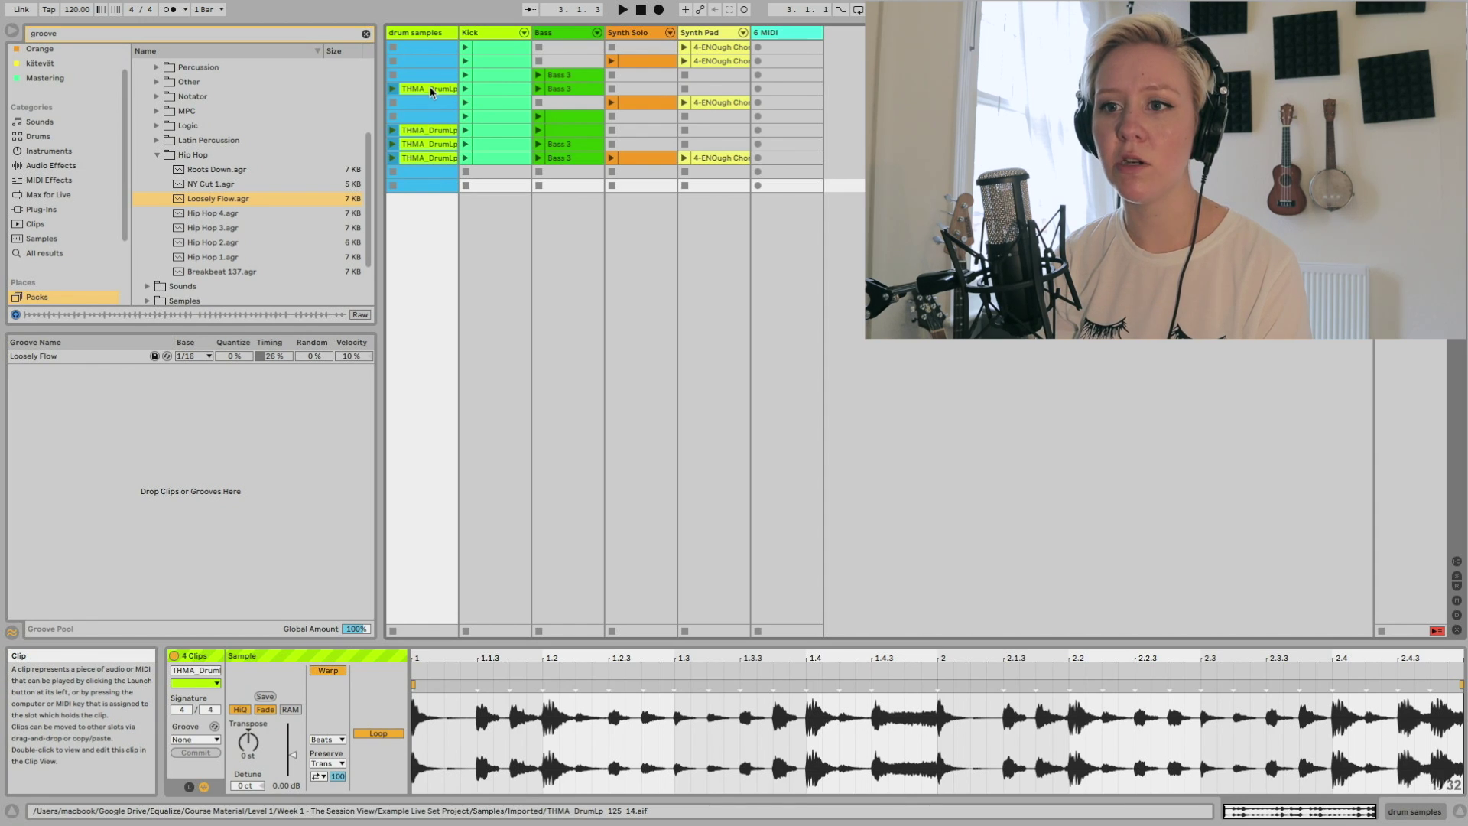
click(197, 740)
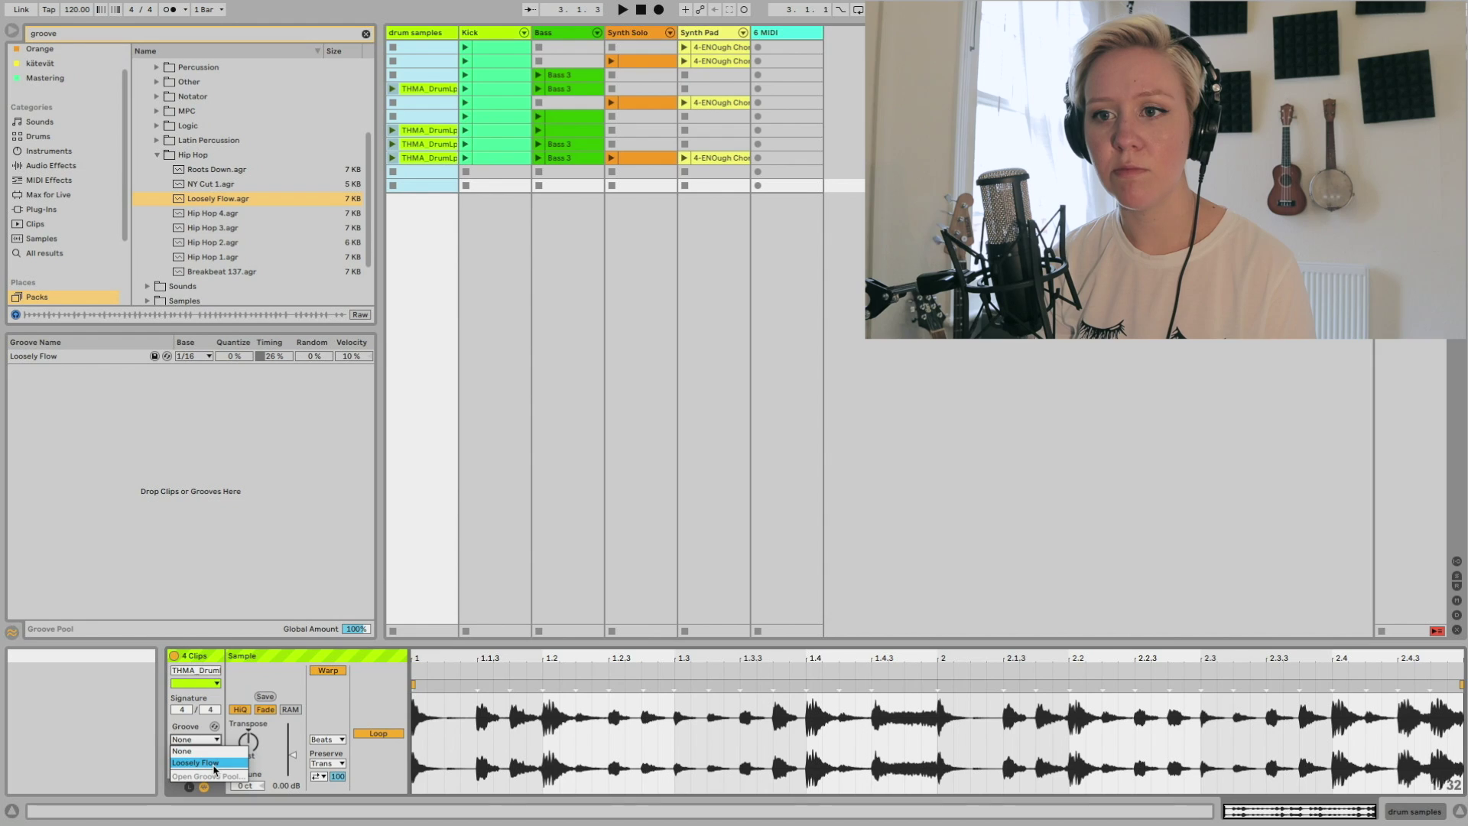
click(214, 764)
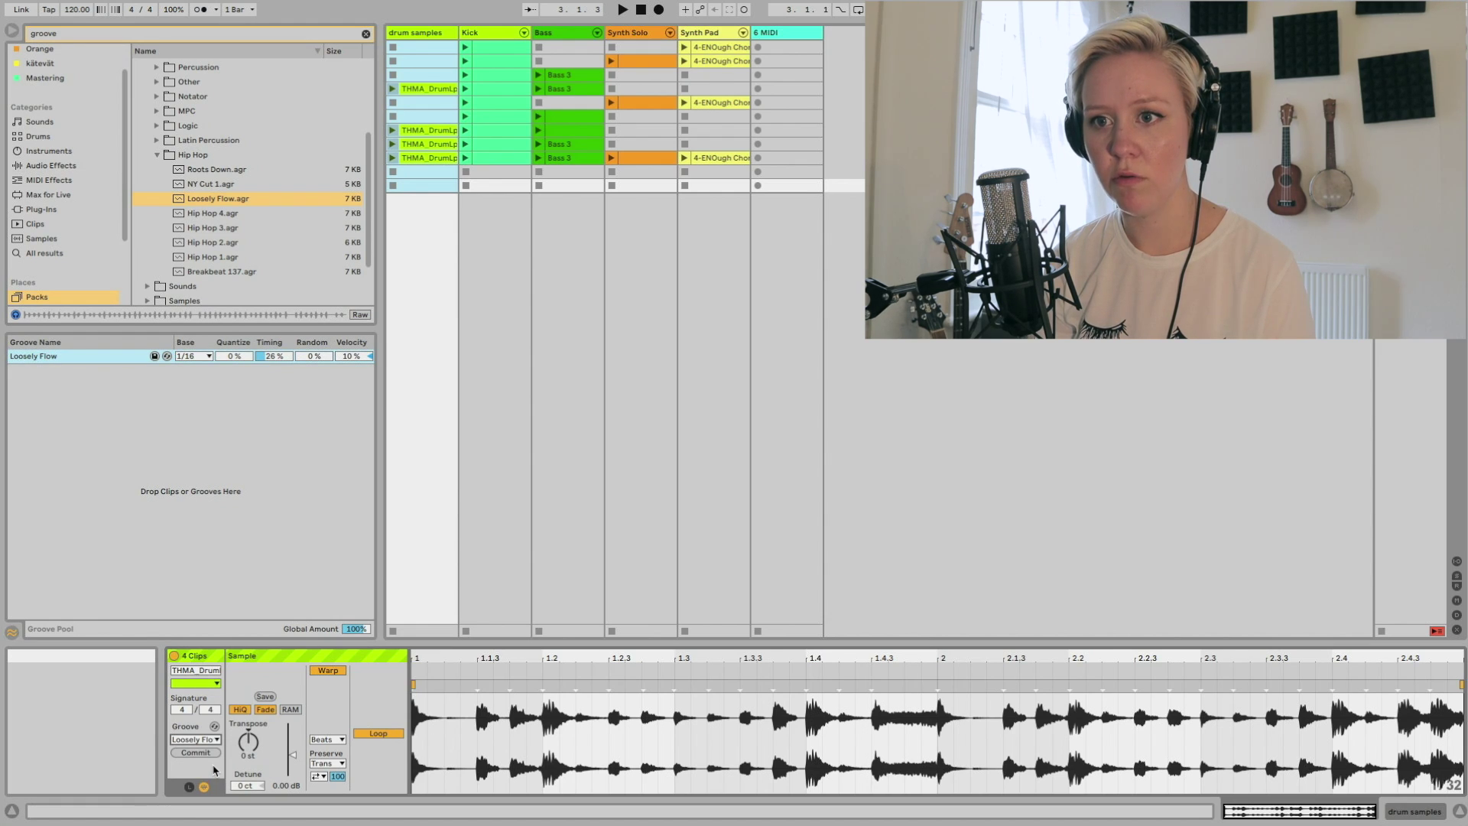
Commit the Loosely Flow groove to the drum samples clip in the fourth row and check its groove setting
click(489, 244)
click(426, 159)
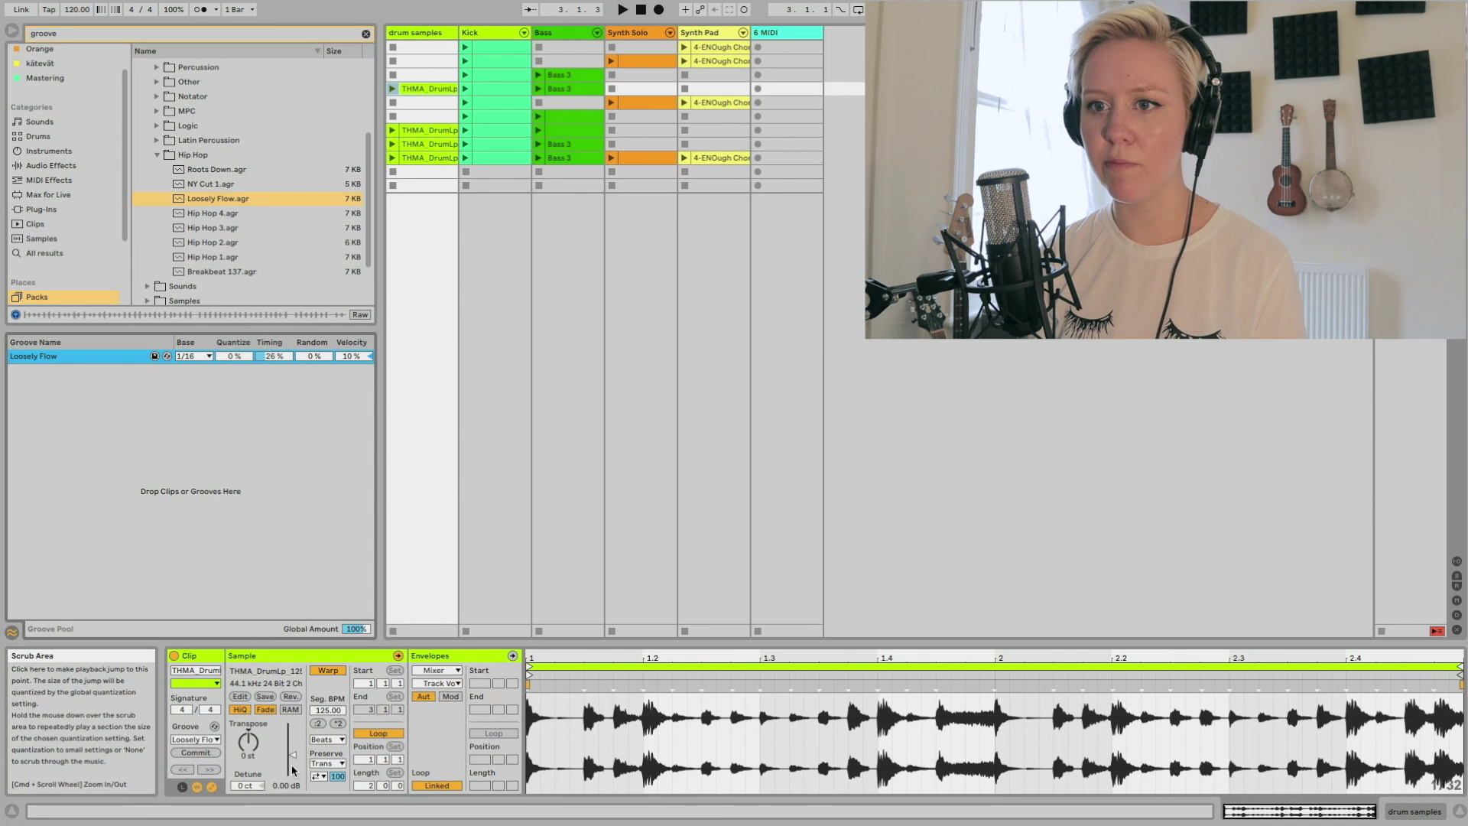
click(186, 753)
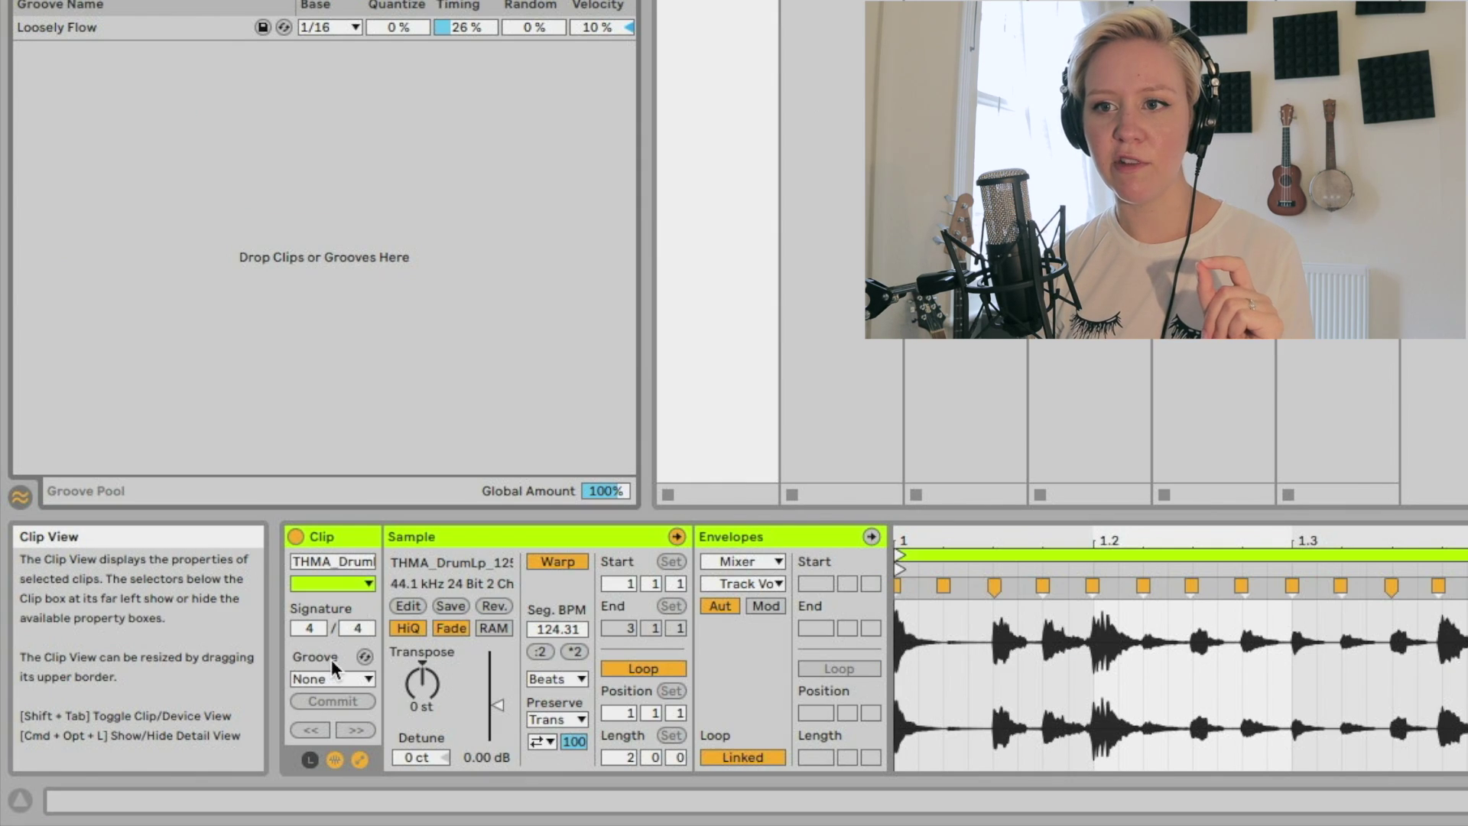
click(190, 740)
click(347, 680)
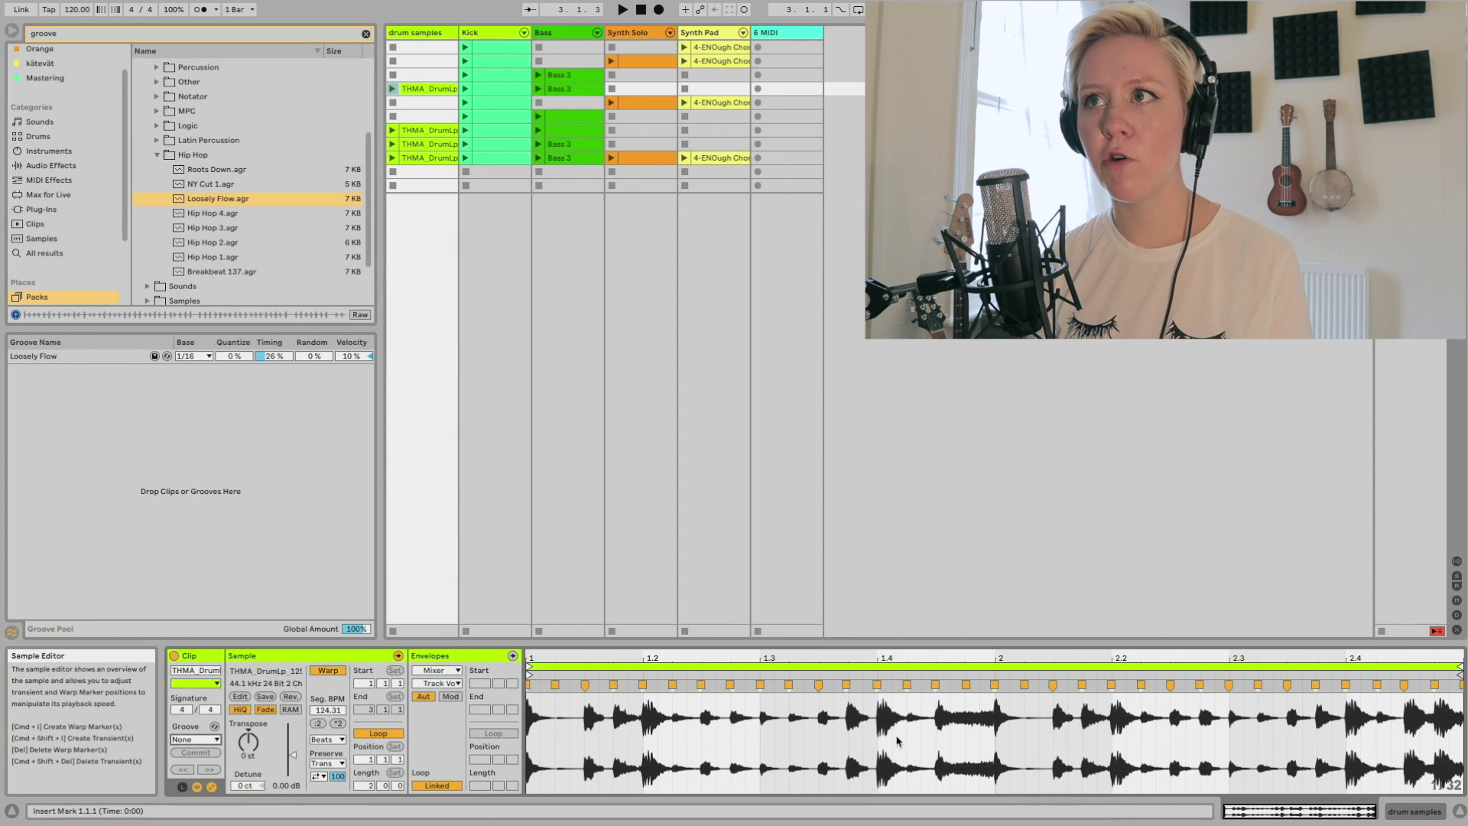
click(568, 145)
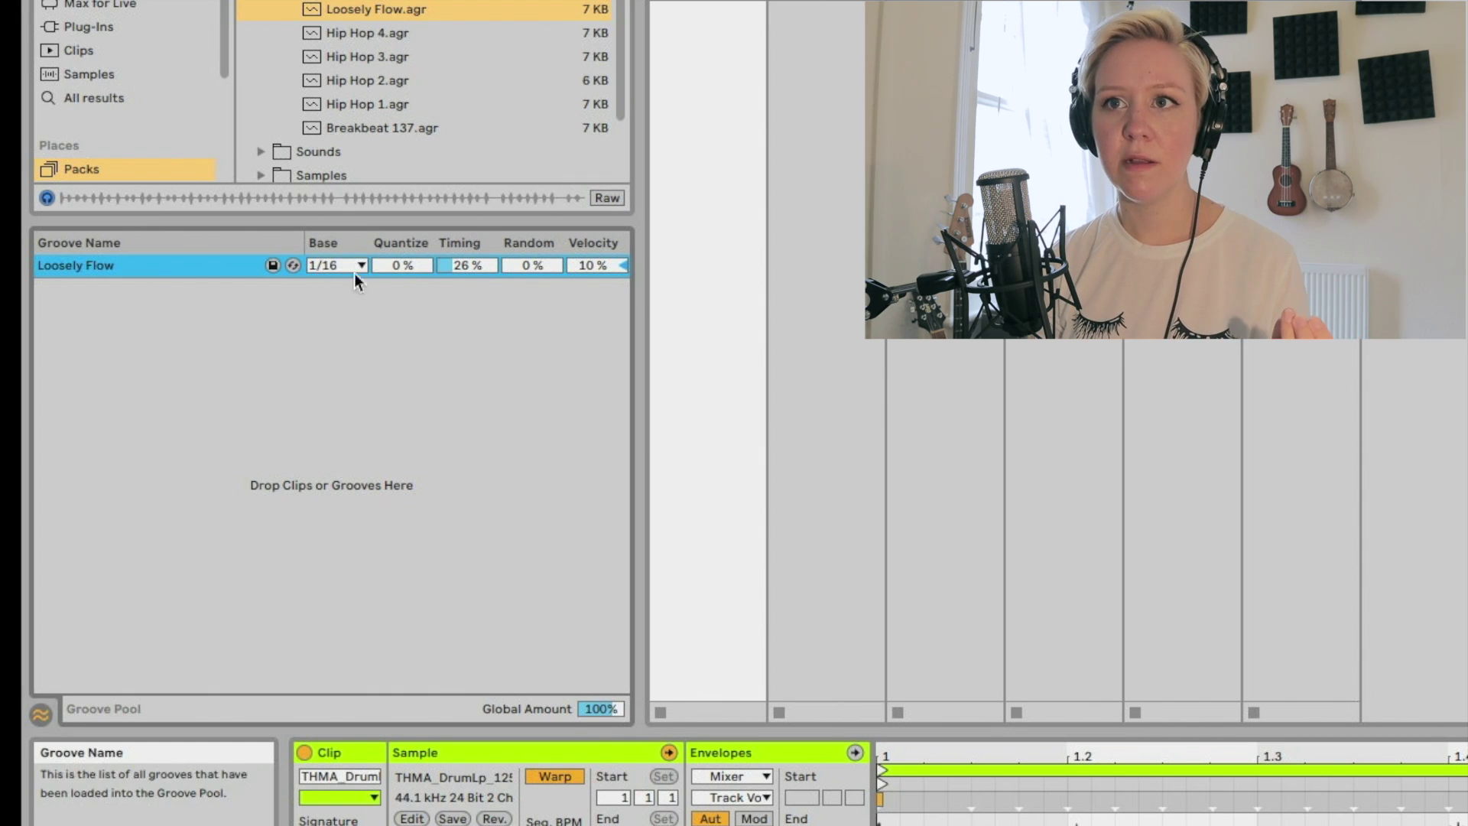
Play the drum loop, set the Loosely Flow groove's Quantize to 100% and check its Base options
click(355, 273)
click(351, 269)
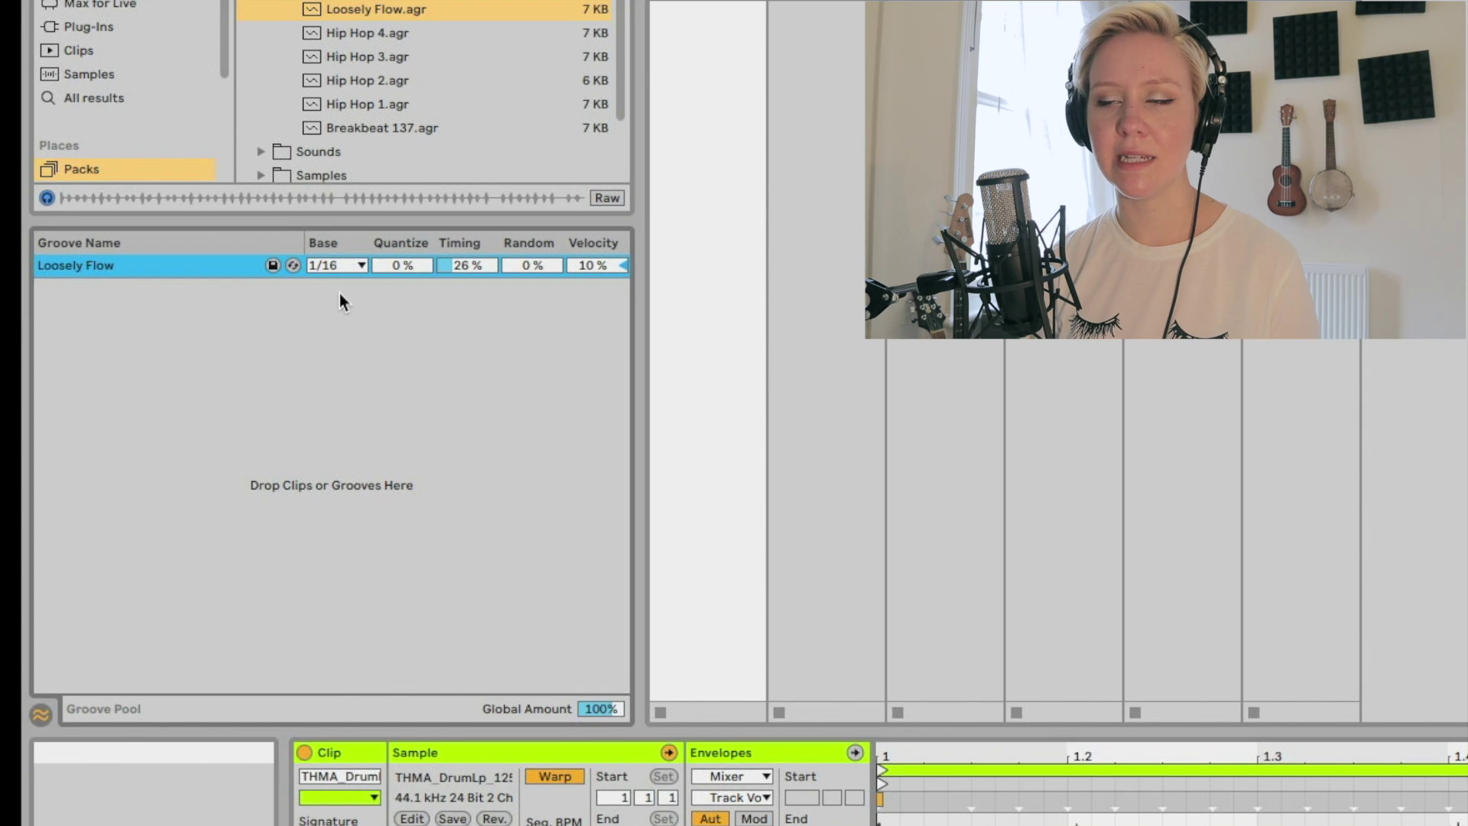
key(space)
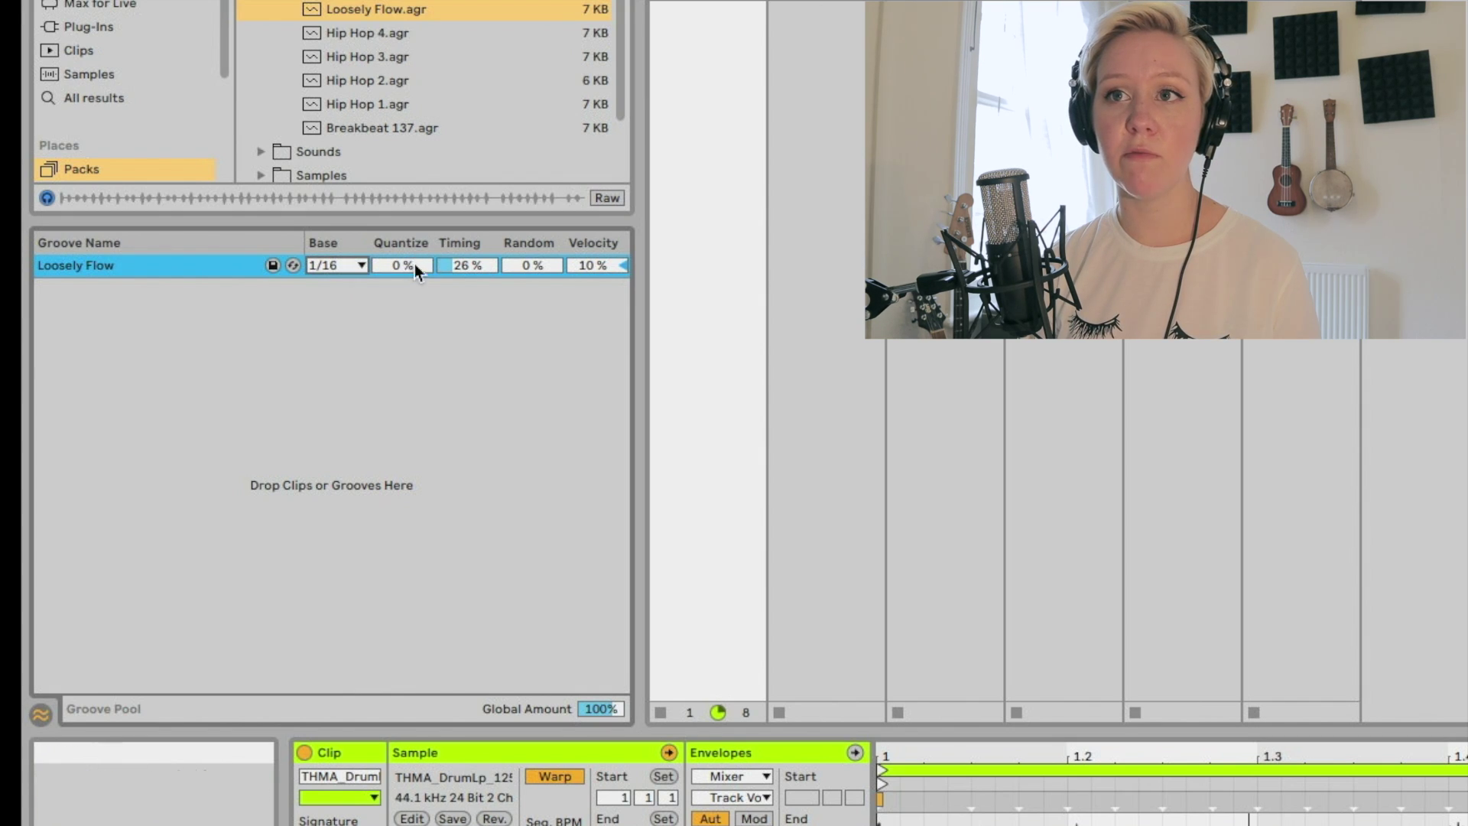
drag(405, 268, 405, 262)
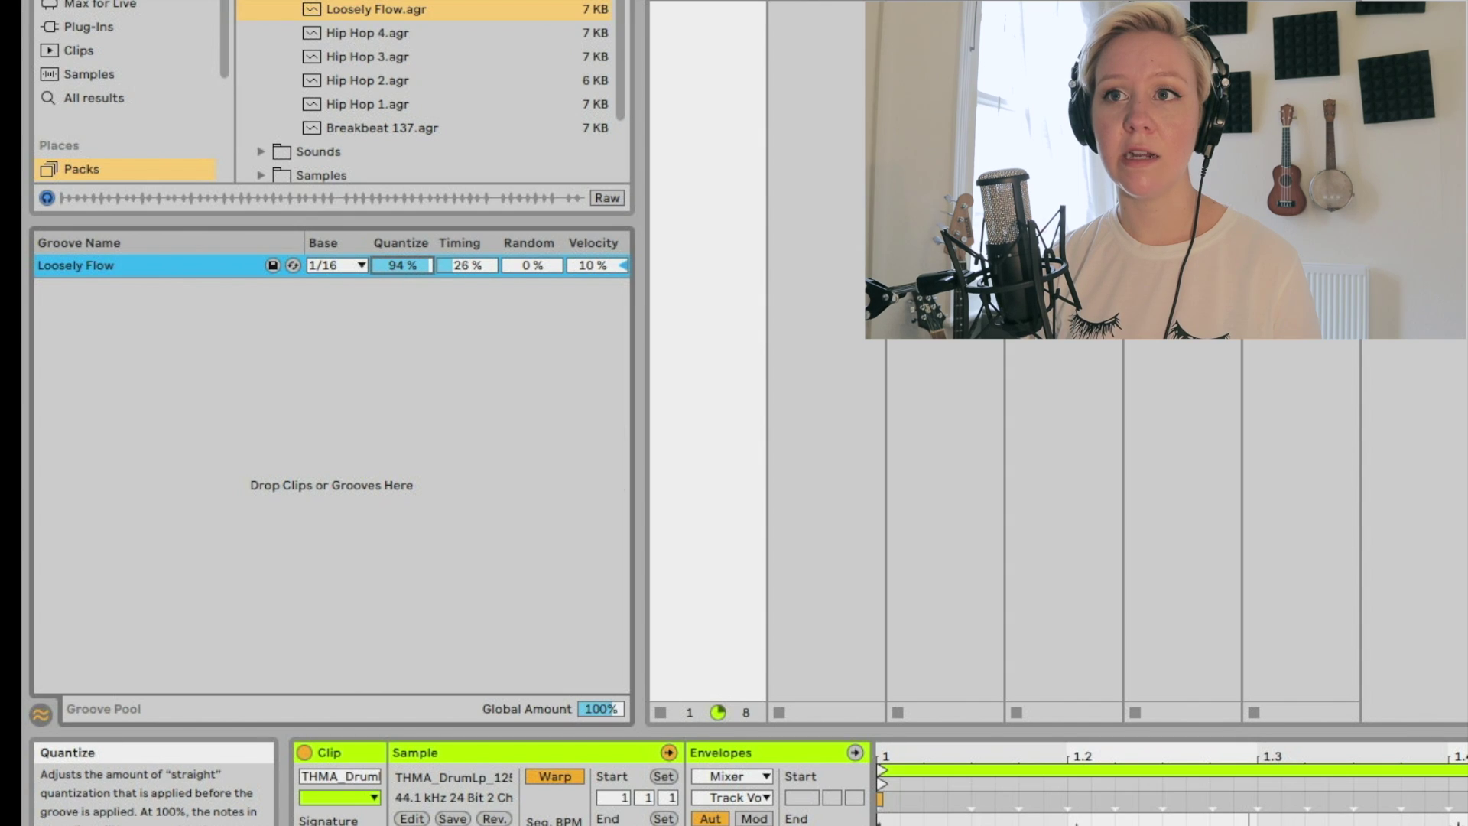
click(336, 265)
click(487, 327)
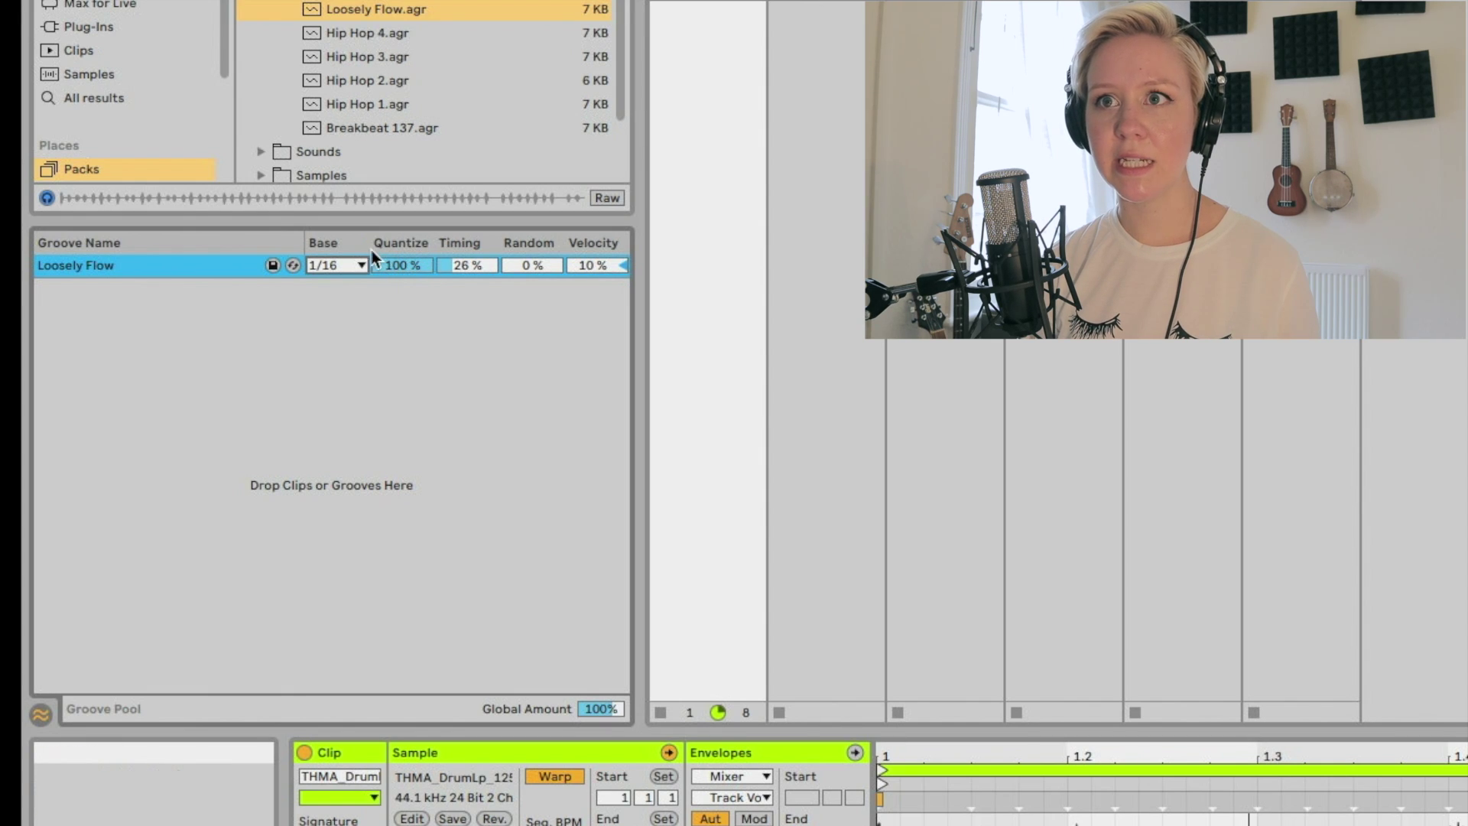
click(353, 266)
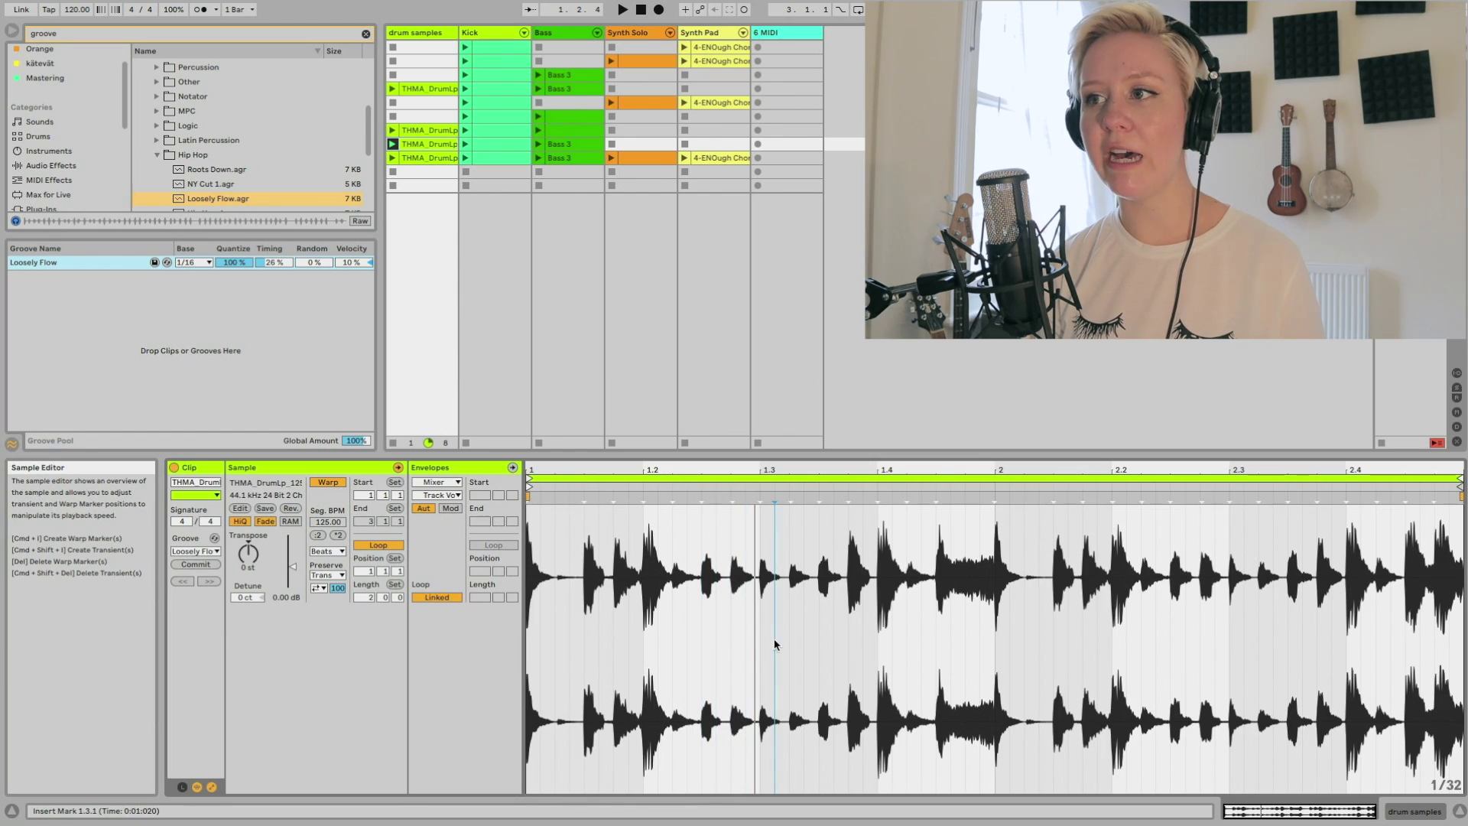
Place the insert mark at 1.3.4 in the drum loop's waveform, toggle playback and reduce the Clip View's height
click(849, 650)
key(space)
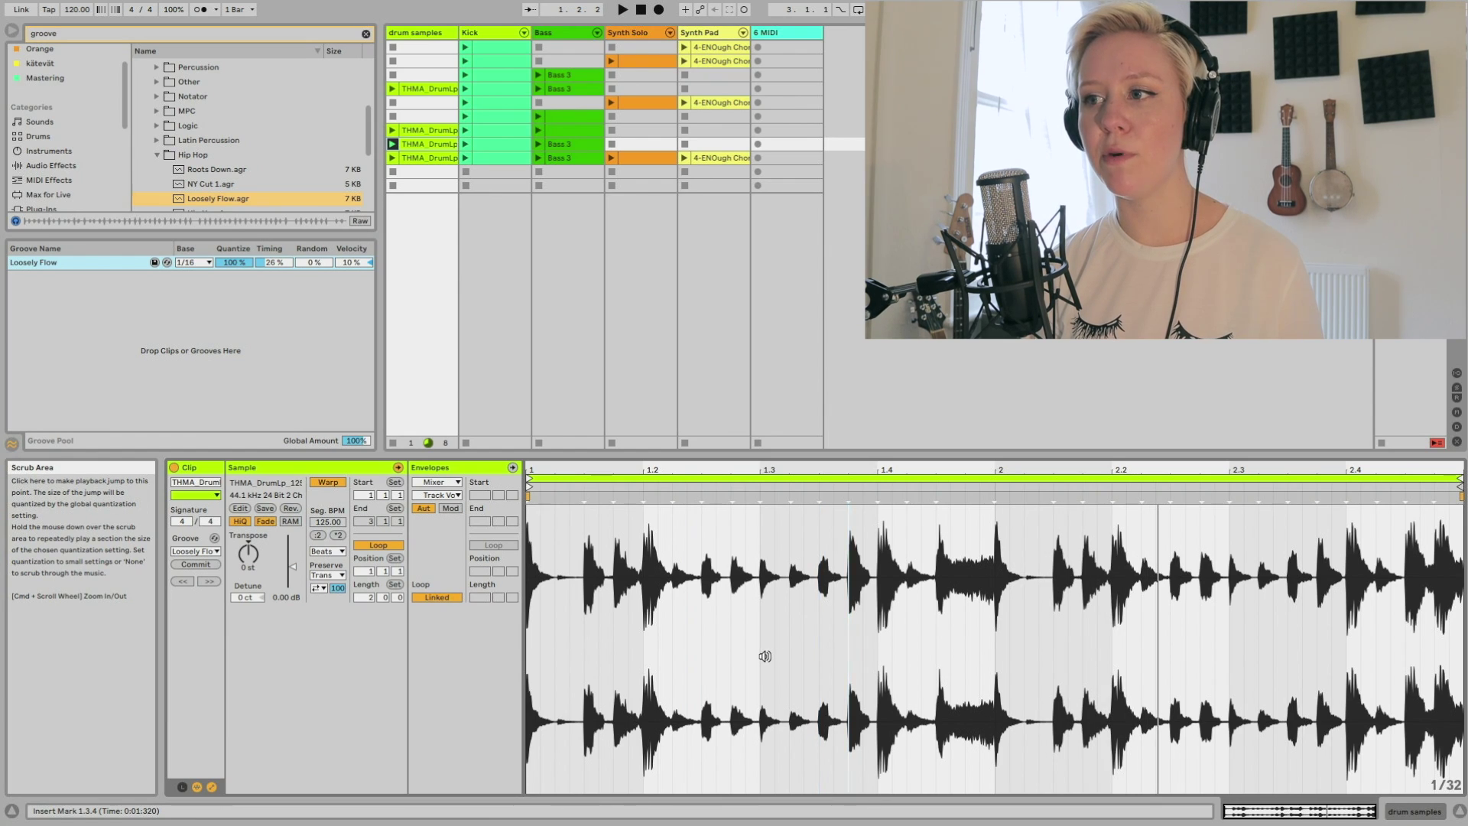
key(space)
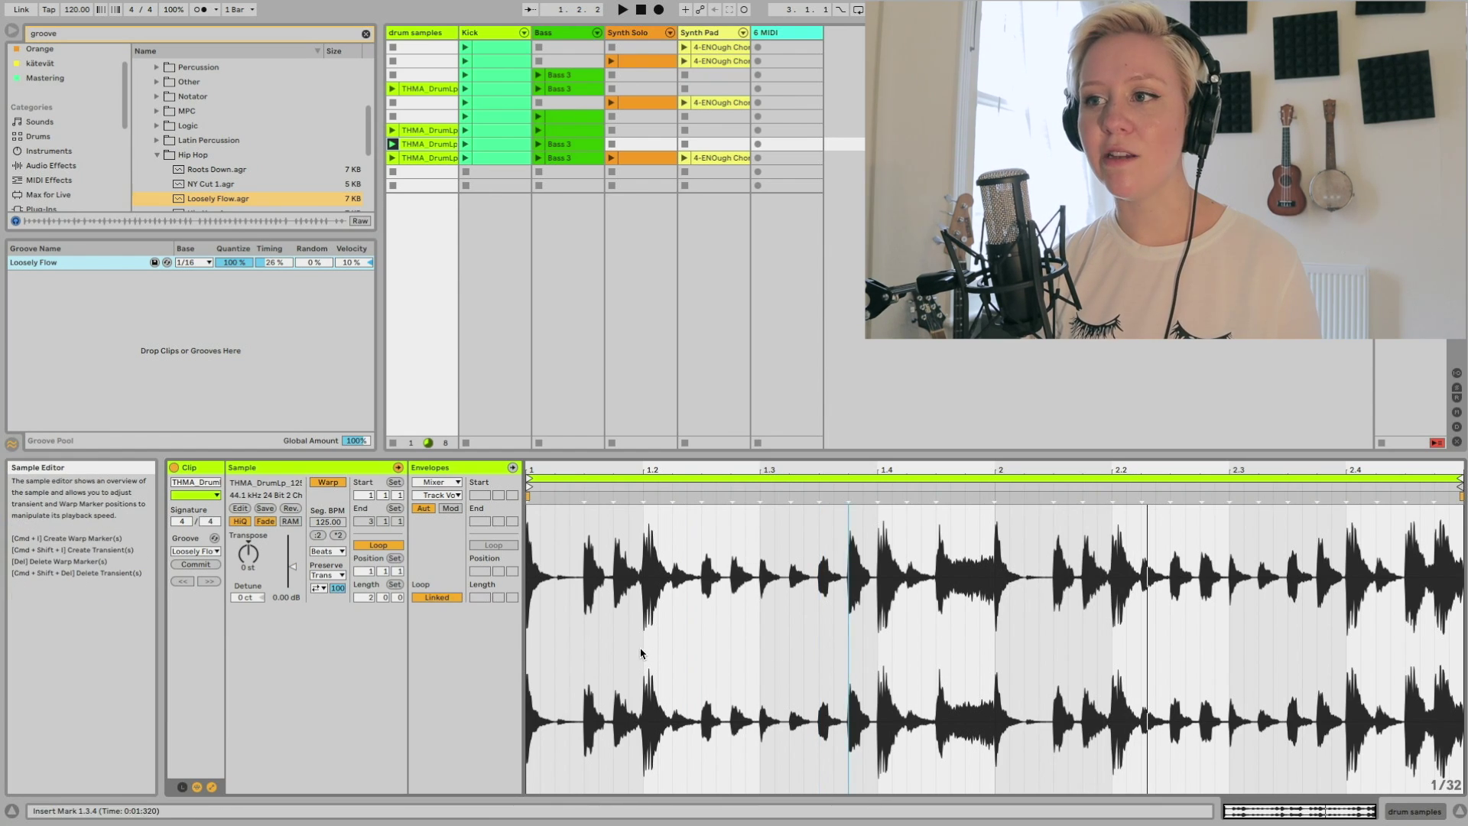
drag(676, 457, 676, 646)
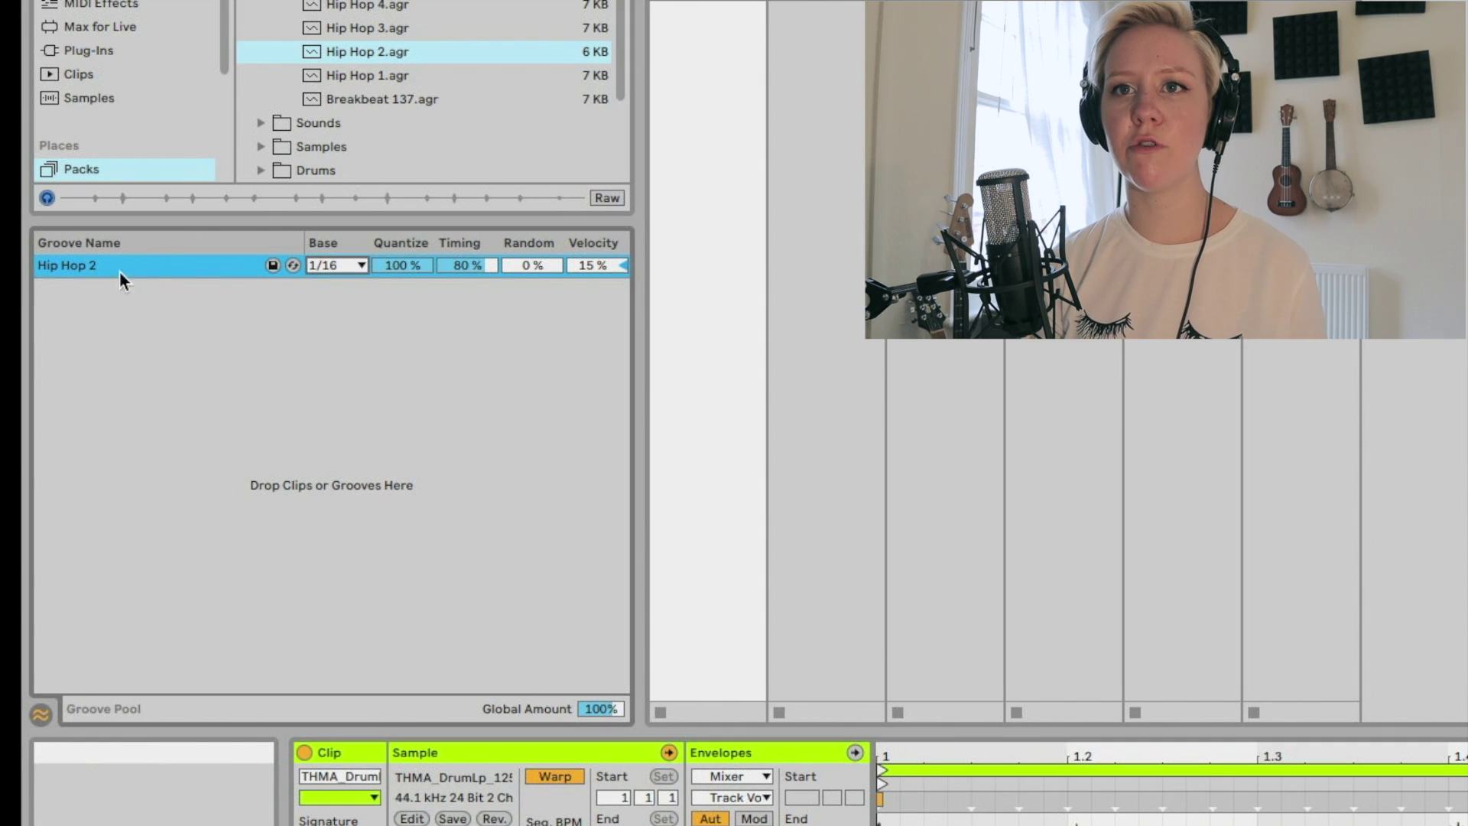
Set the Hip Hop 2 groove's Base to 1/8T and lower its Quantize to 22%
click(332, 264)
click(333, 283)
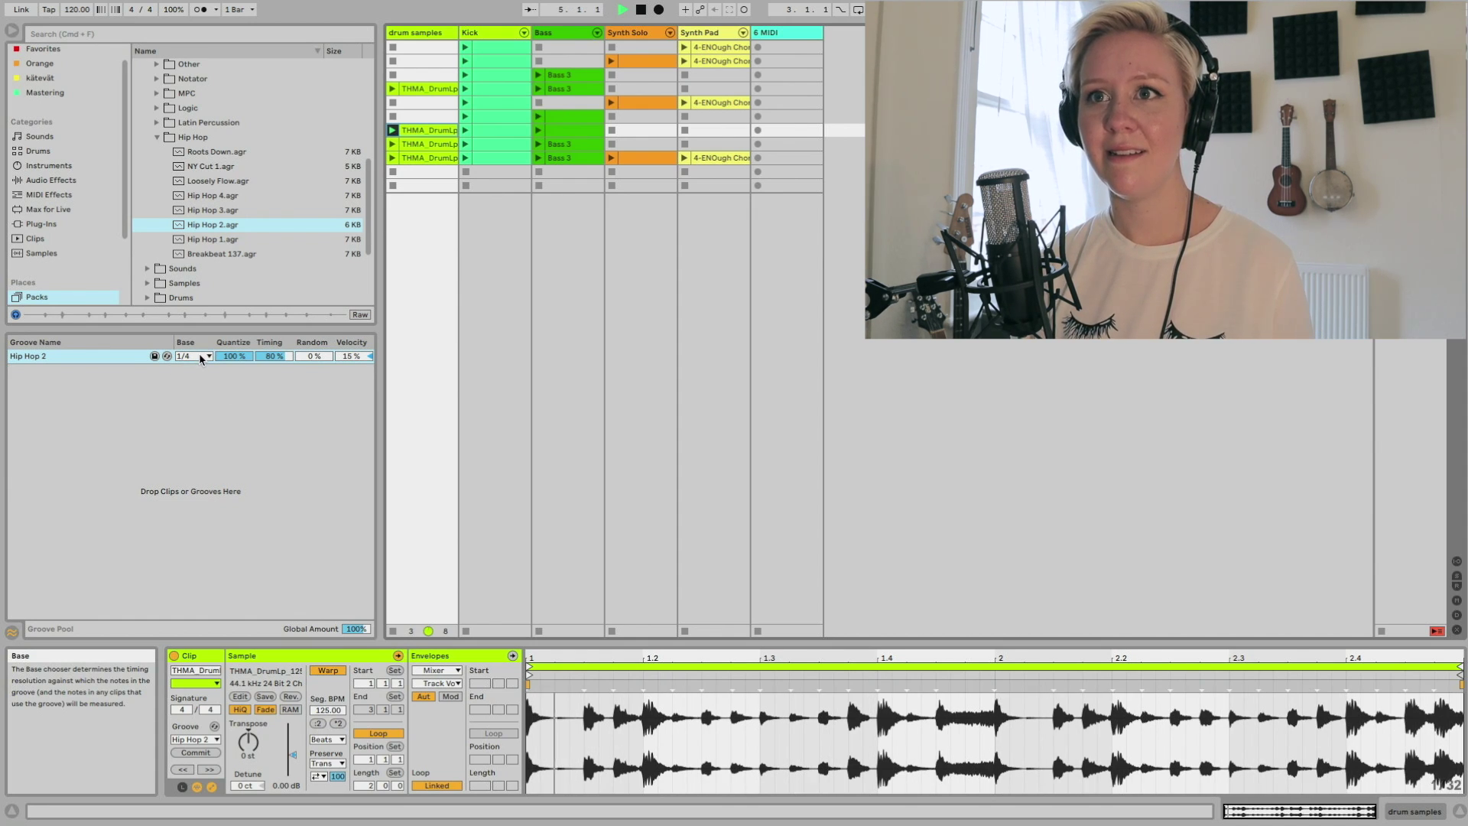
scroll(200, 356, down, 3)
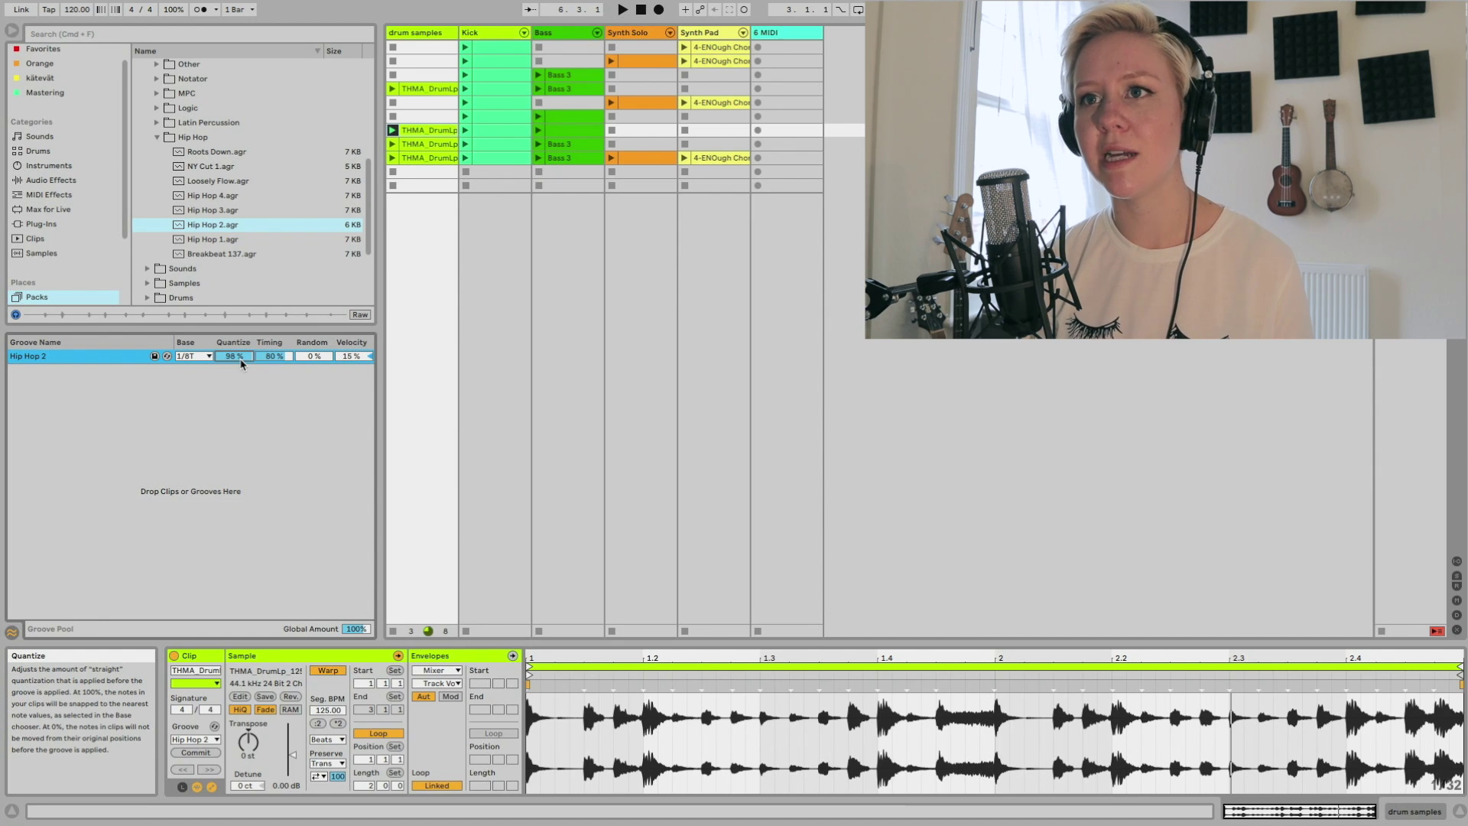
drag(237, 356, 242, 364)
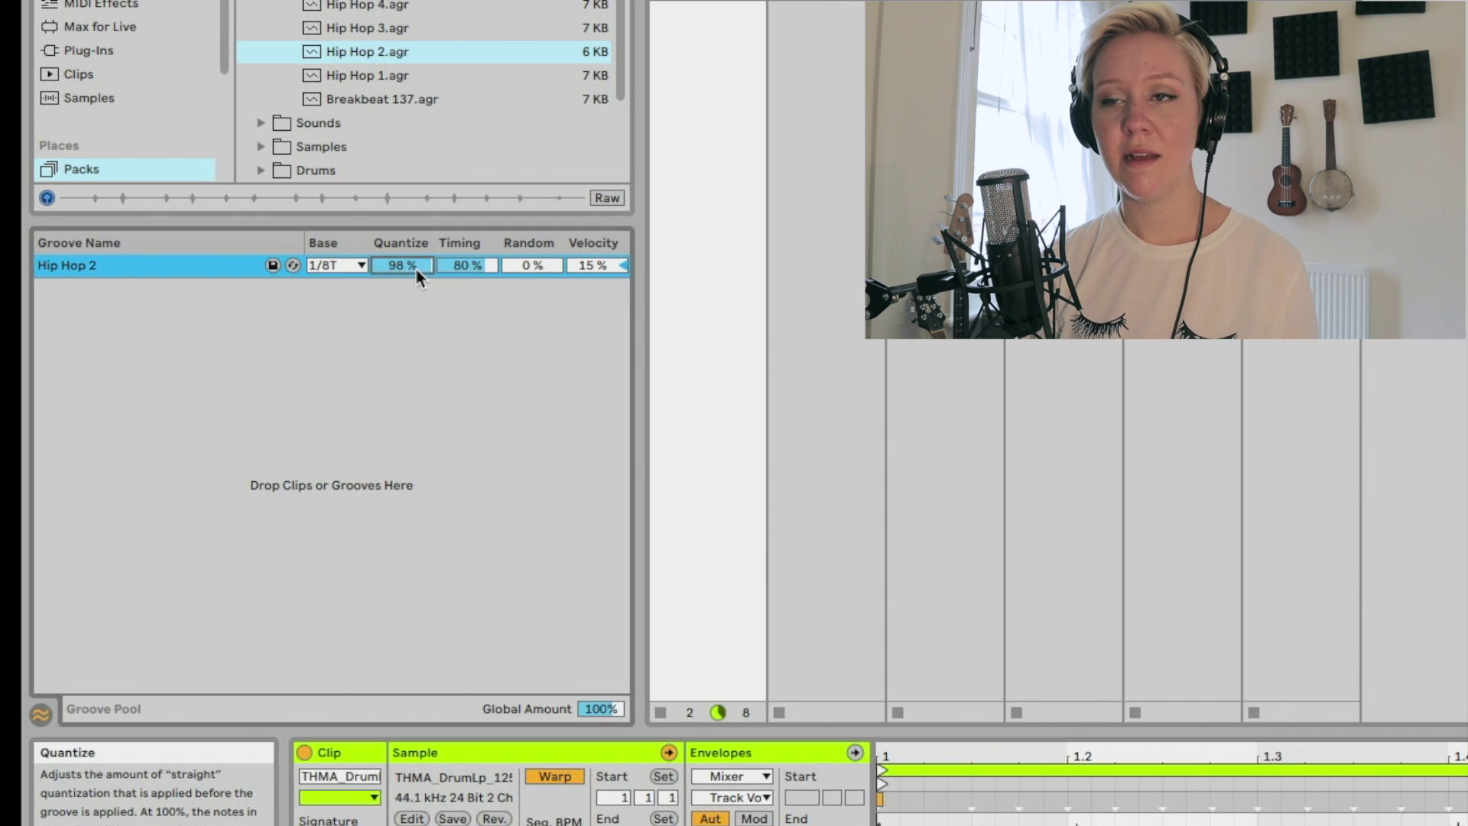
drag(402, 264, 402, 314)
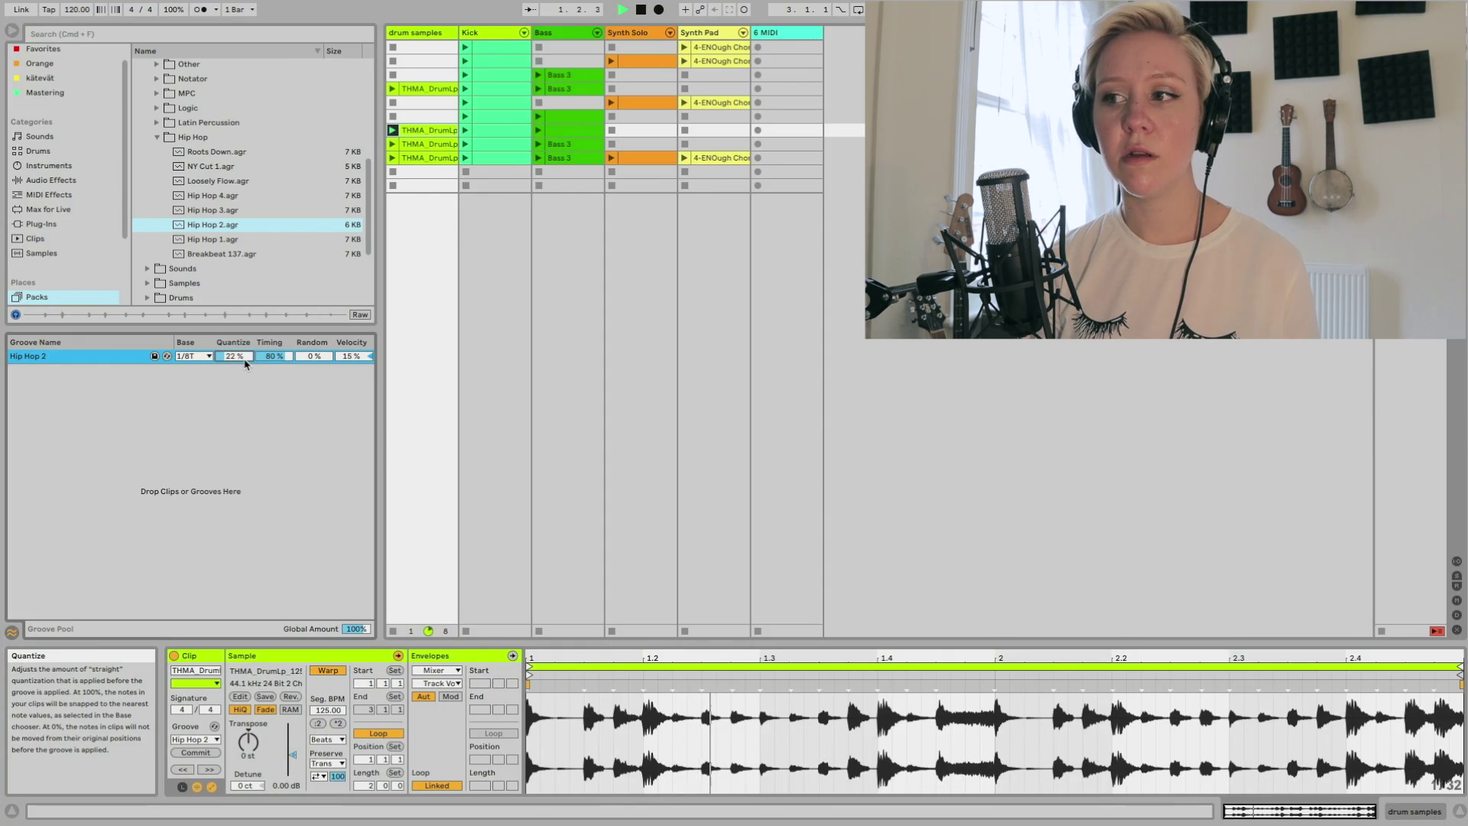
Set the Hip Hop 2 groove's Base to 1/16 and lower its Quantize to 16%
click(204, 357)
click(197, 406)
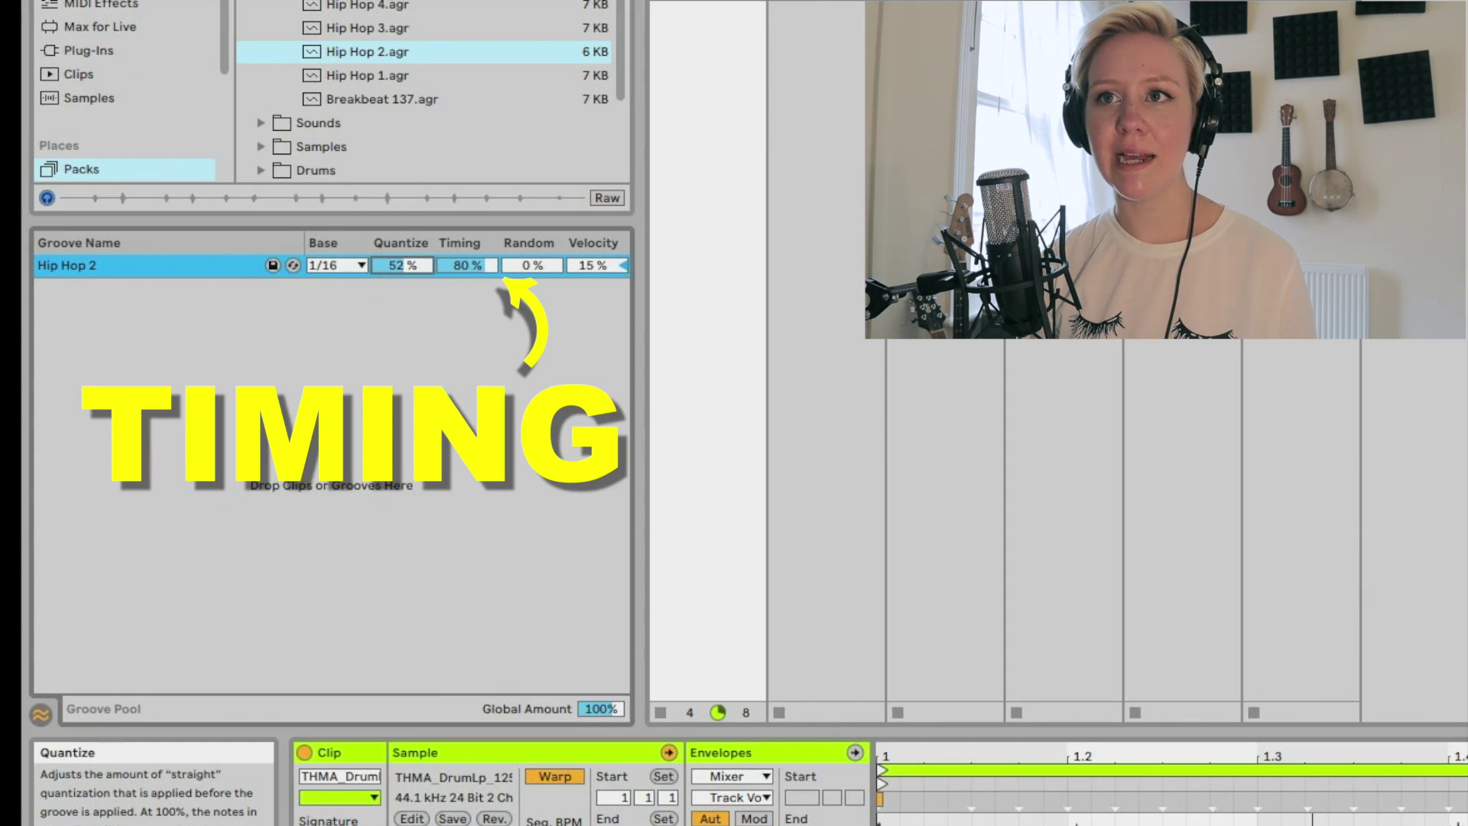
drag(400, 264, 400, 321)
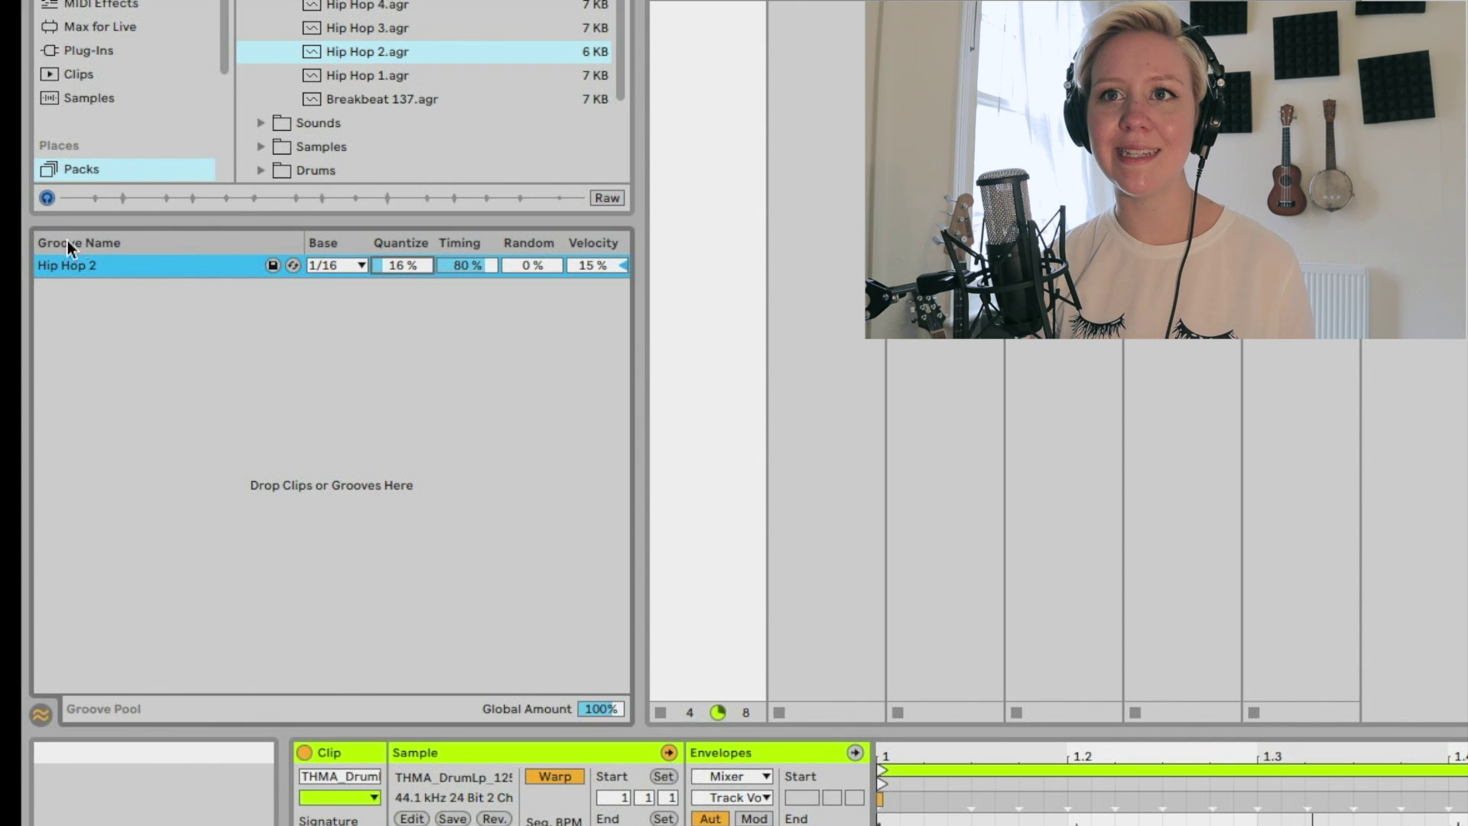
click(474, 304)
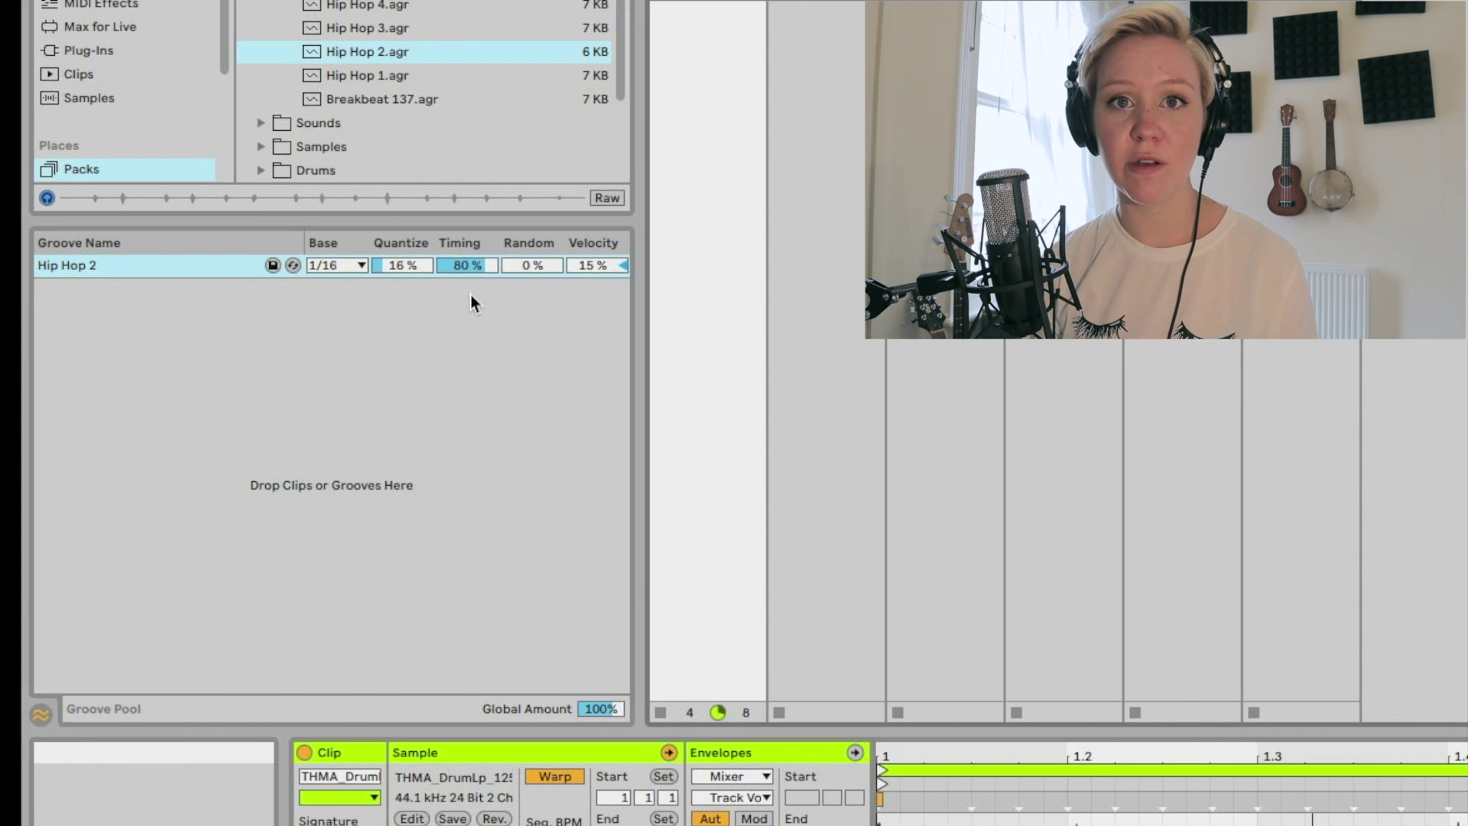
Play the drum loop, try the Hip Hop 2 groove's Timing at 0% and 100% with a 1/4 Base, and settle Timing at 71%
drag(464, 265, 464, 269)
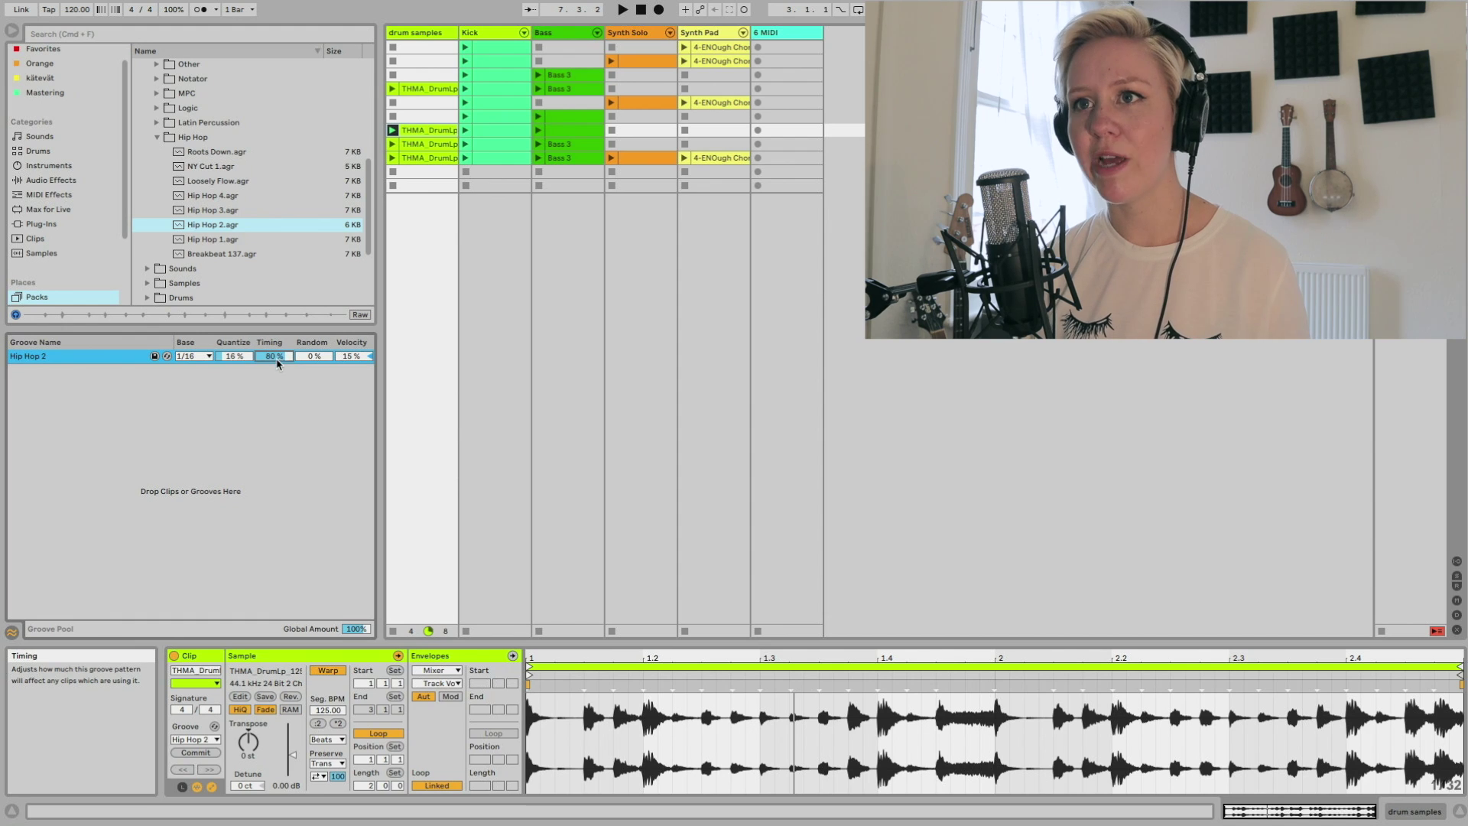
key(space)
drag(284, 361, 284, 351)
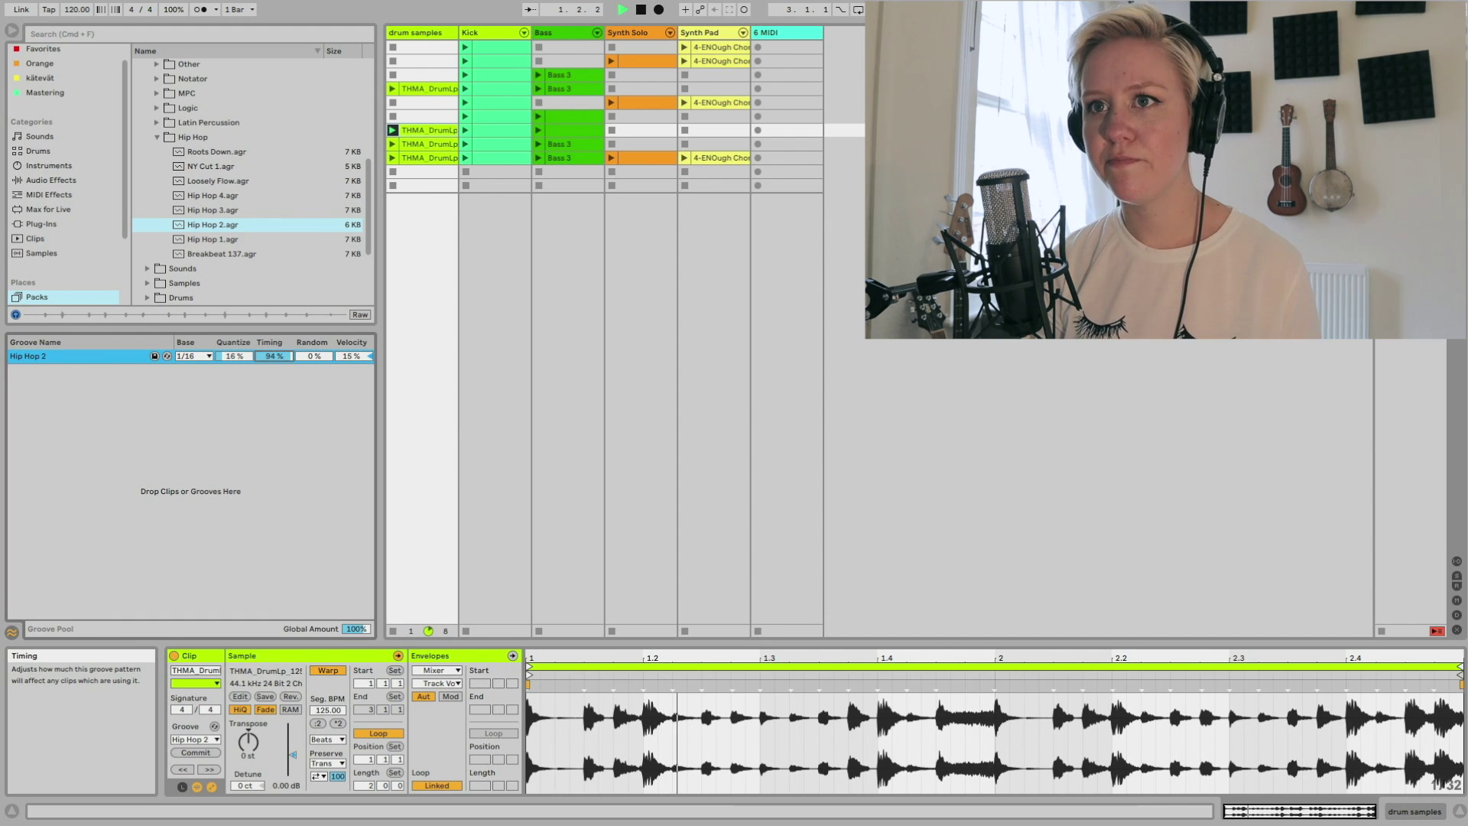
click(195, 357)
click(196, 365)
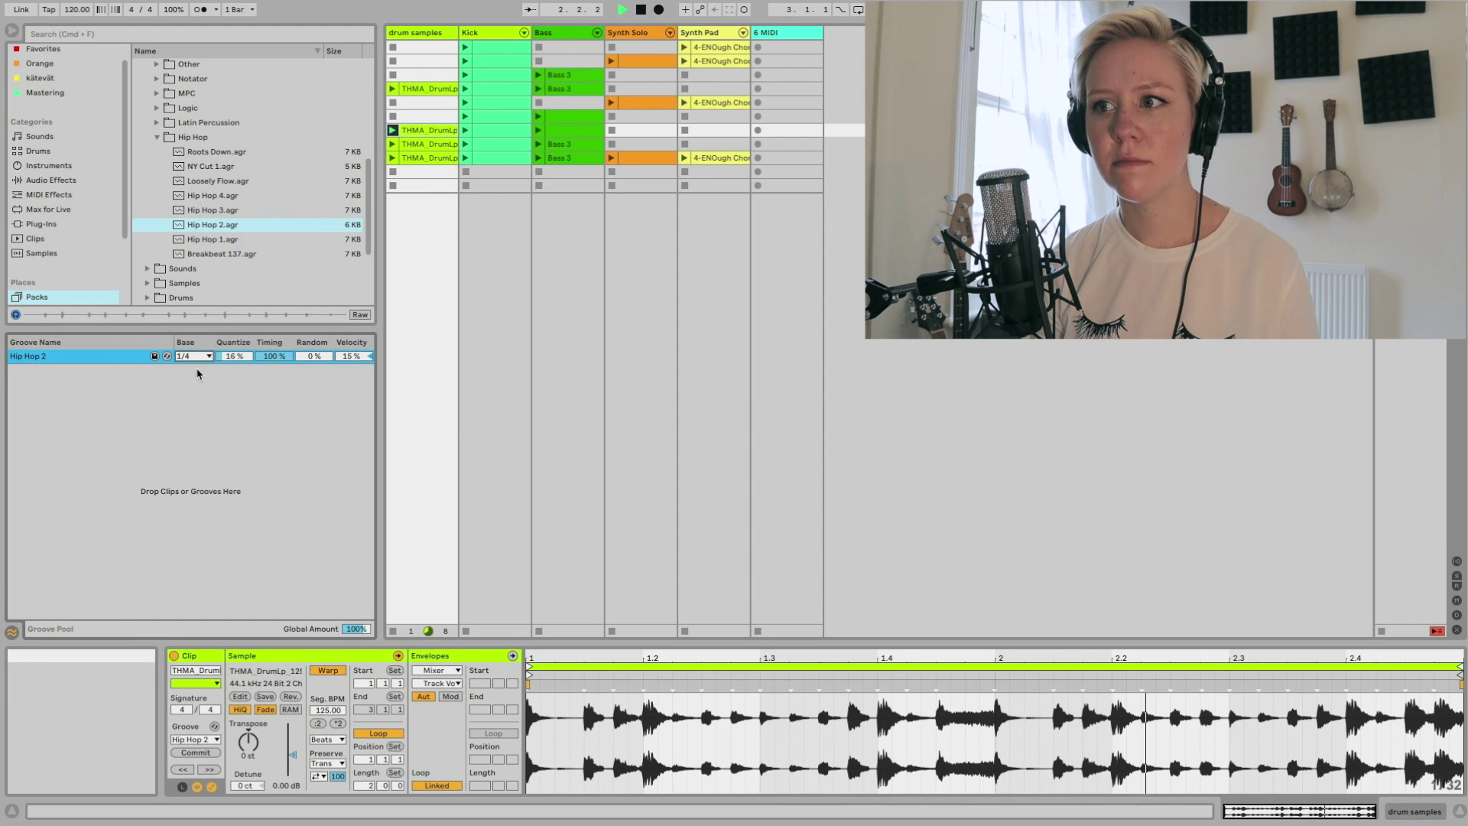
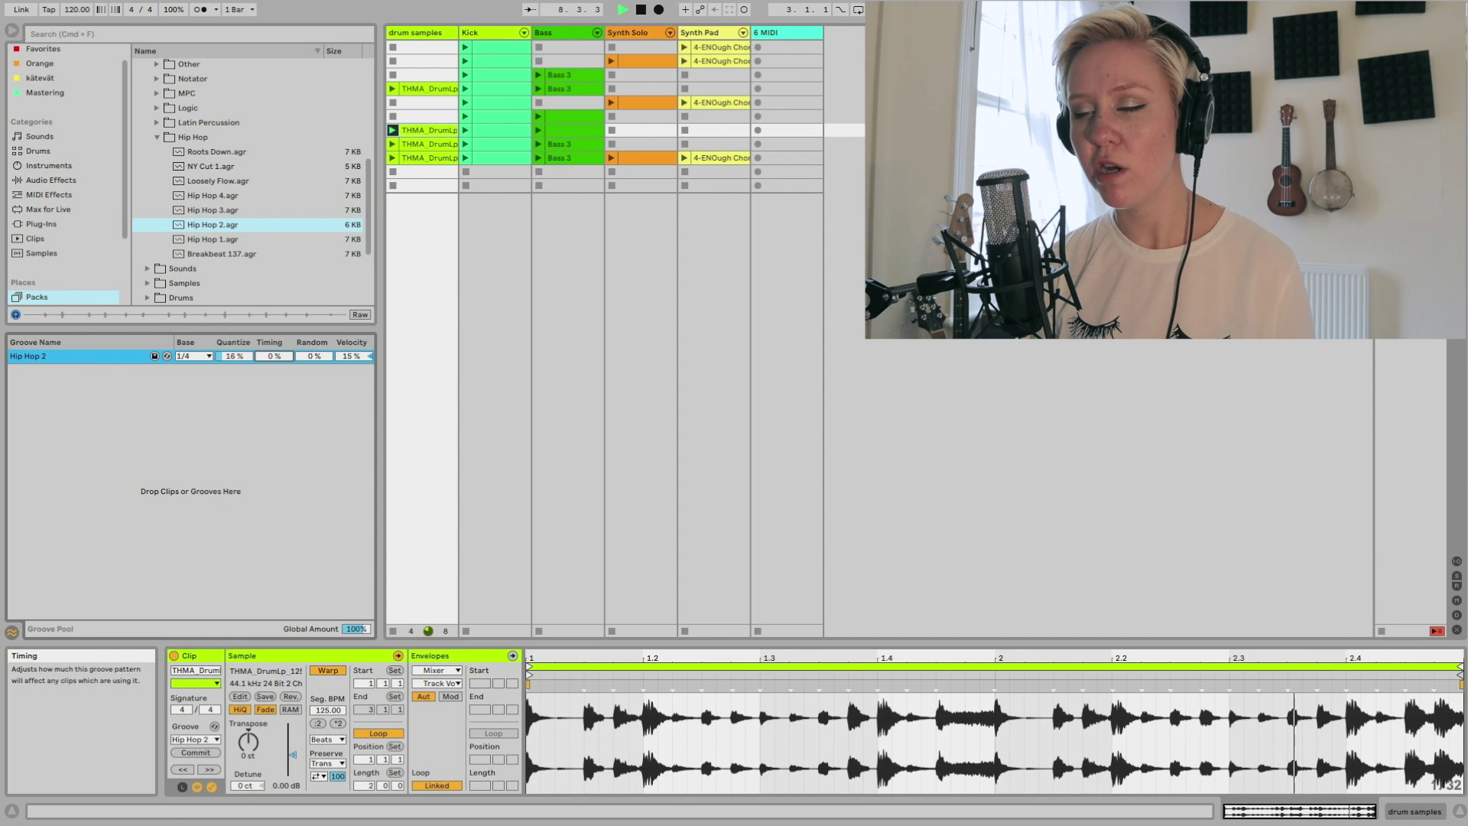
drag(274, 356, 274, 344)
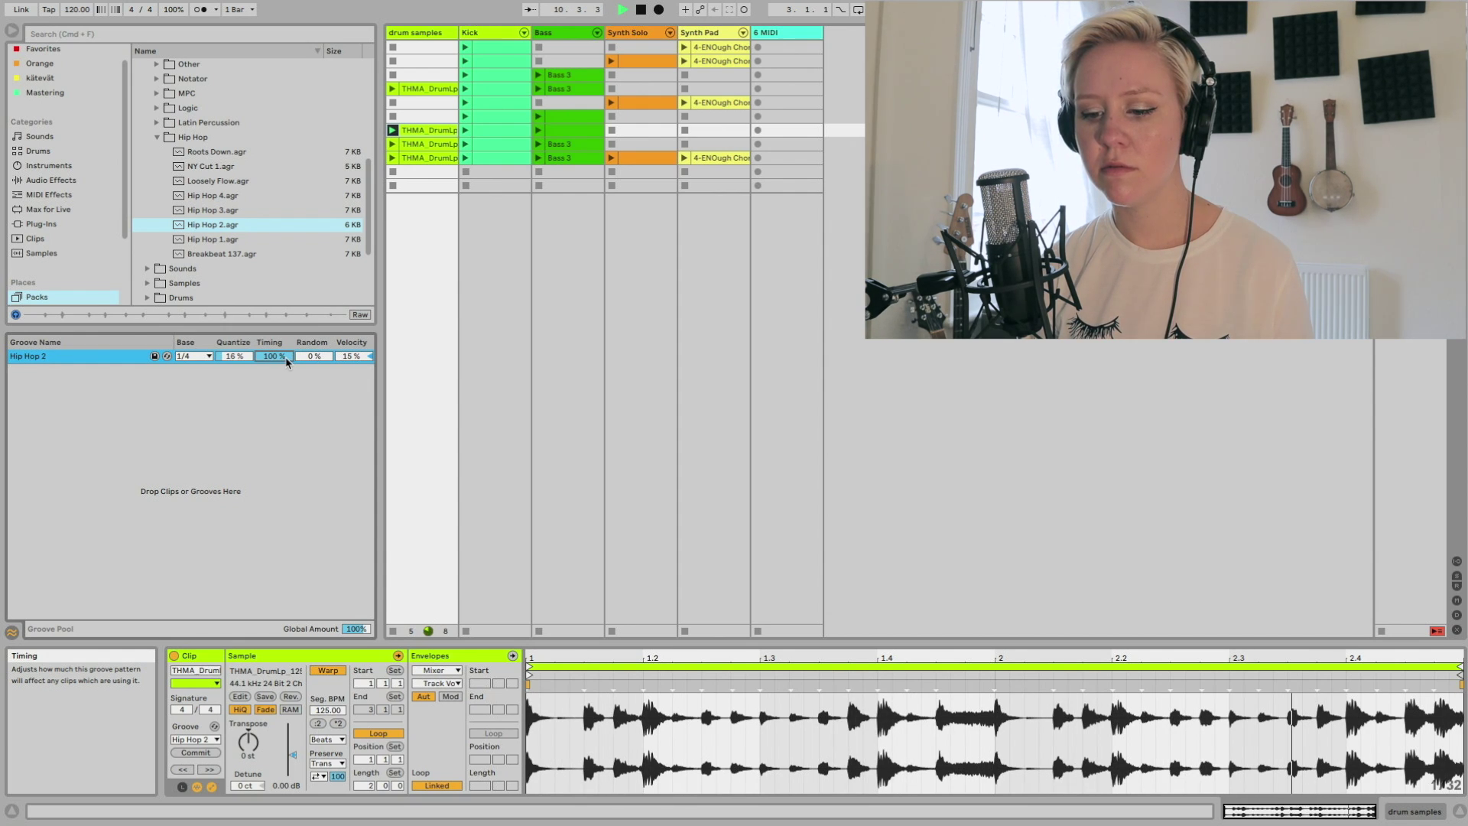
drag(288, 362, 287, 376)
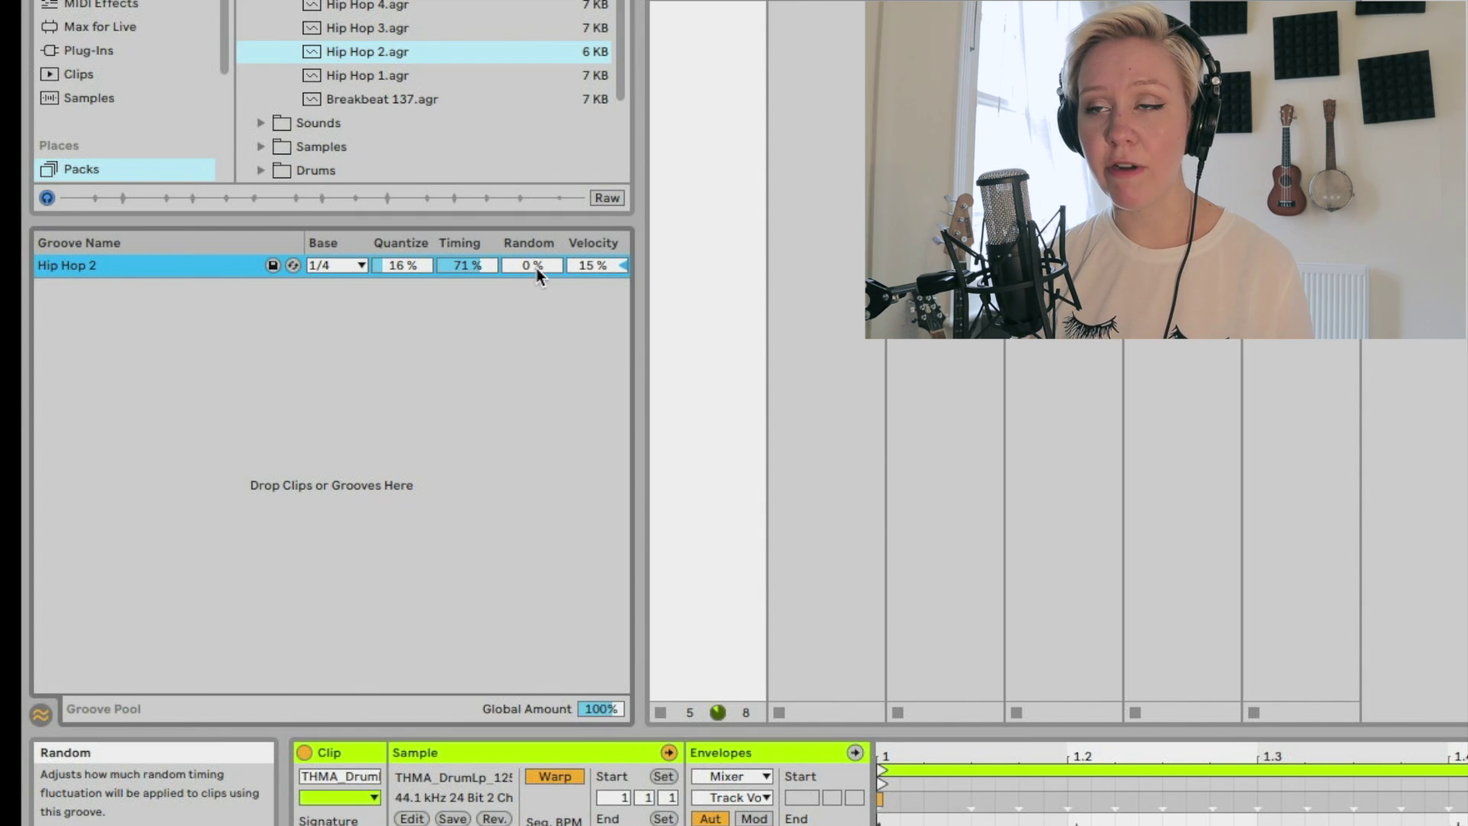
Try the Hip Hop 2 groove's Random at 2%, return it to 0% and set Quantize to 0%
drag(535, 267, 535, 265)
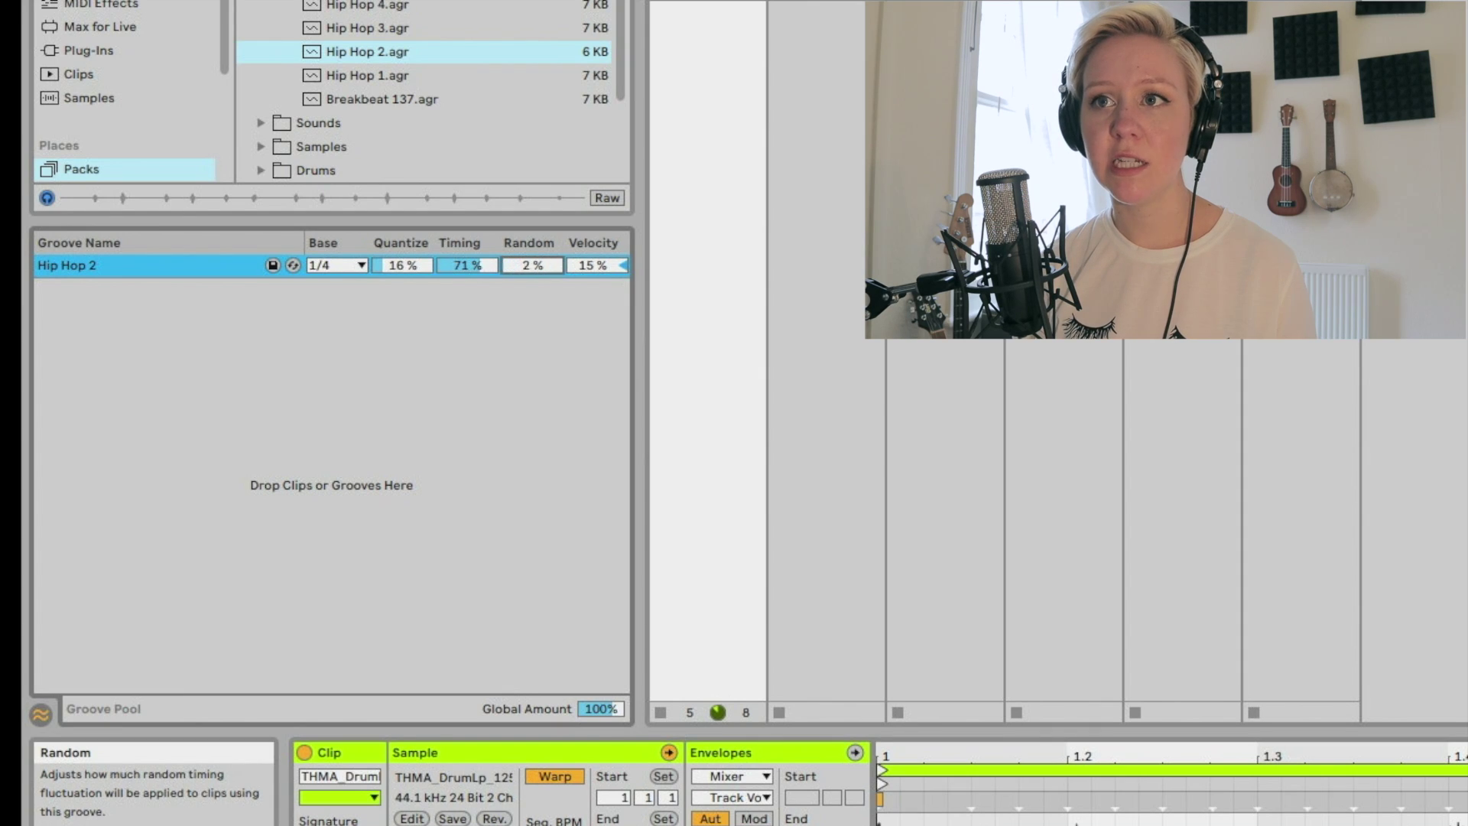
drag(529, 269, 529, 245)
drag(399, 265, 536, 263)
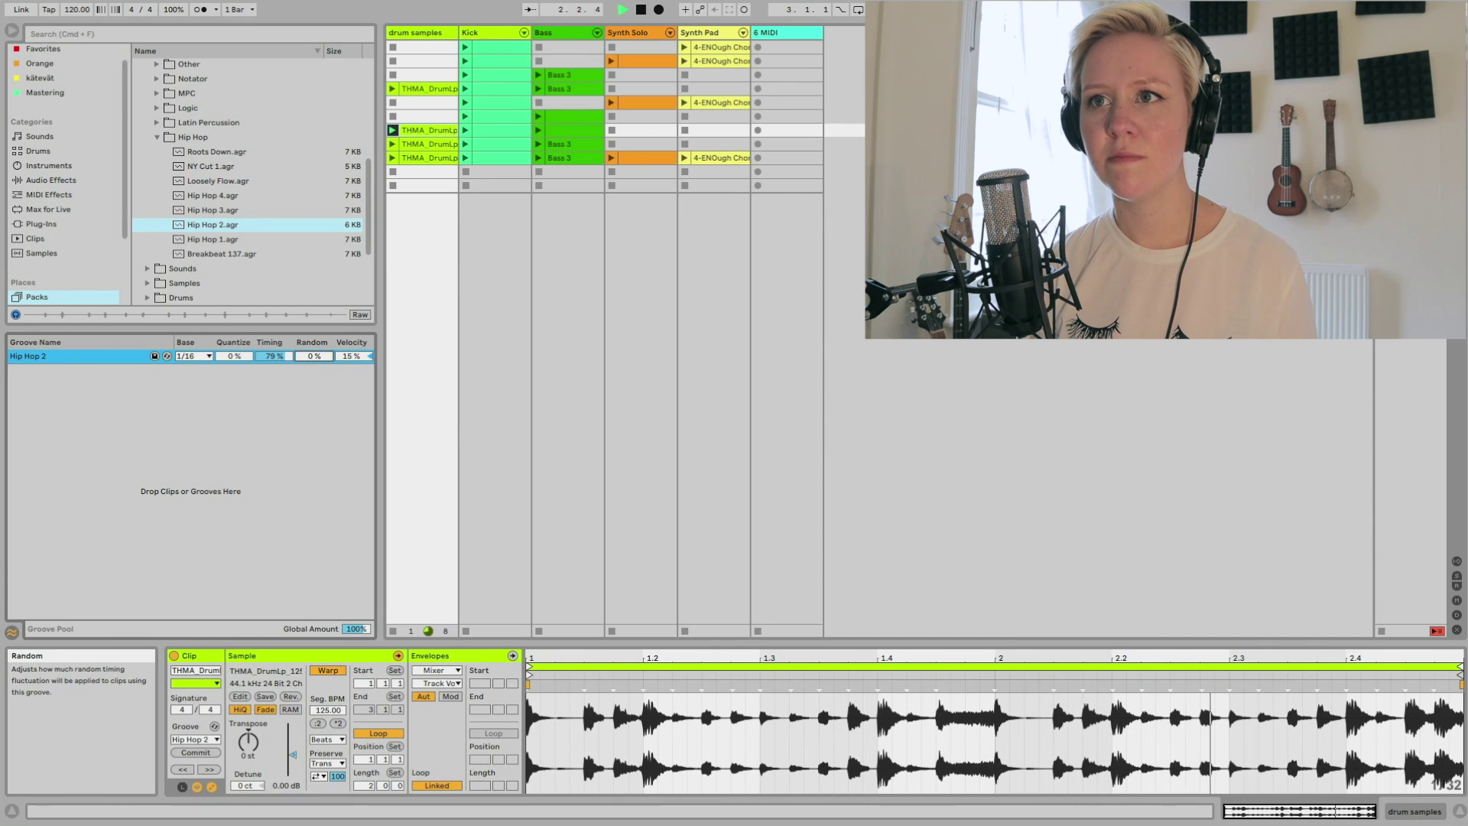
Raise the Hip Hop 2 groove's Random to 100% while auditioning the drum loop, and reset it to 0%
drag(315, 356, 314, 340)
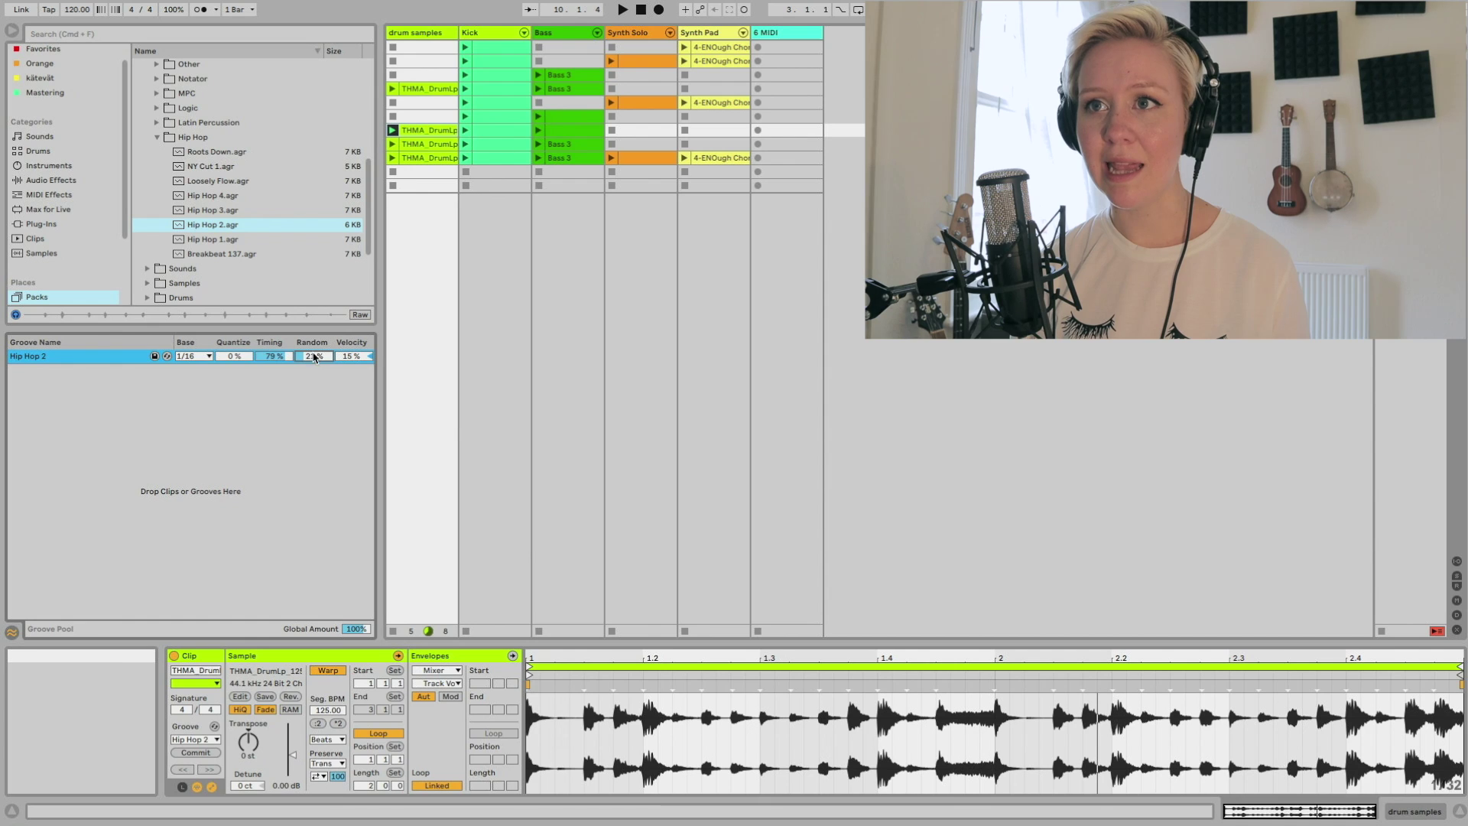
key(space)
drag(312, 355, 312, 316)
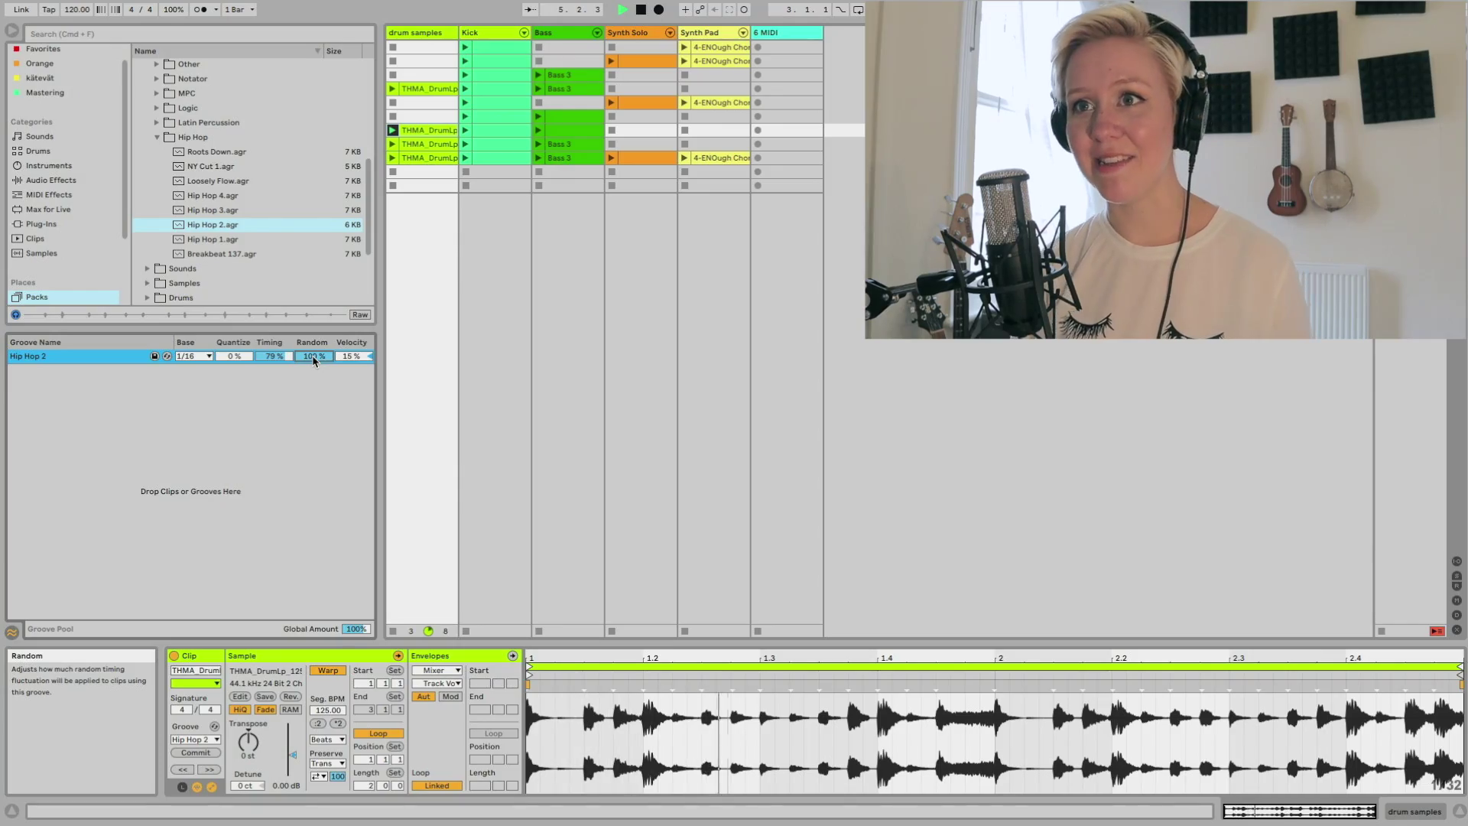
key(Delete)
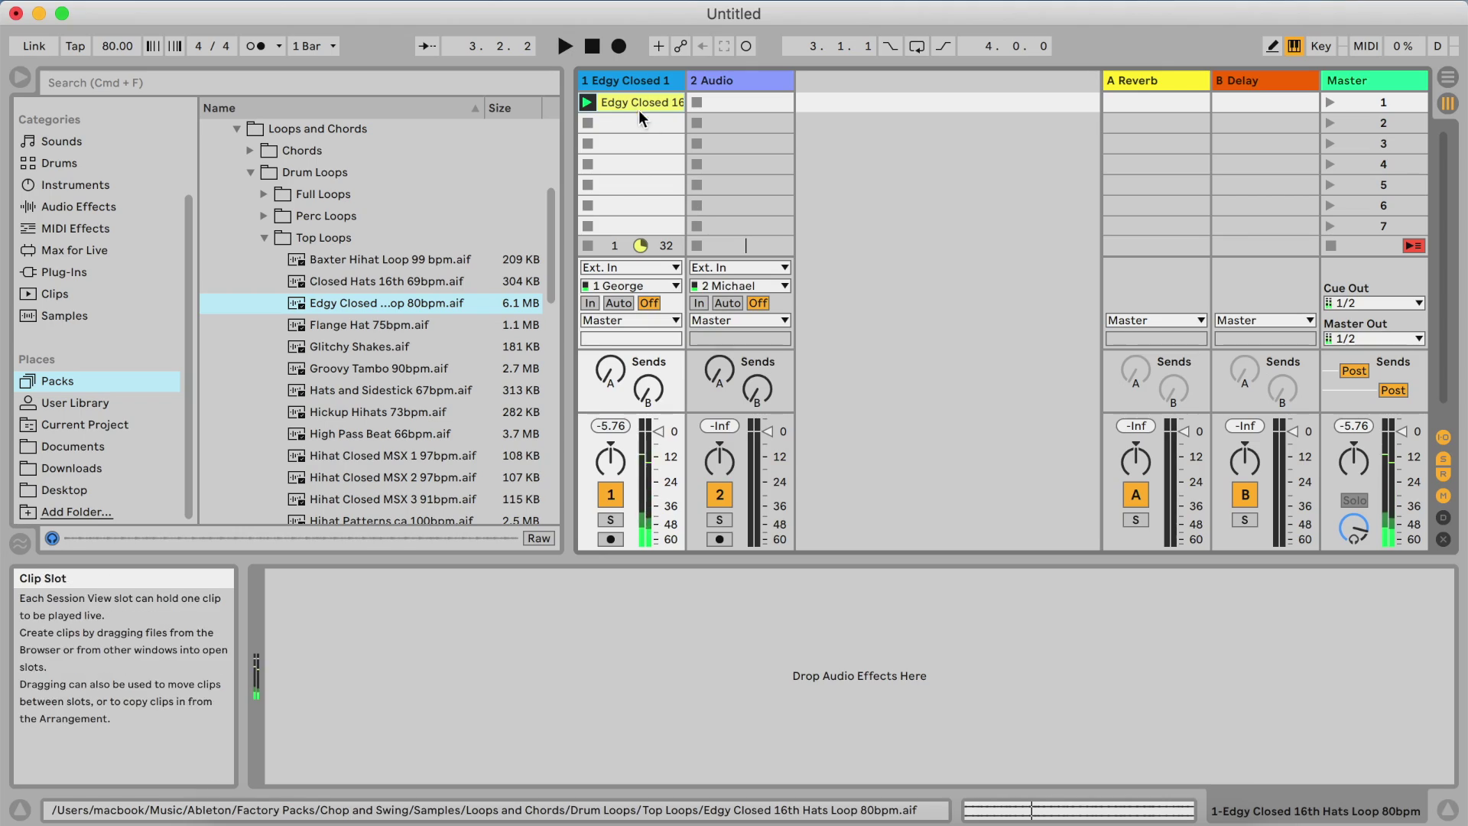
Duplicate the Edgy Closed 16th Hats loop onto the second track, apply the Swing 16-55 groove to the copy and show the Groove Pool
drag(354, 206, 740, 101)
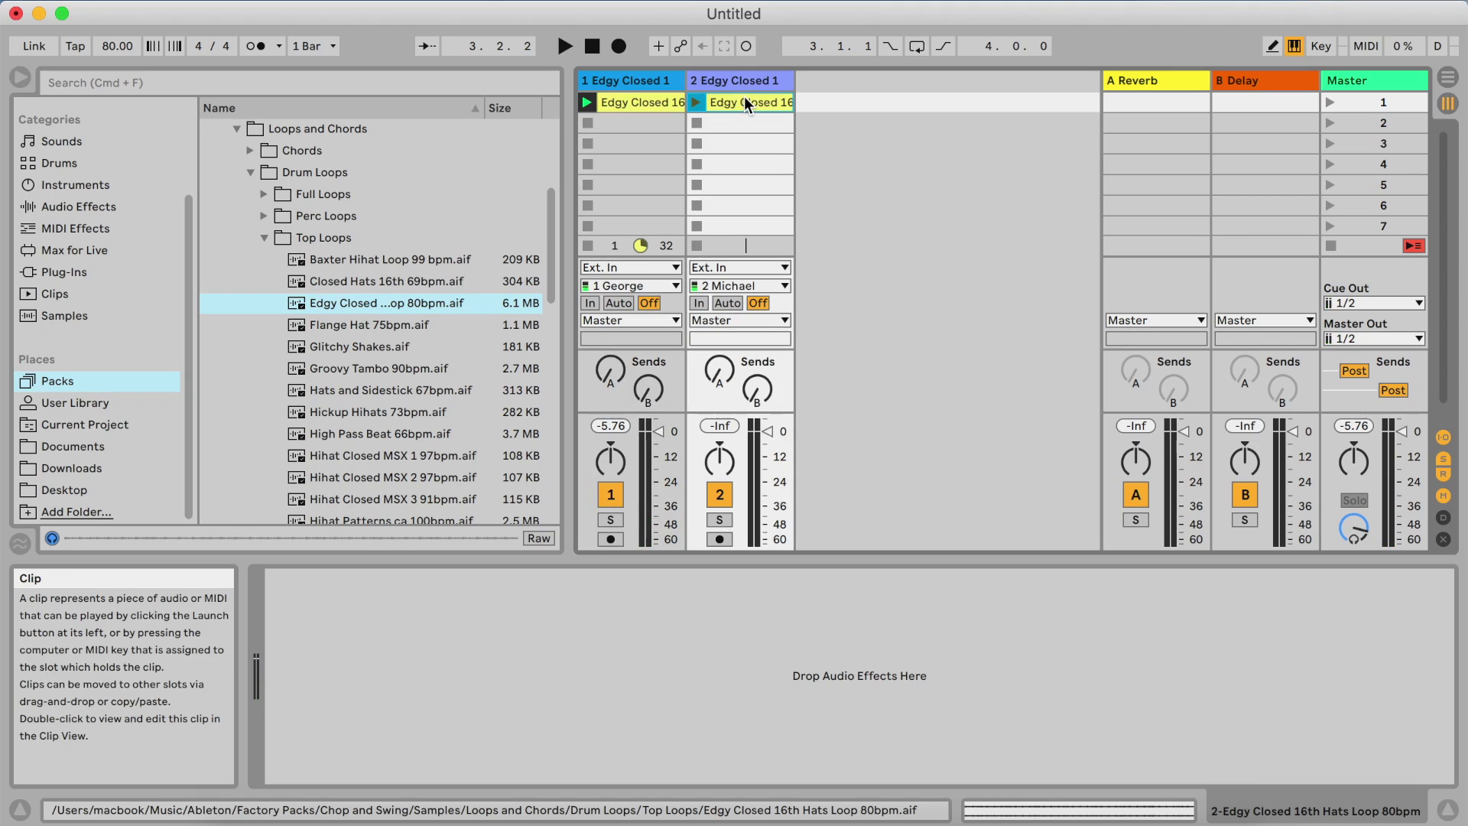
click(64, 316)
click(57, 381)
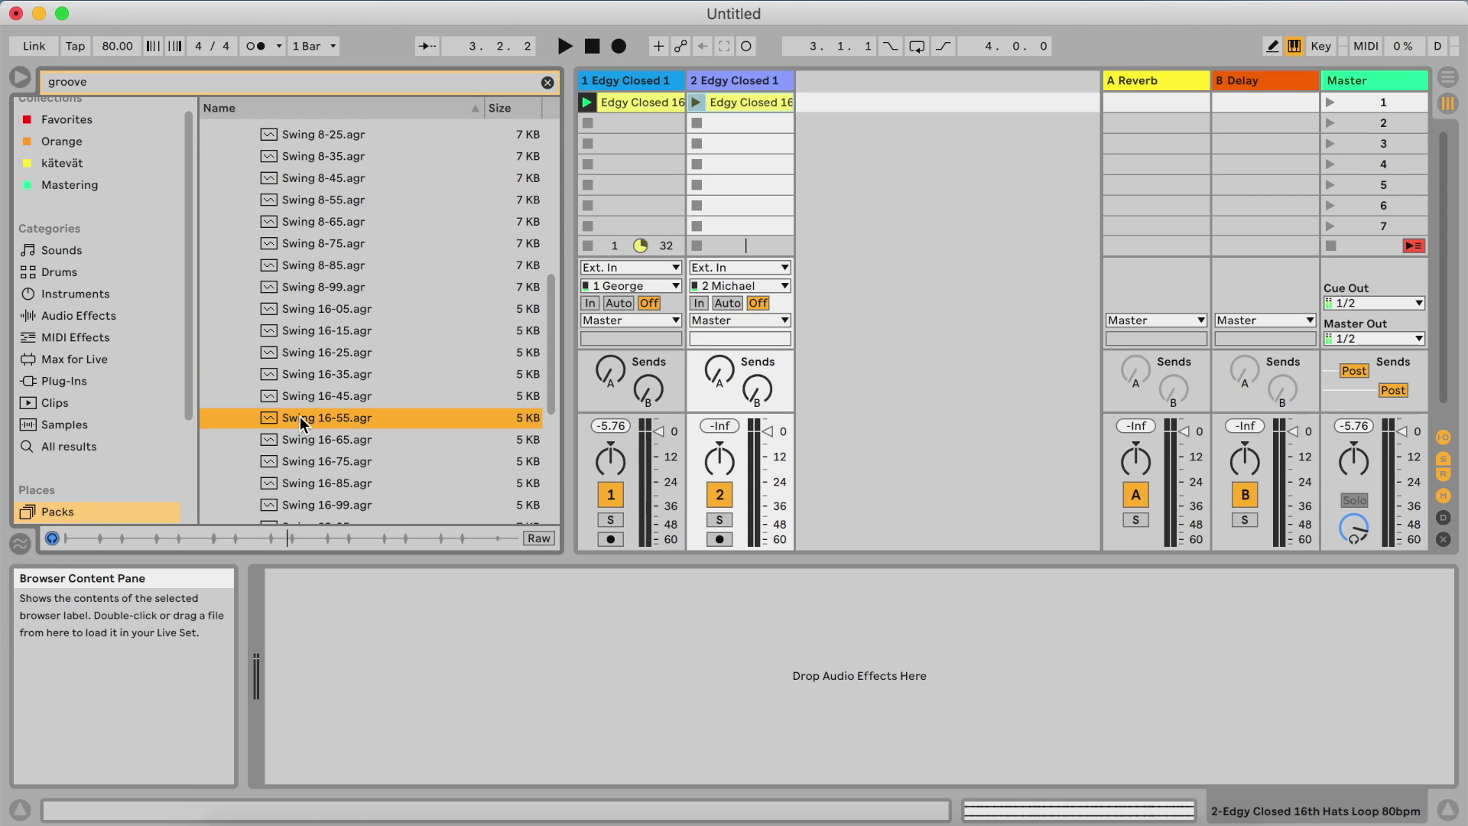
drag(304, 418, 756, 109)
click(20, 543)
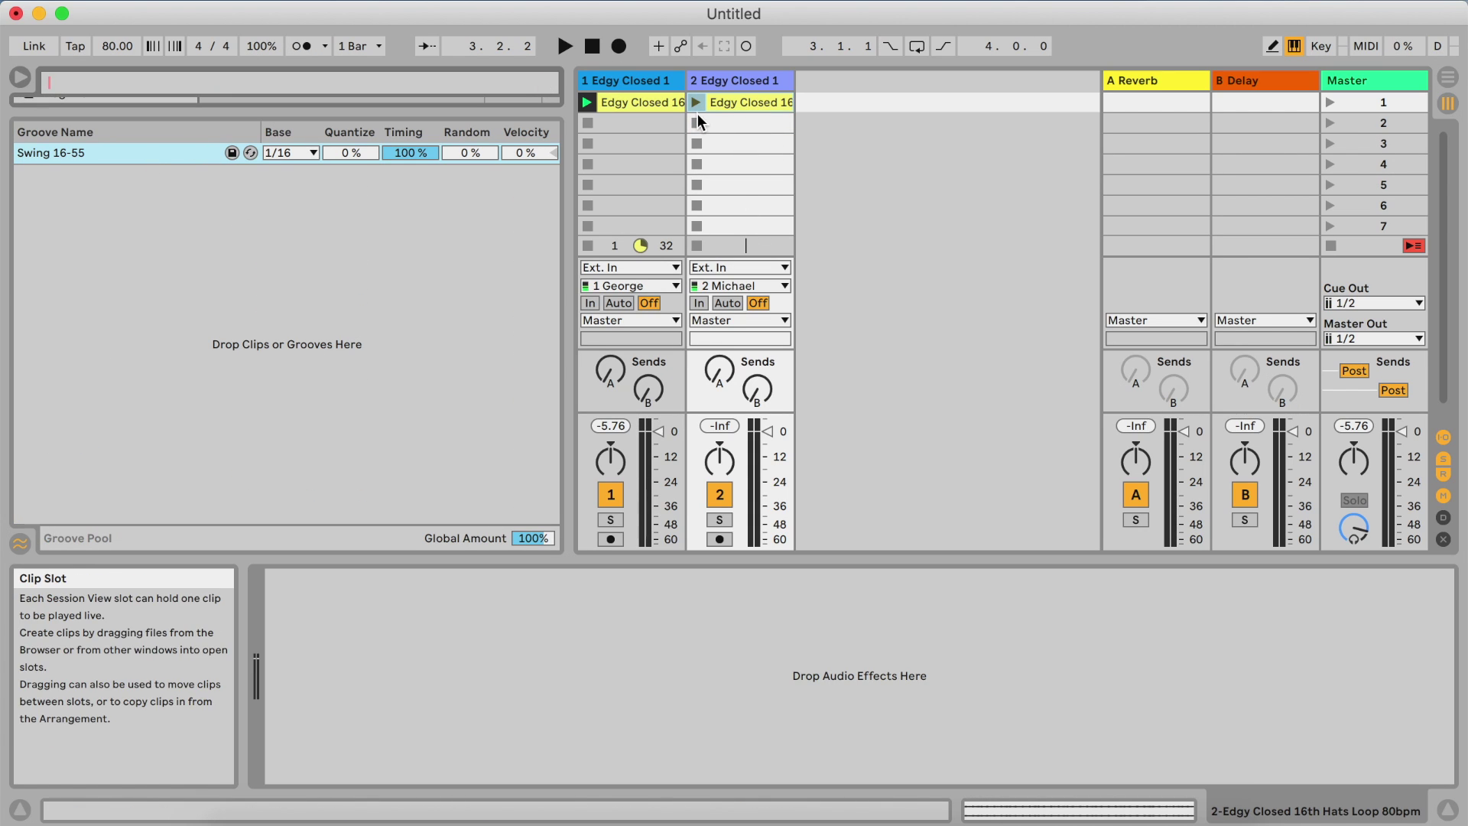
Play both hat loops and set the Swing 16-55 groove's Quantize to 40% and Velocity to 100%, raising Random to 20% and lowering it again
key(Escape)
key(space)
drag(341, 154, 342, 141)
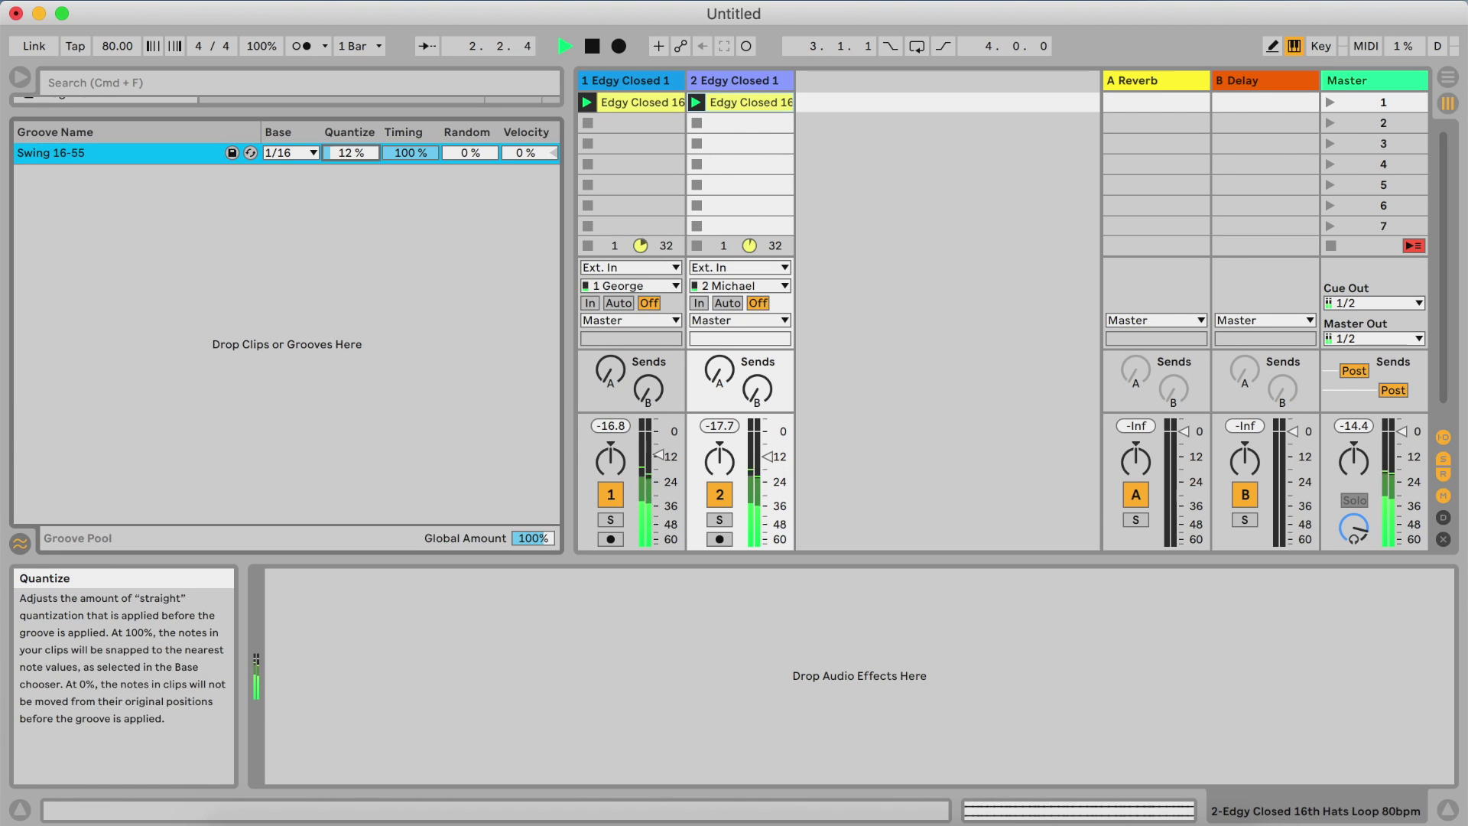
drag(463, 153, 462, 138)
drag(352, 153, 352, 142)
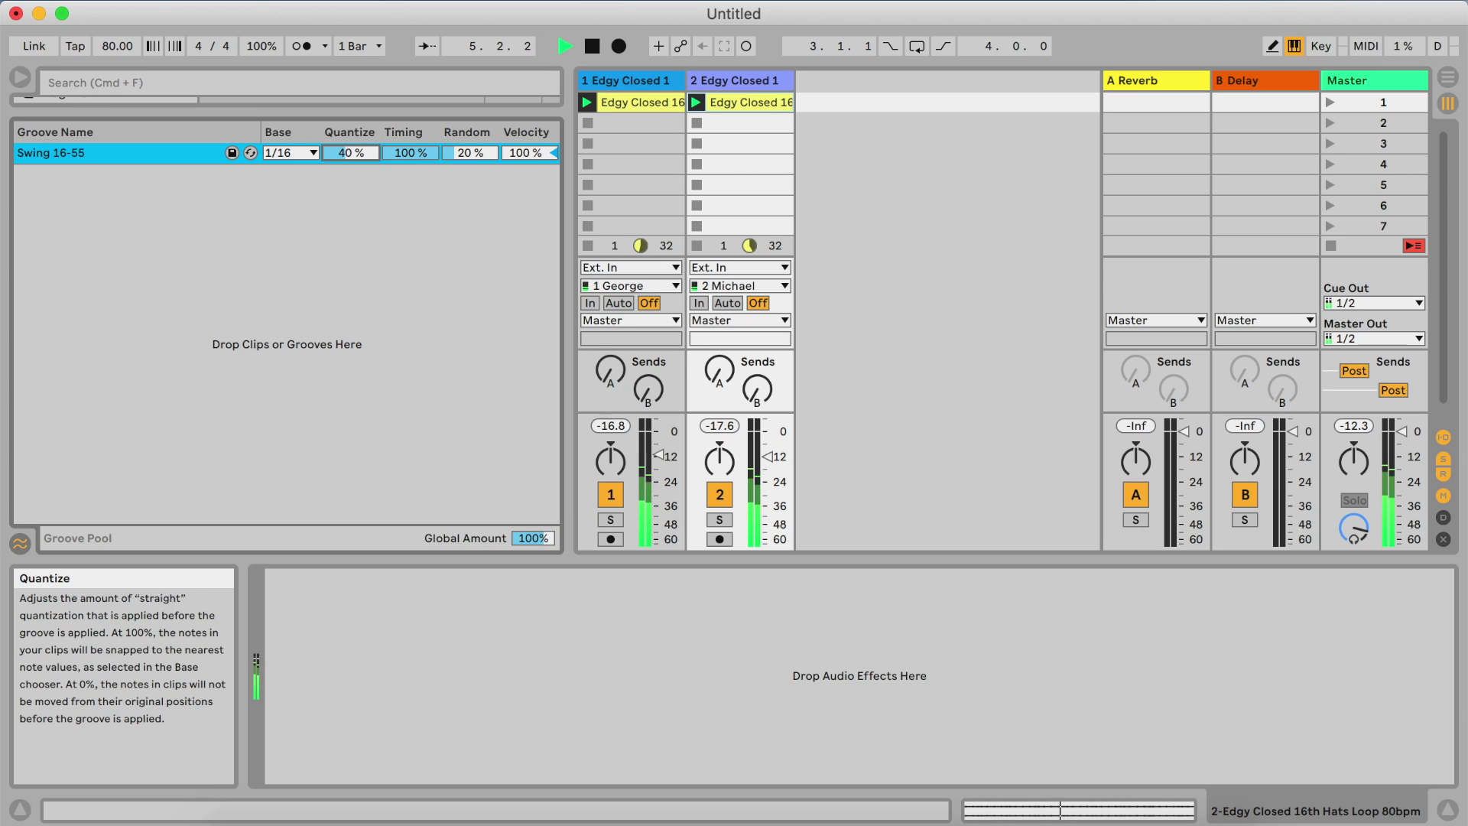
drag(468, 153, 468, 197)
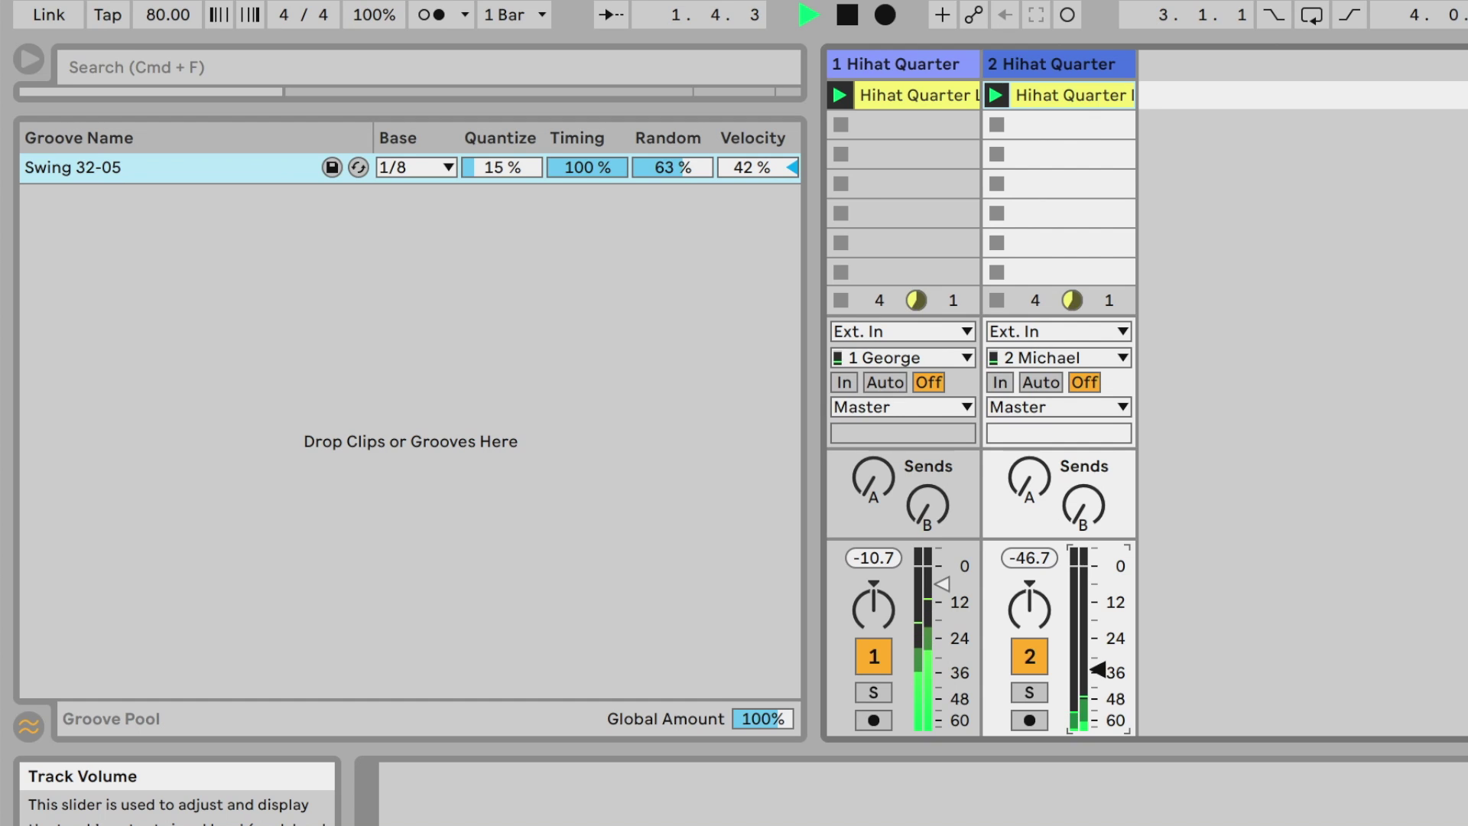
Raise the second Hihat Quarter track's volume and set the Swing 32-05 groove's Random to 65%, Quantize to 41% and Velocity to 78%
drag(1029, 557, 1030, 534)
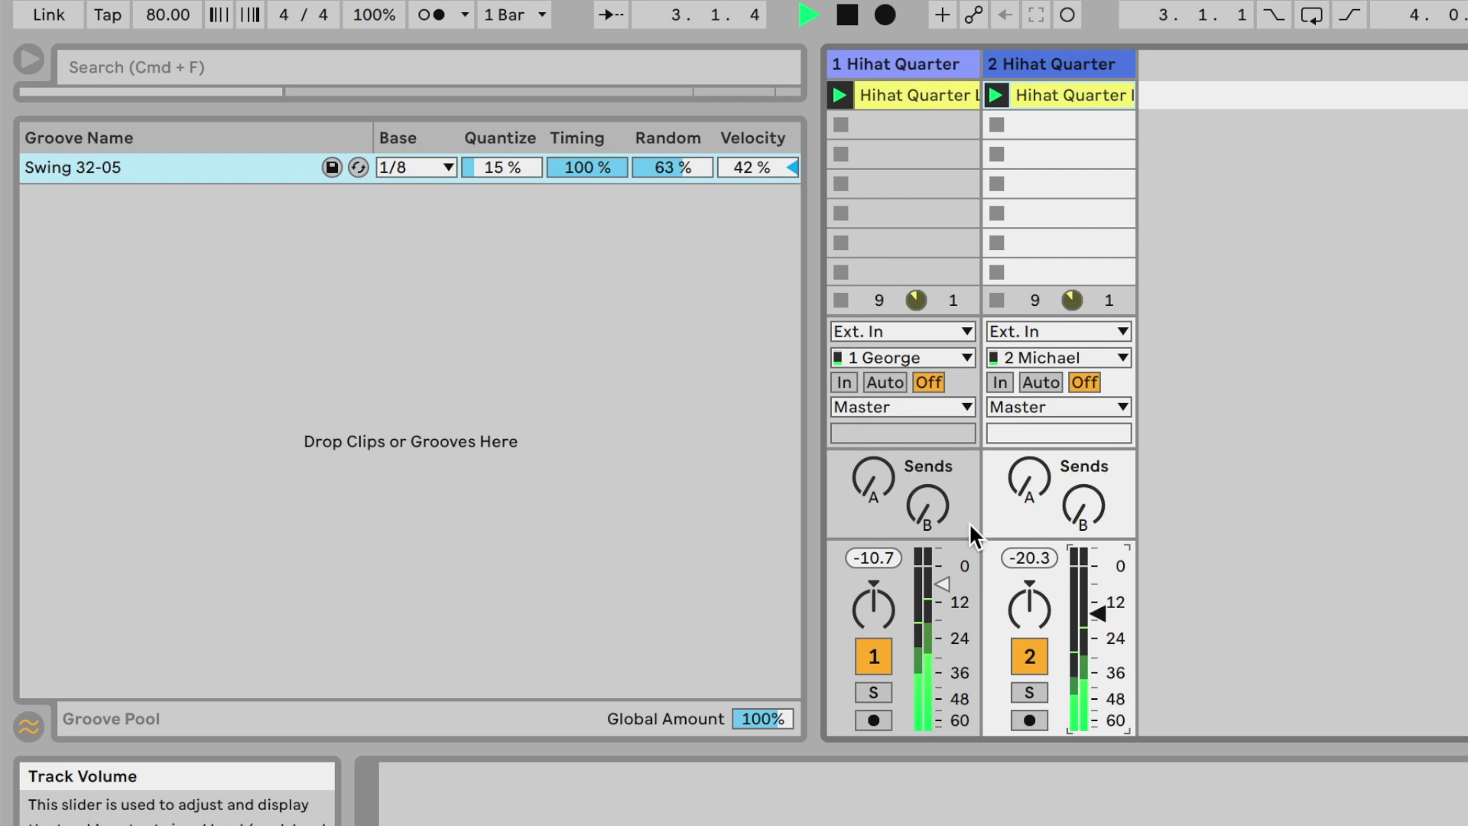
click(690, 169)
drag(682, 174, 681, 167)
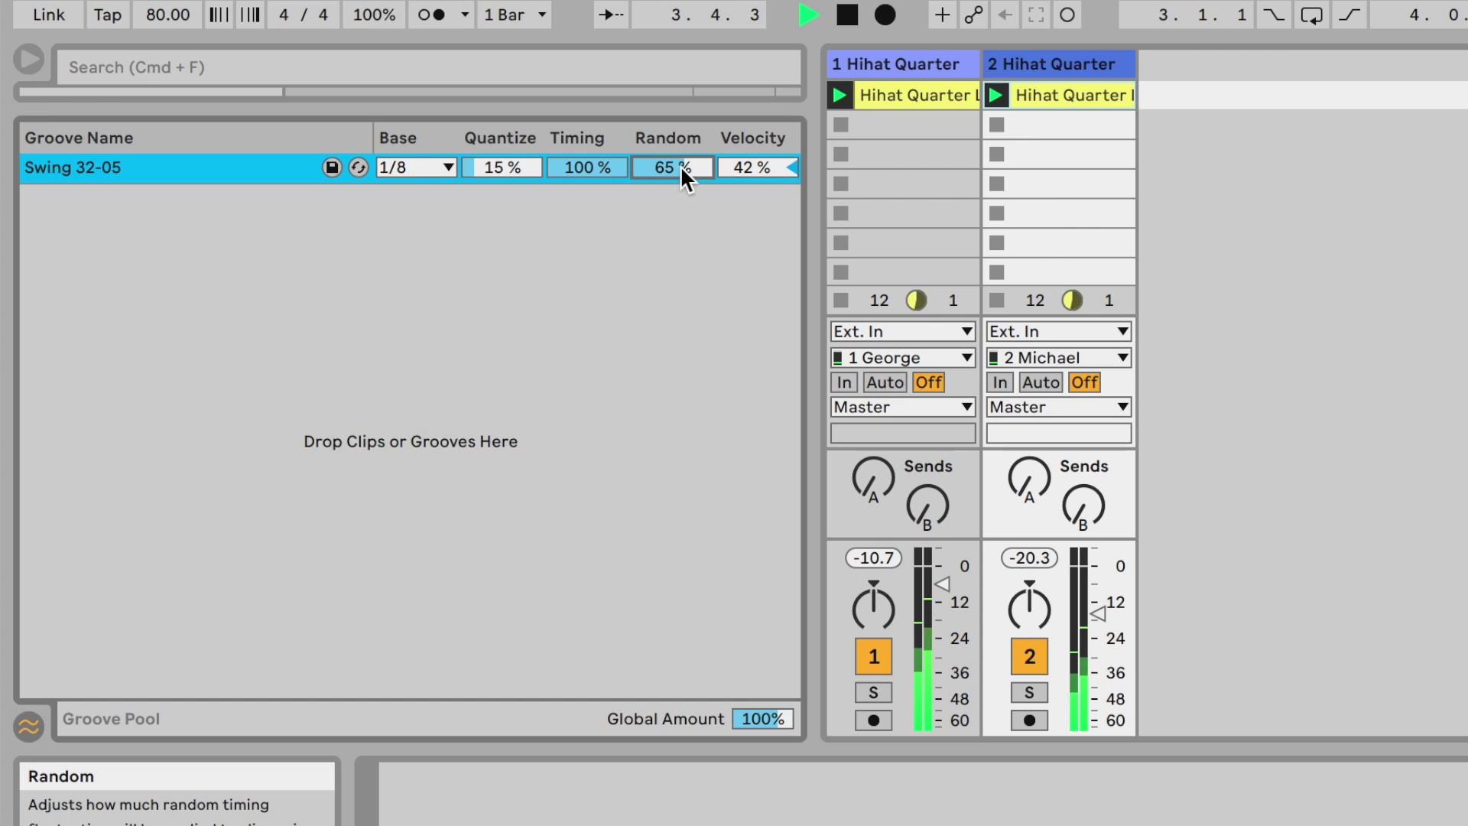
drag(500, 174, 501, 149)
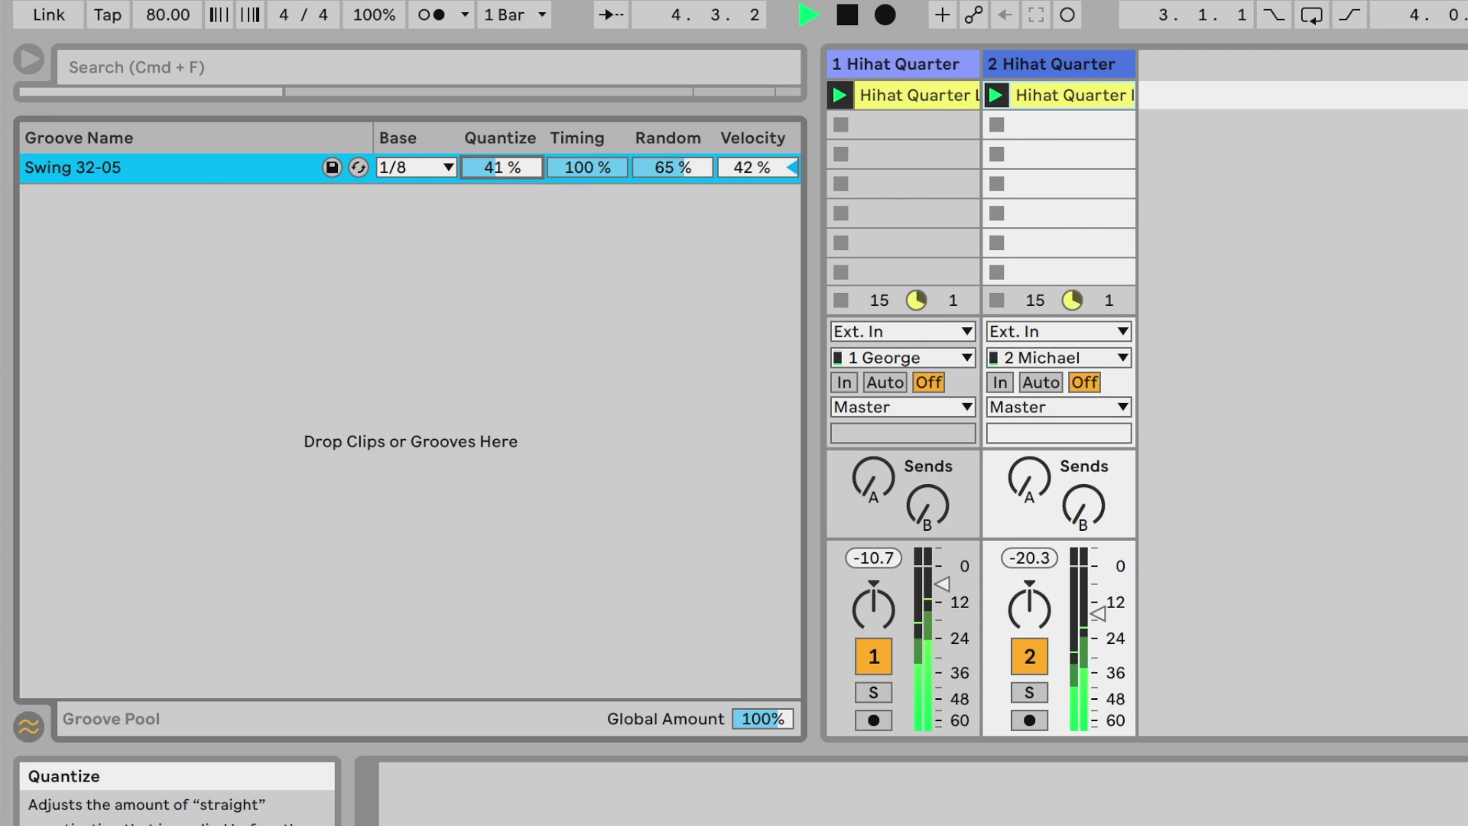
click(757, 169)
drag(757, 170, 757, 143)
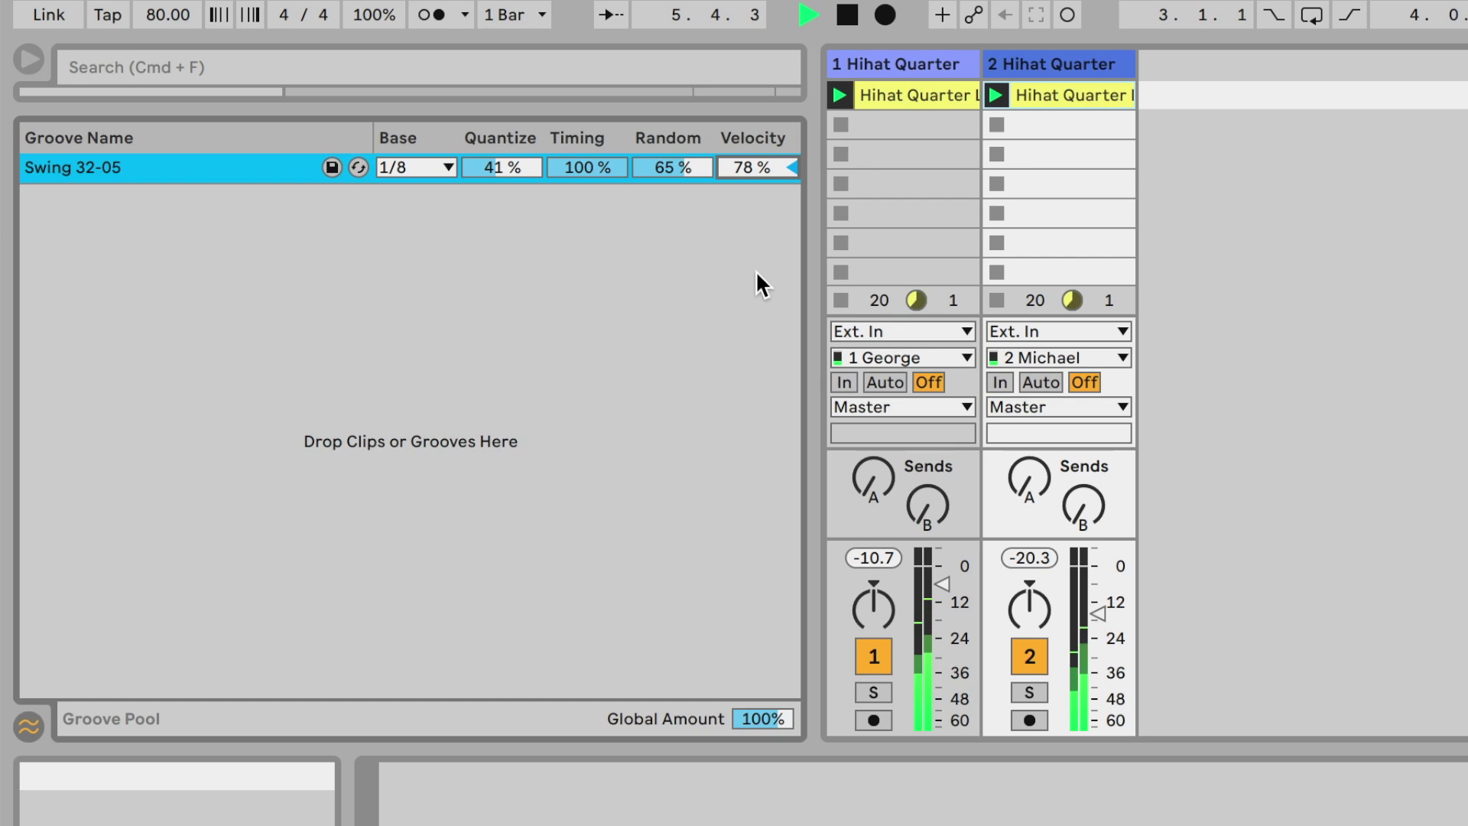
click(1098, 613)
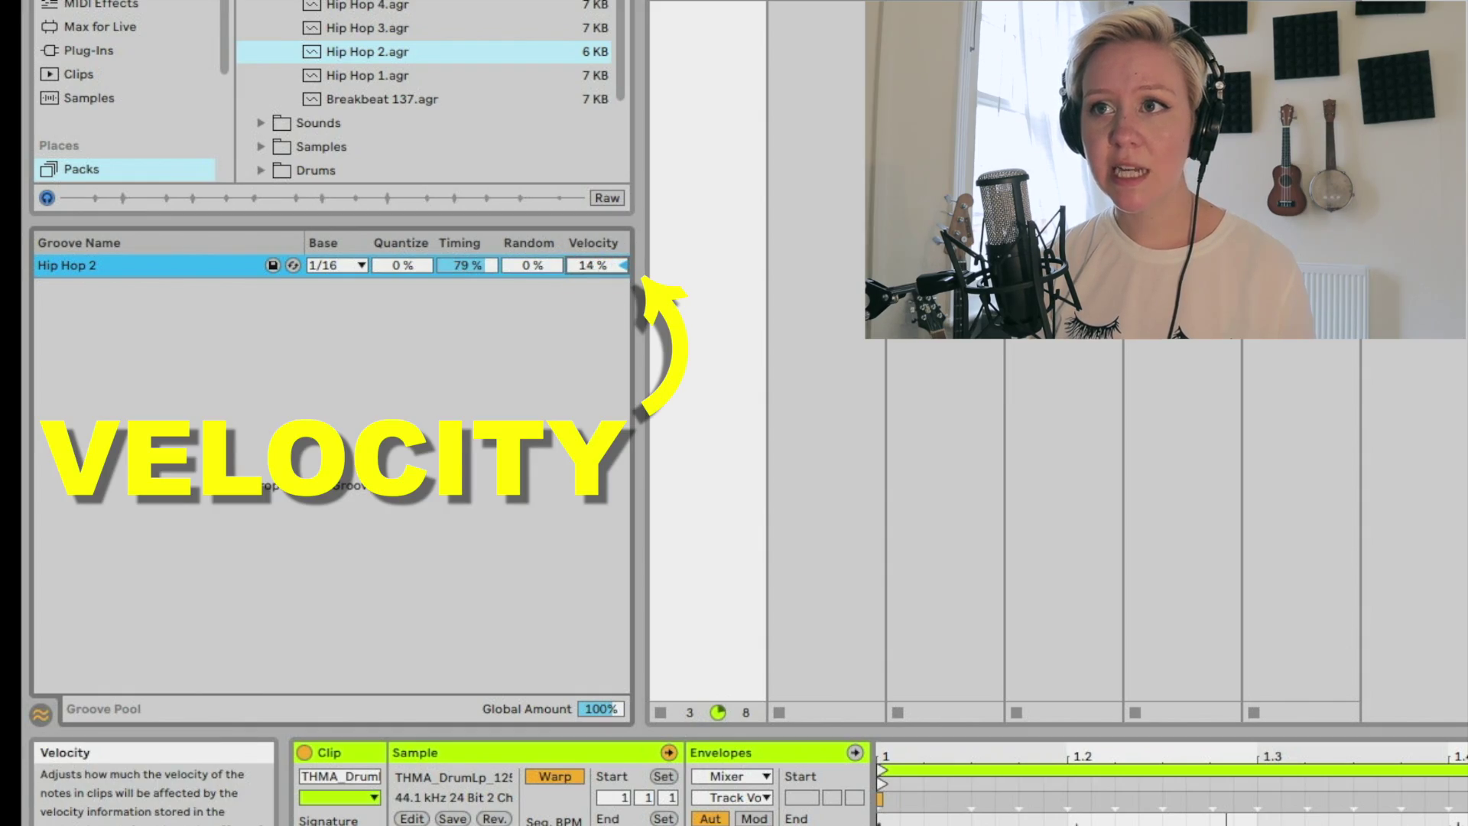
Try the Hip Hop 2 groove's Velocity at 0%, -100% and 100%, and reset it to 0%
drag(592, 265, 592, 279)
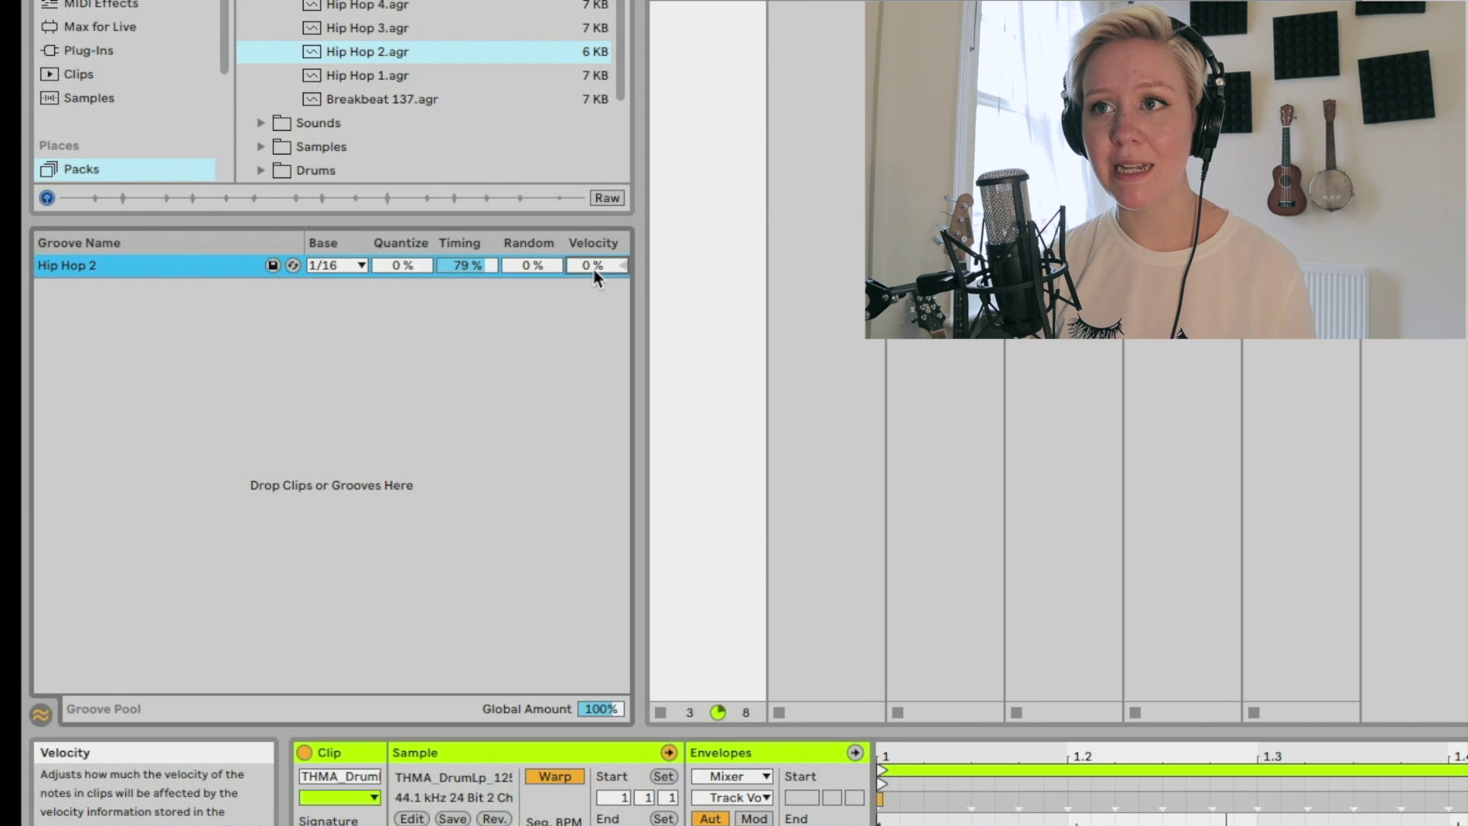
click(151, 279)
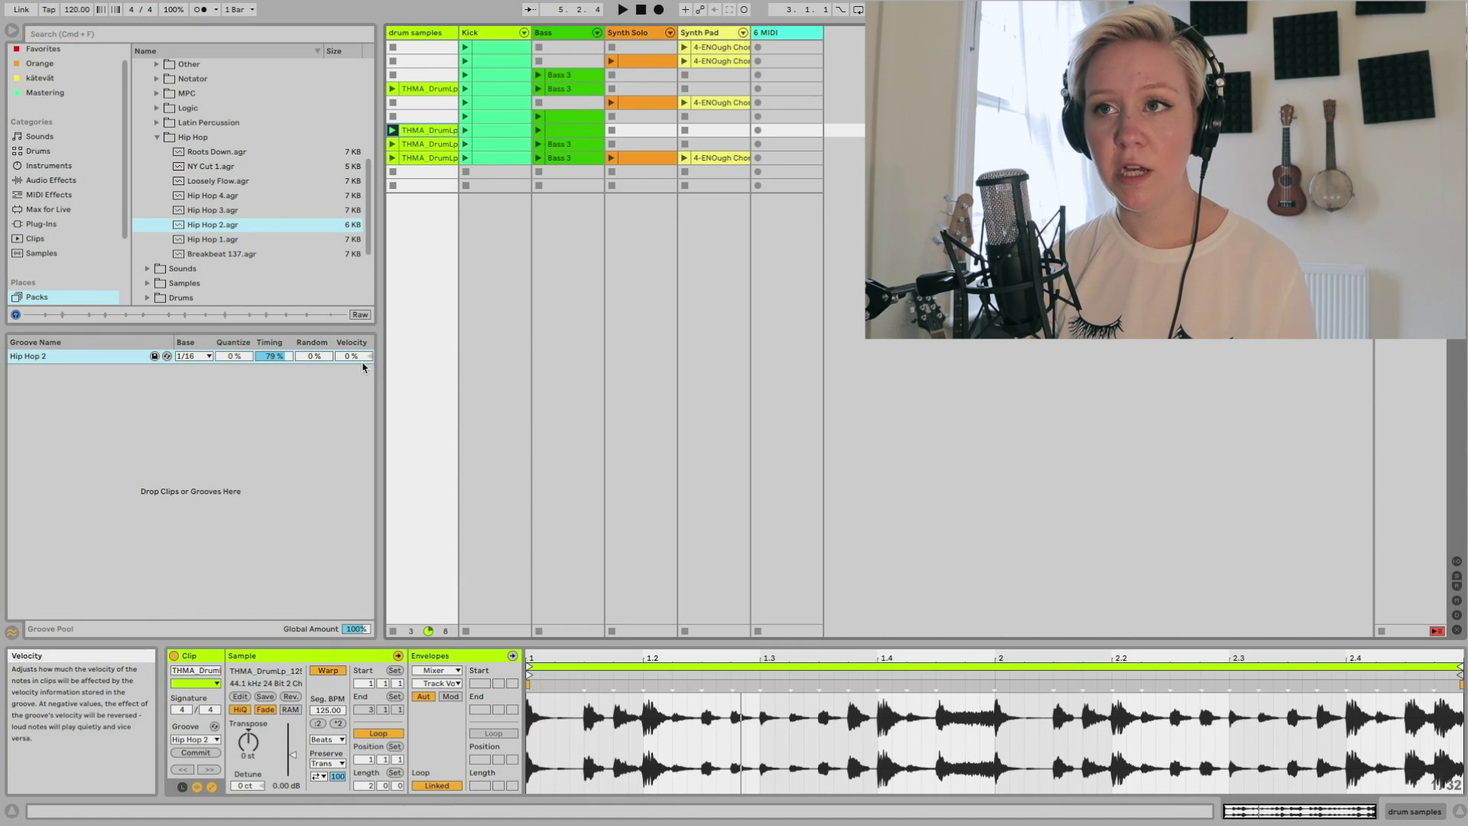
drag(353, 357, 352, 342)
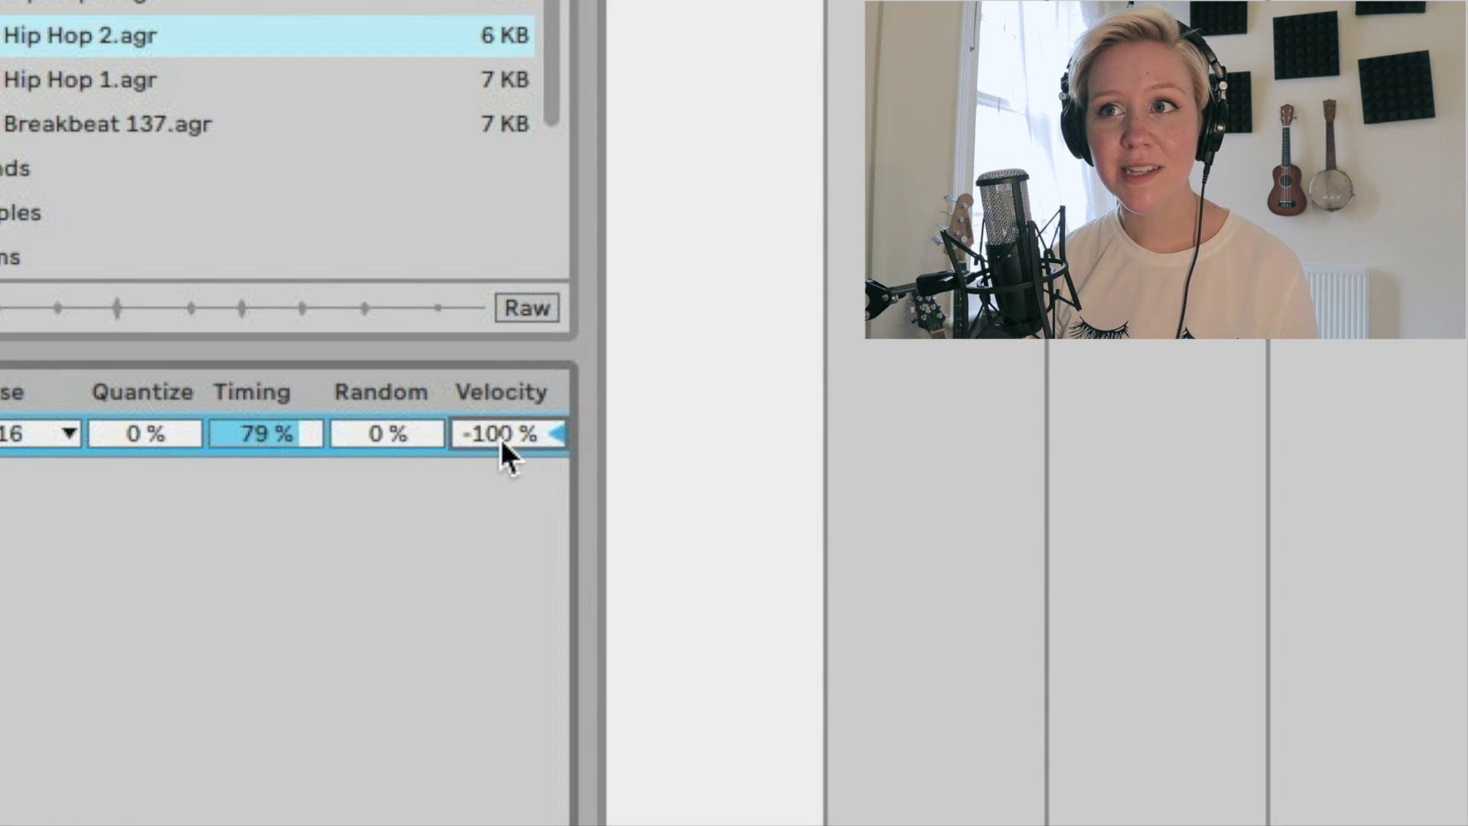
drag(483, 440, 483, 348)
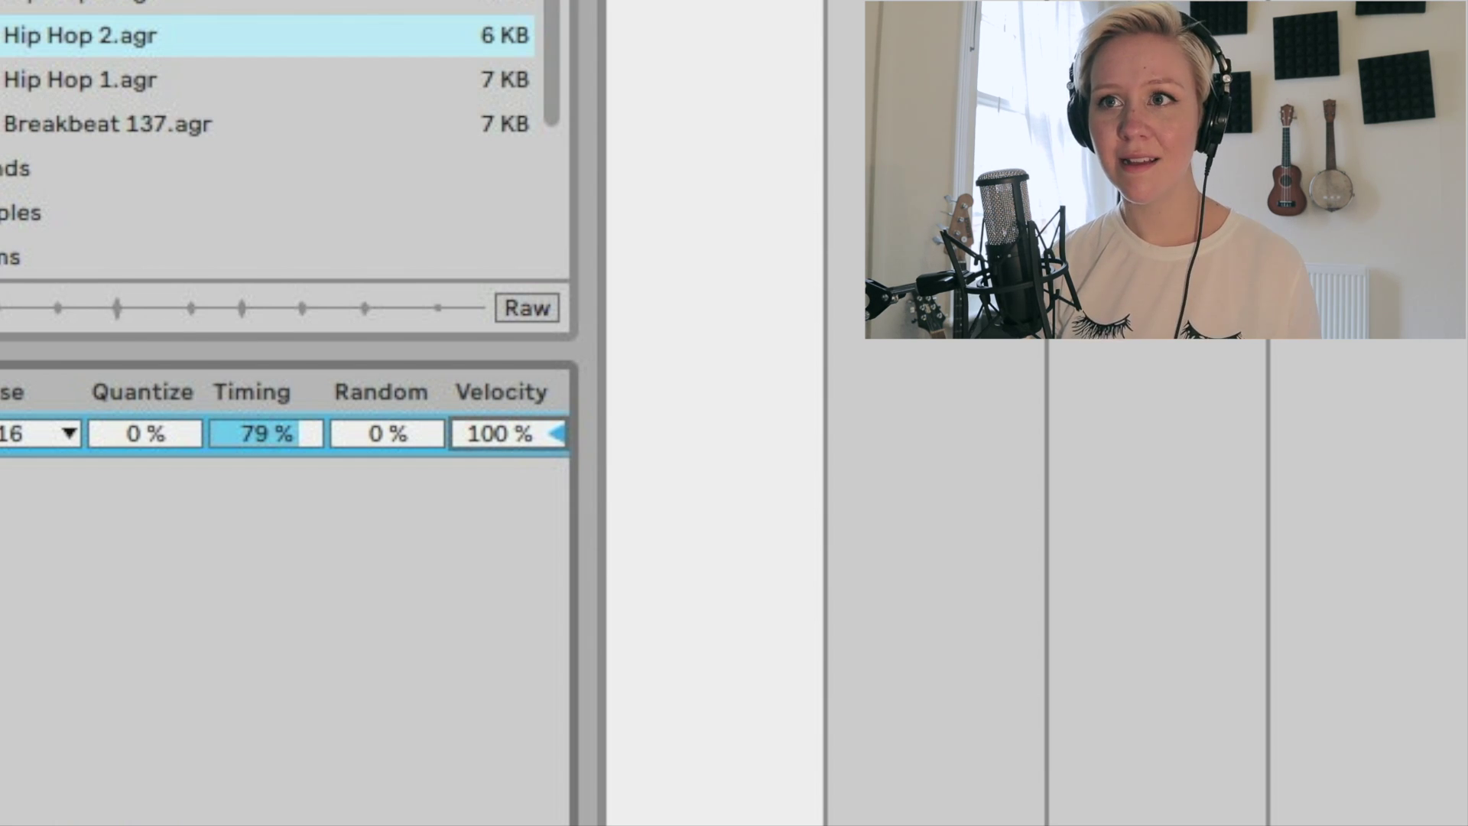
drag(498, 434, 482, 452)
key(Delete)
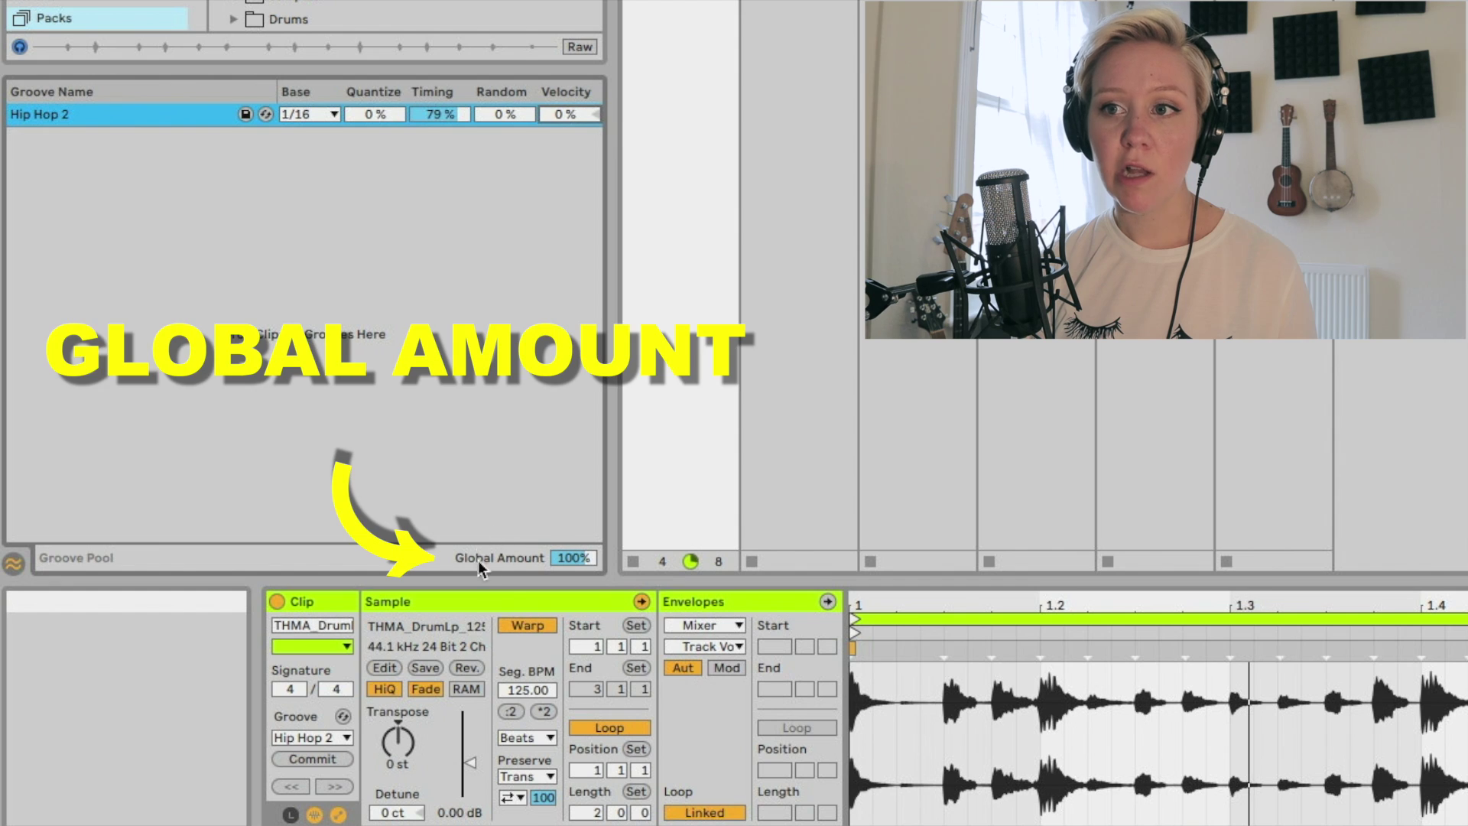
Set the Hip Hop 2 groove's Quantize to 39%, Random to 100% and Velocity to 100%
click(579, 563)
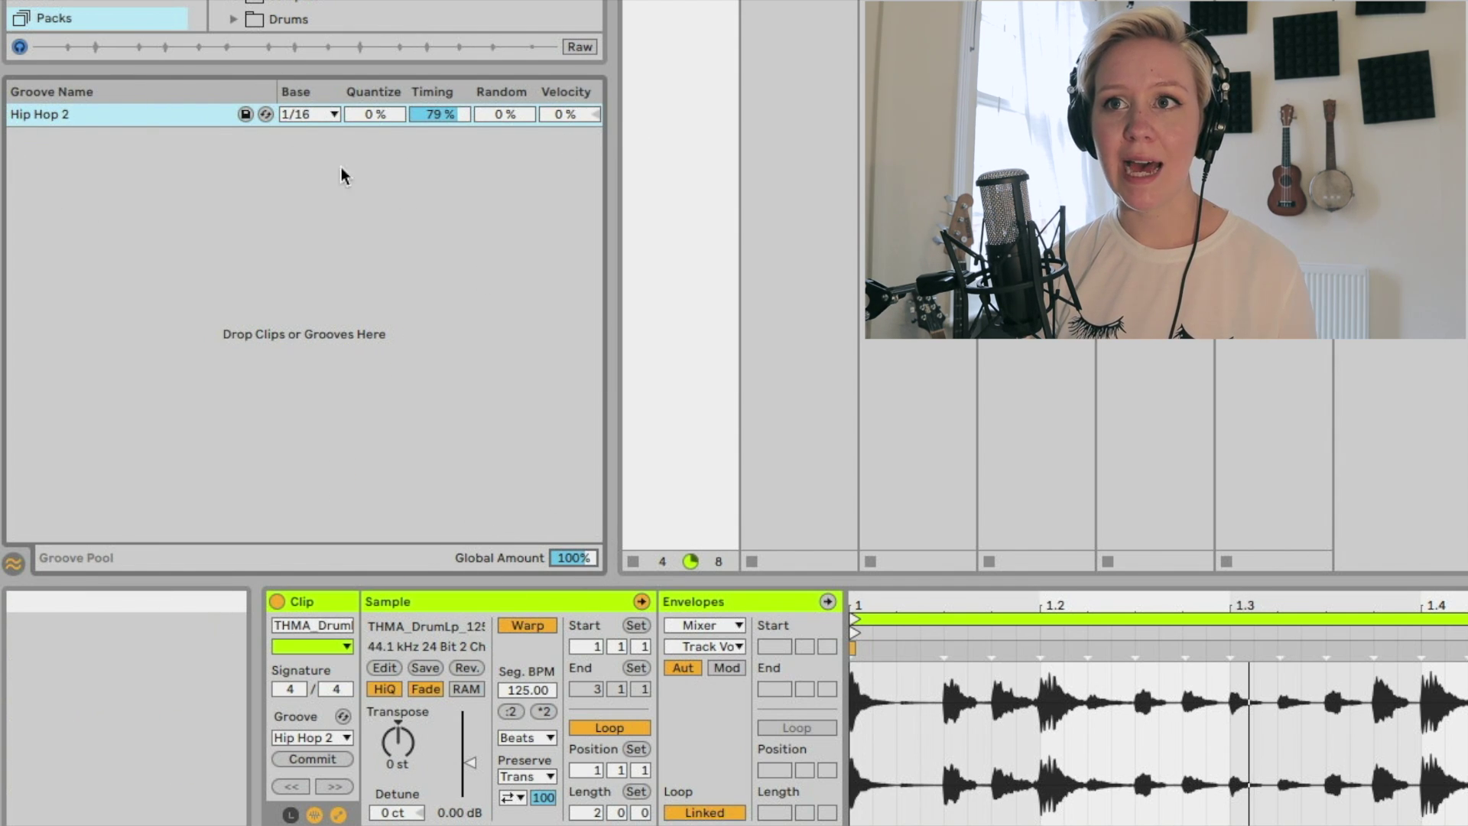
drag(360, 117, 361, 112)
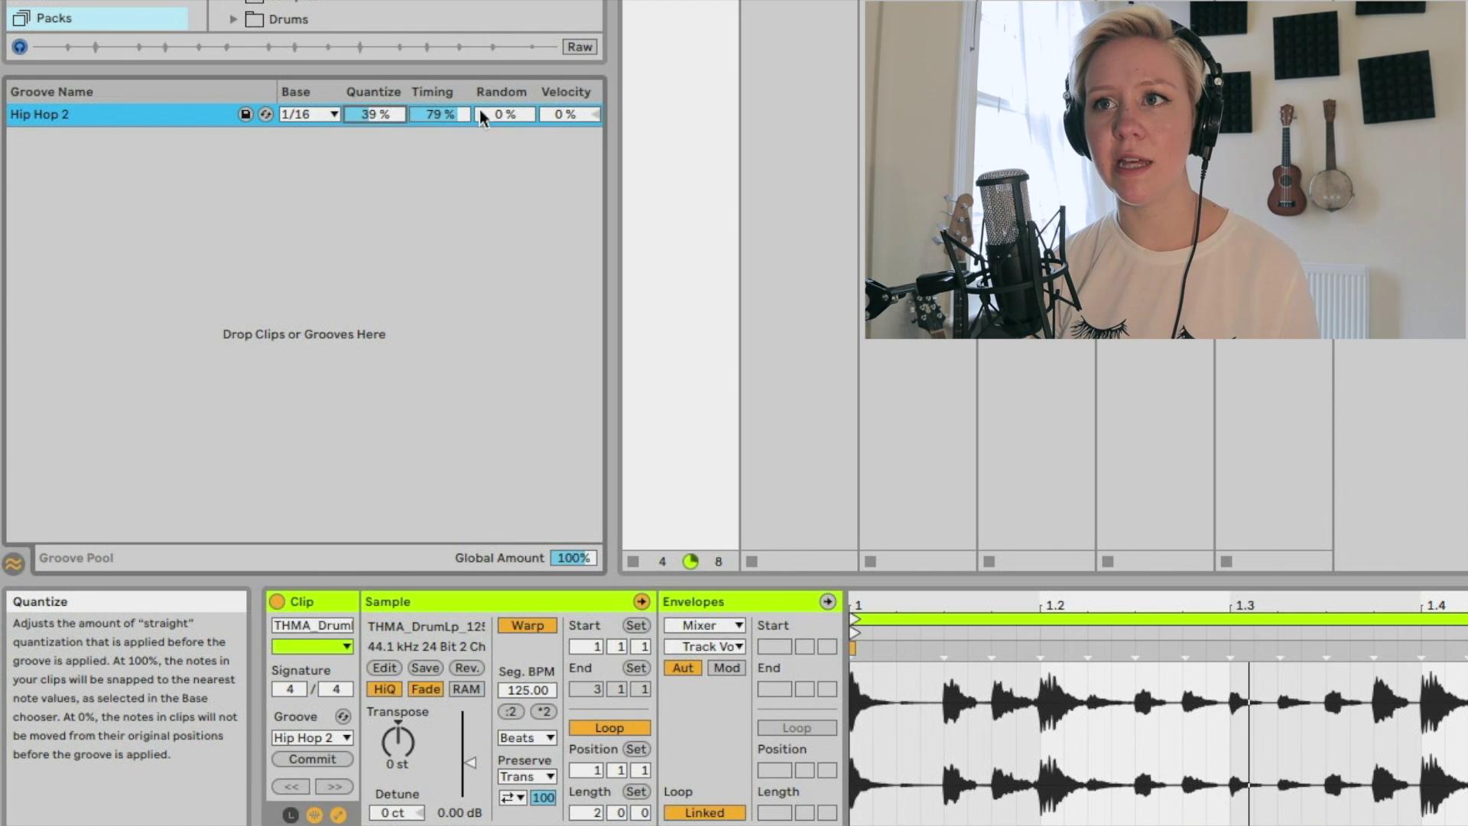
drag(482, 118, 482, 45)
drag(593, 118, 592, 76)
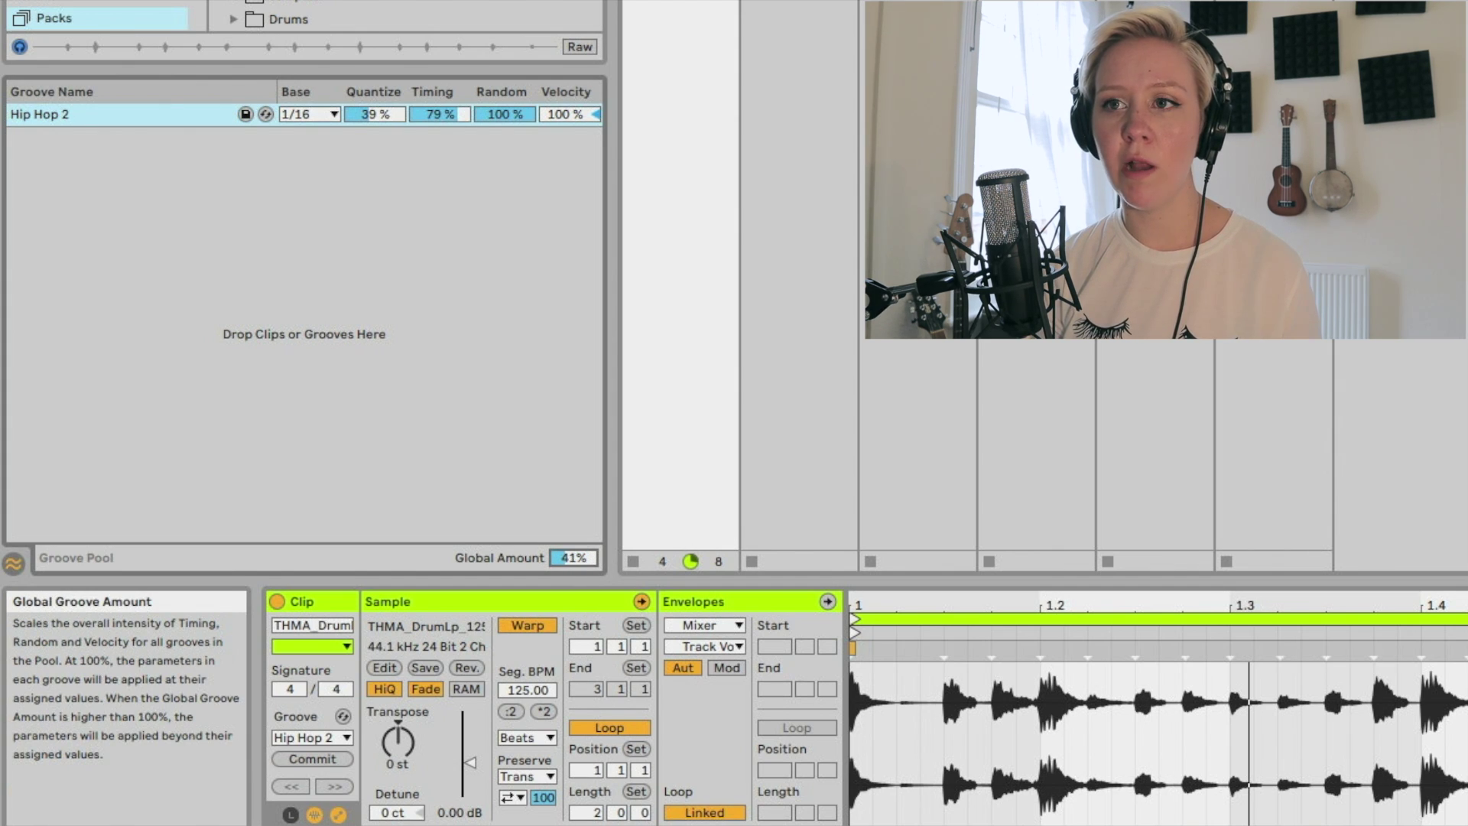
Lower the Groove Pool's Global Amount and raise it to 130%
drag(582, 557, 581, 566)
drag(601, 708, 601, 688)
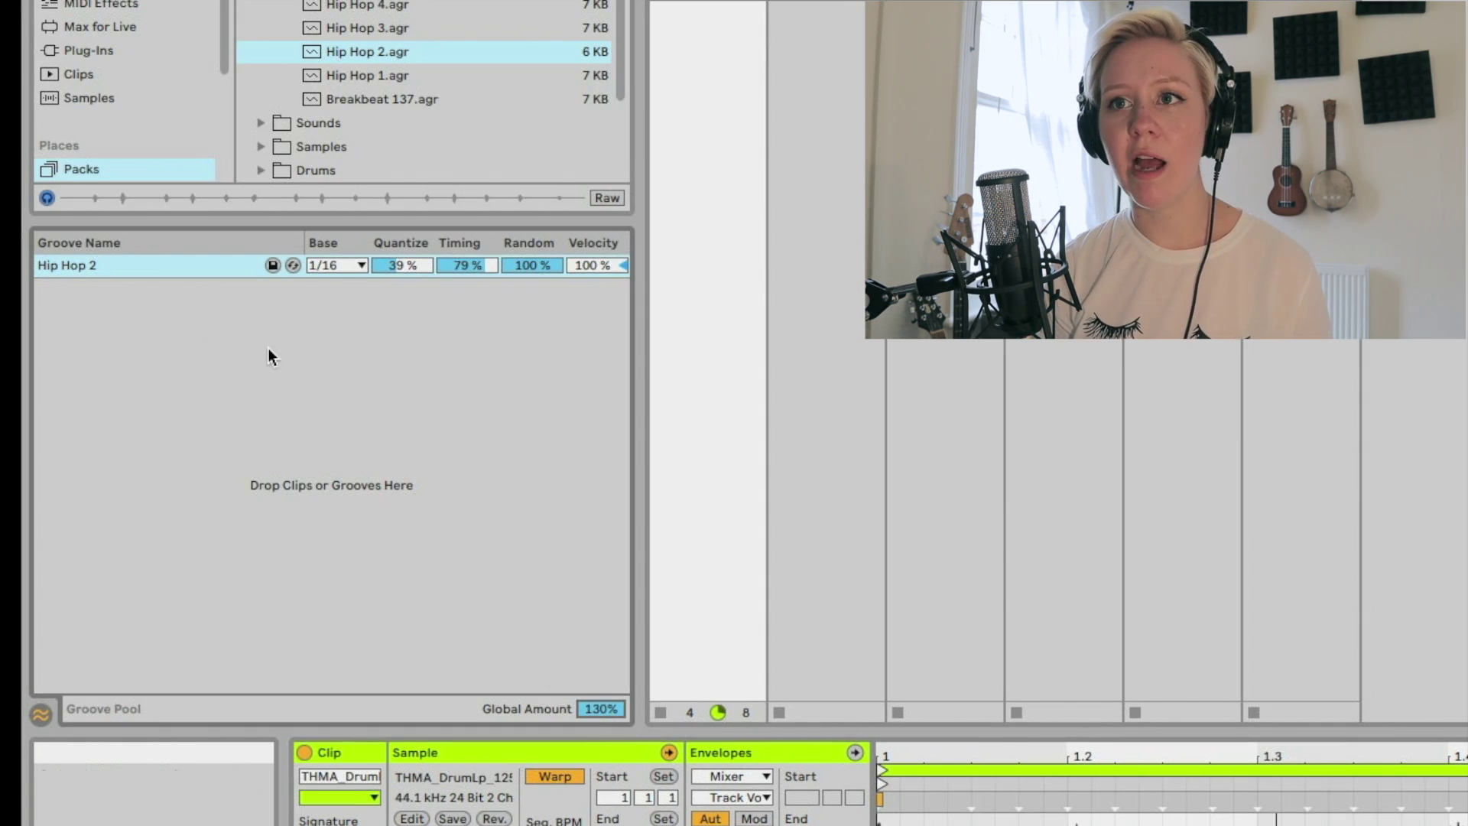
drag(403, 265, 462, 329)
drag(528, 255, 529, 298)
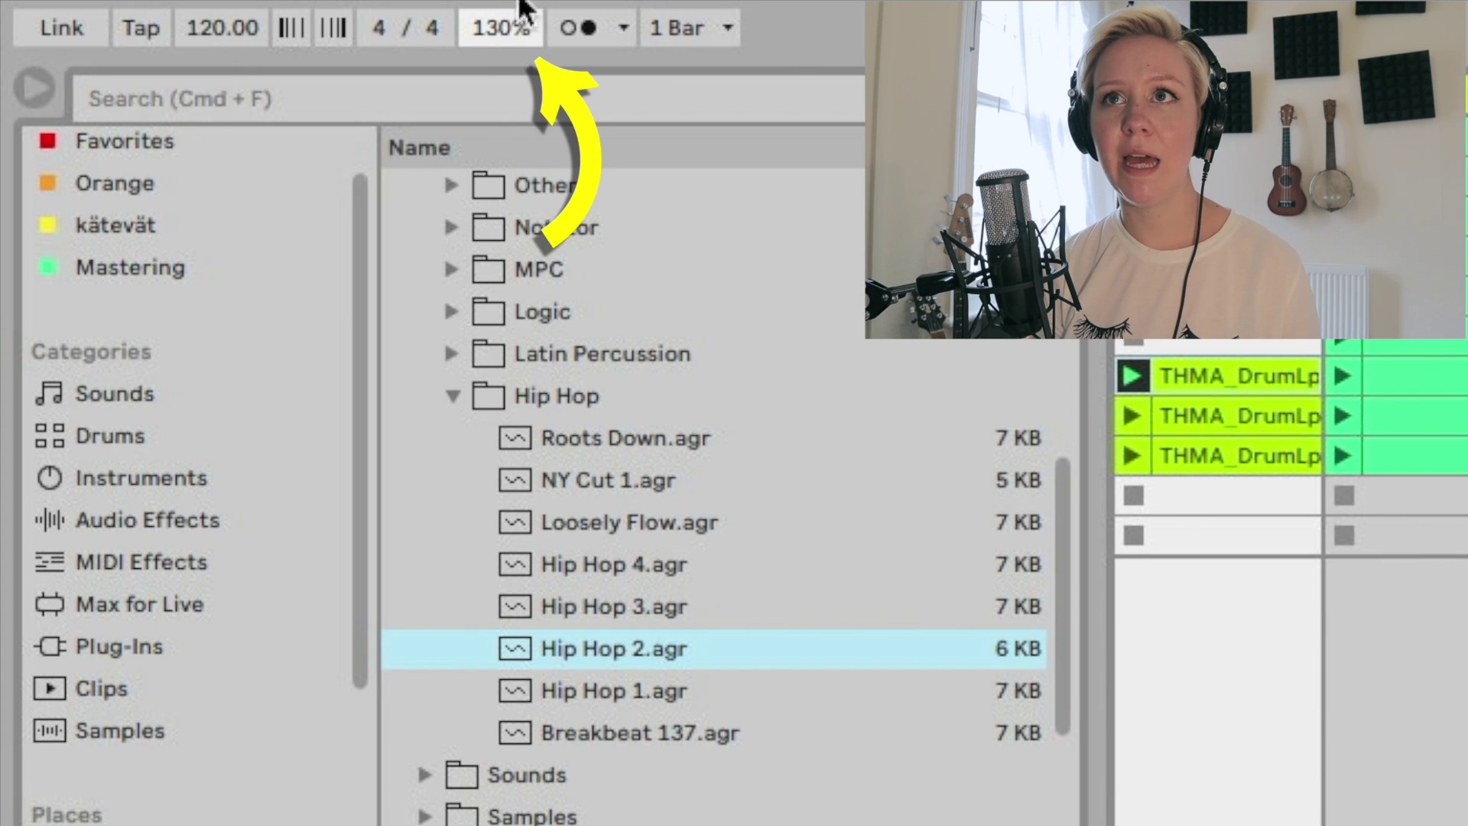
Lower the Global Amount to about 95%, and hide and show the Groove Pool
drag(518, 23, 482, 46)
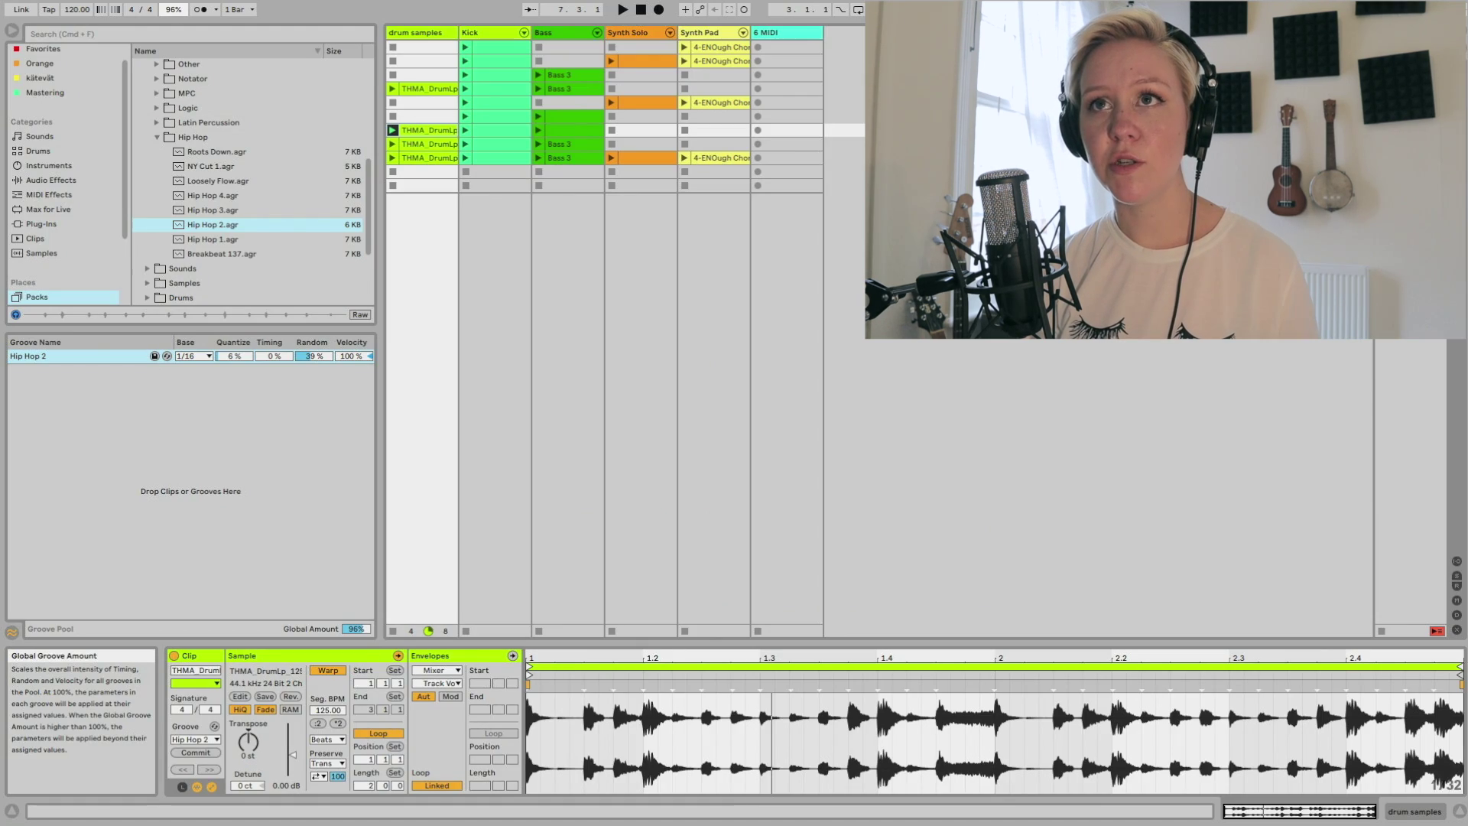
double_click(11, 639)
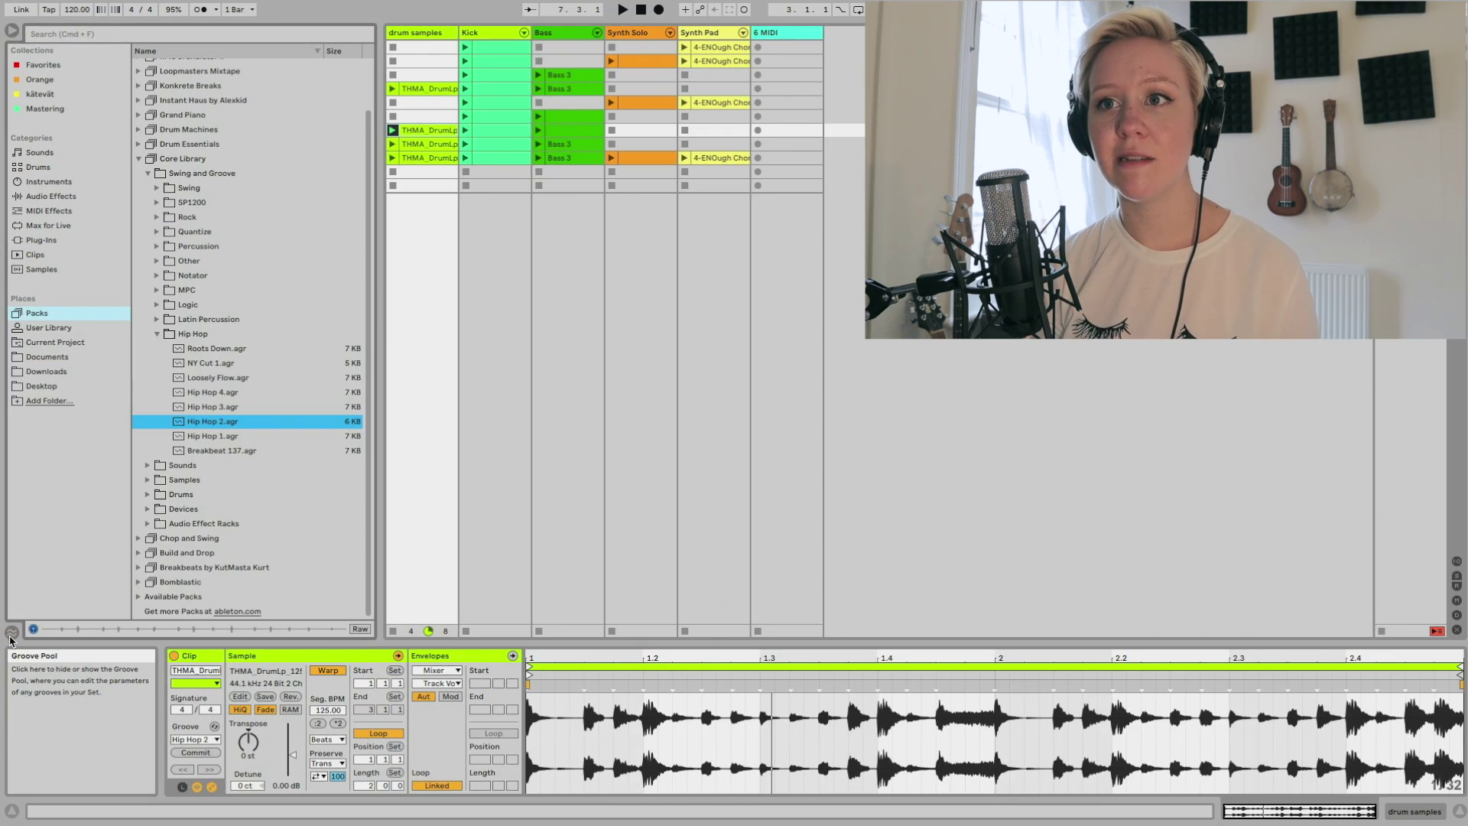
click(11, 639)
click(11, 639)
click(13, 632)
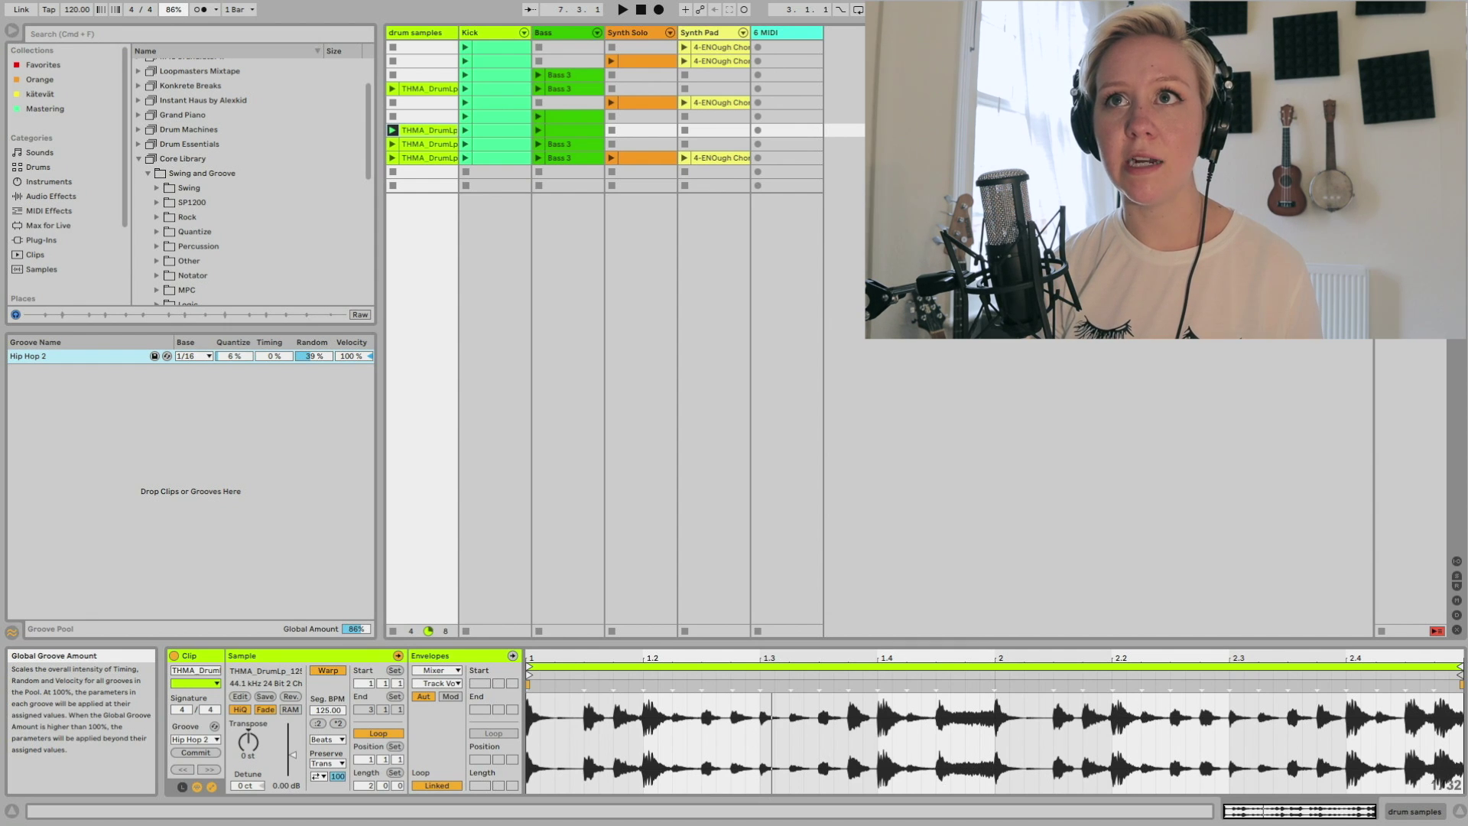
Vary the Global Amount down to 66% and reset it to 100%
drag(173, 9, 174, 34)
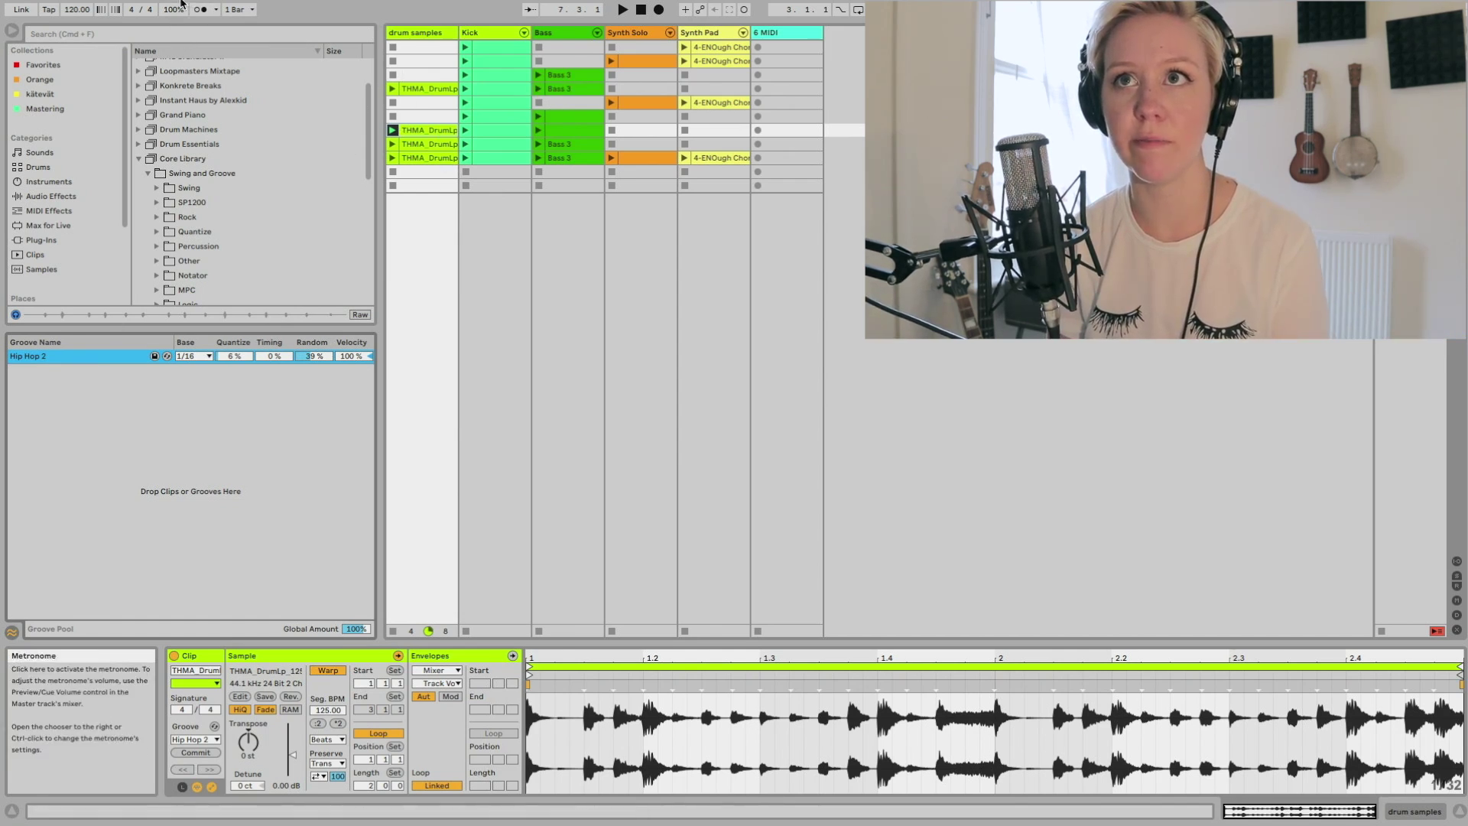
drag(169, 15, 237, 414)
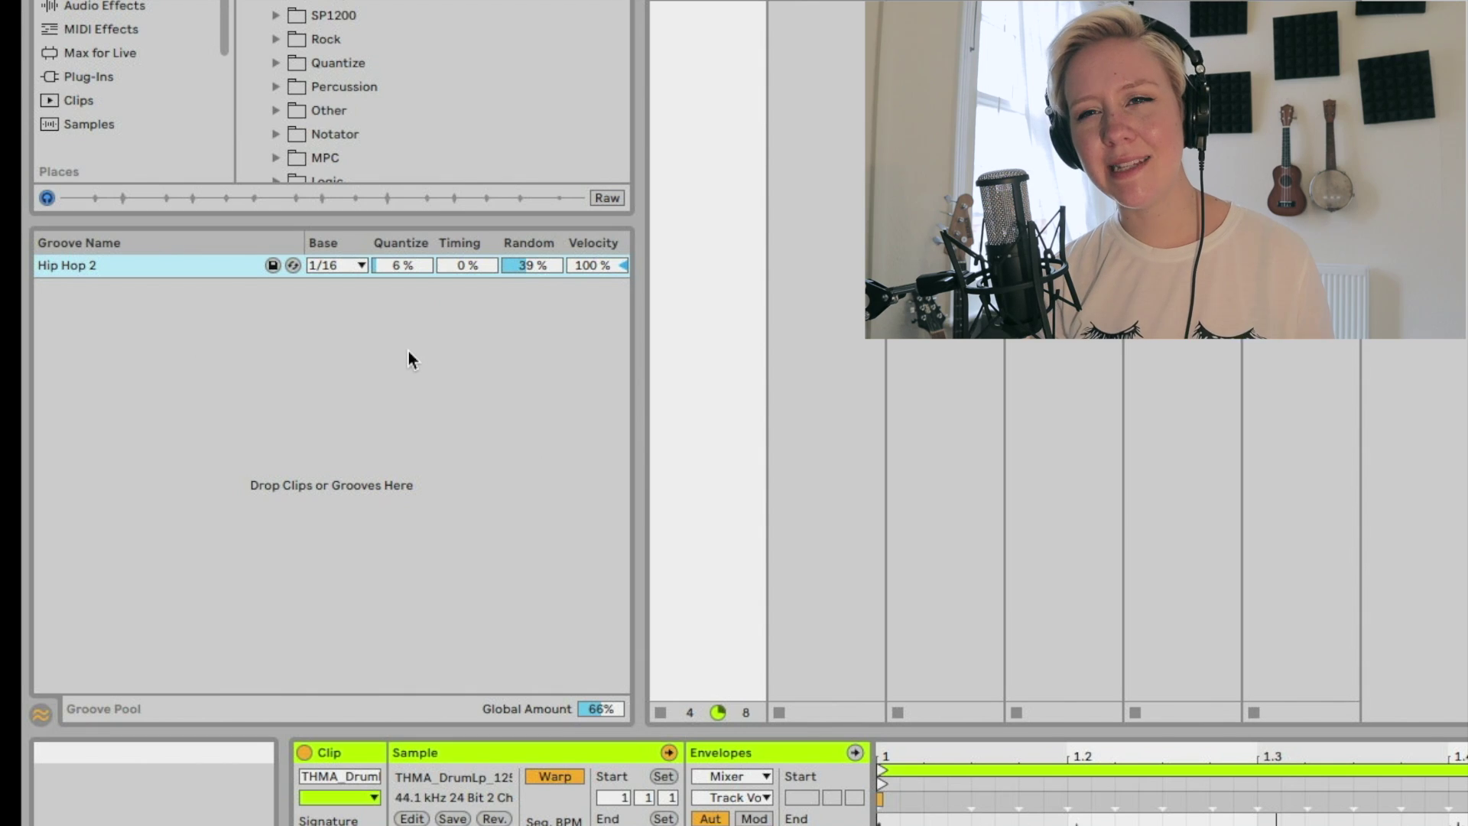
click(601, 709)
key(Delete)
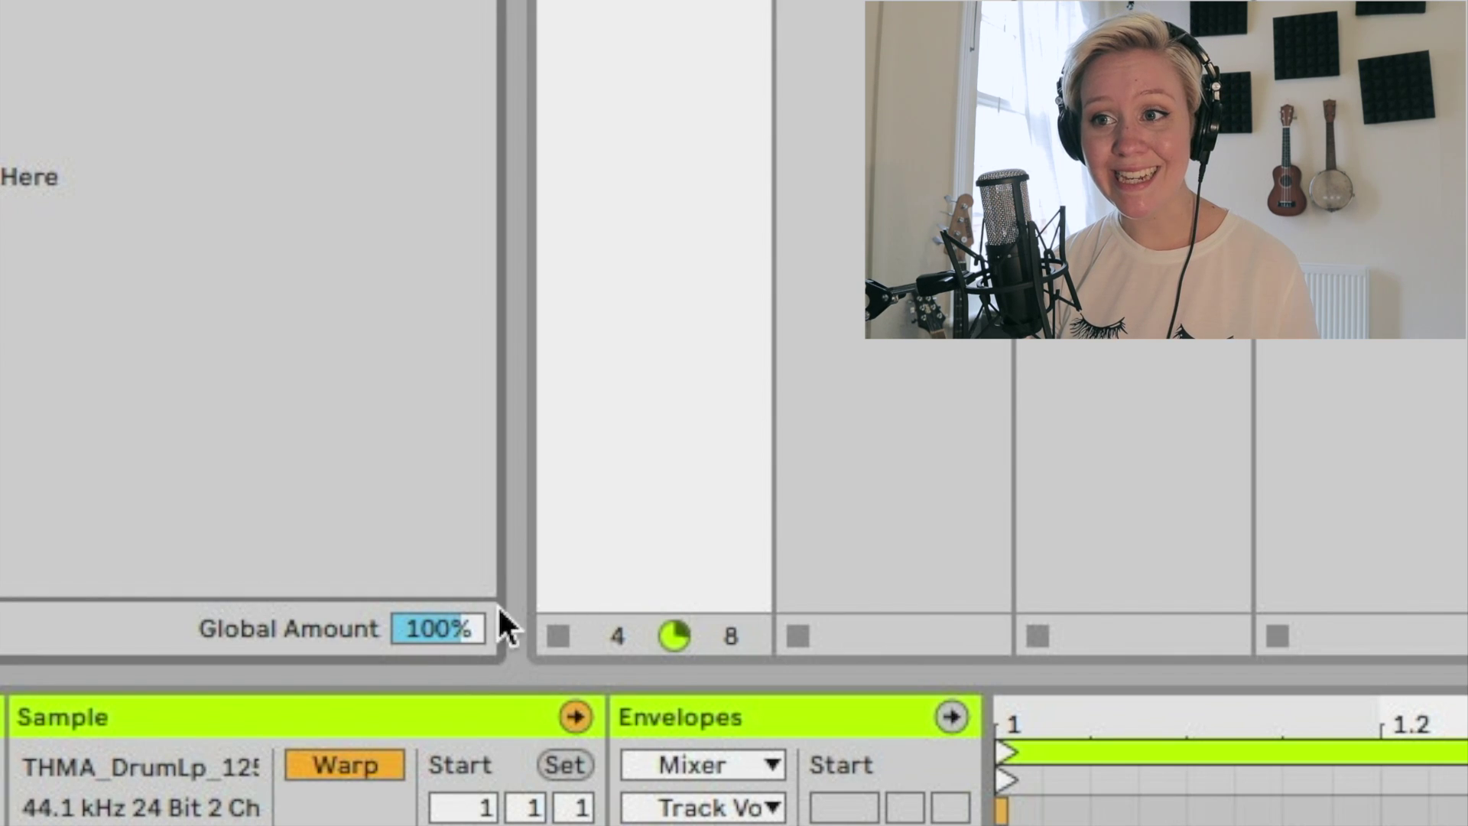
drag(439, 629, 443, 631)
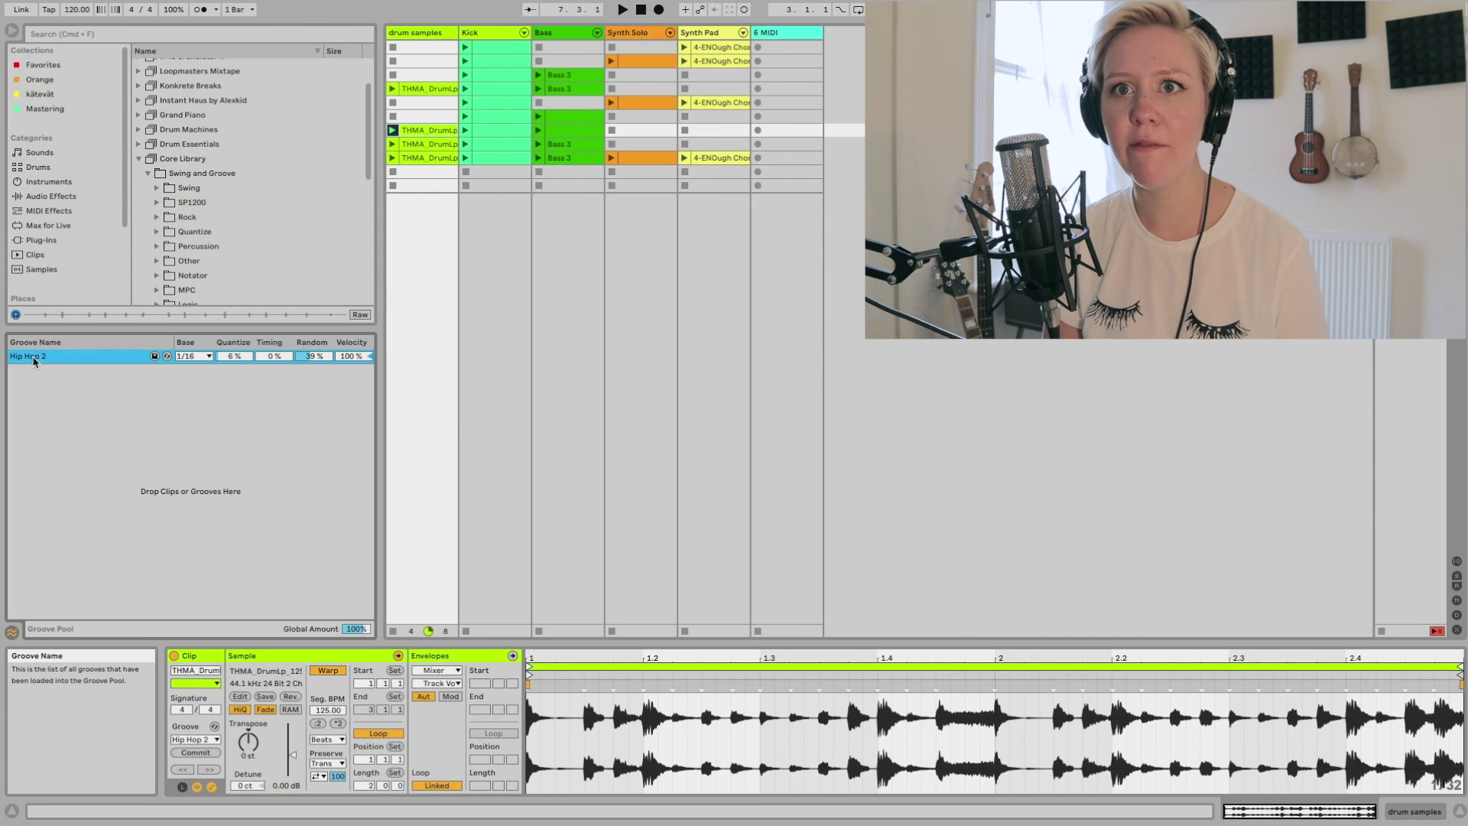
Create a MIDI clip from the Hip Hop 2 groove on a new track in the Verse 2 scene and enlarge the note editor
drag(34, 361, 848, 101)
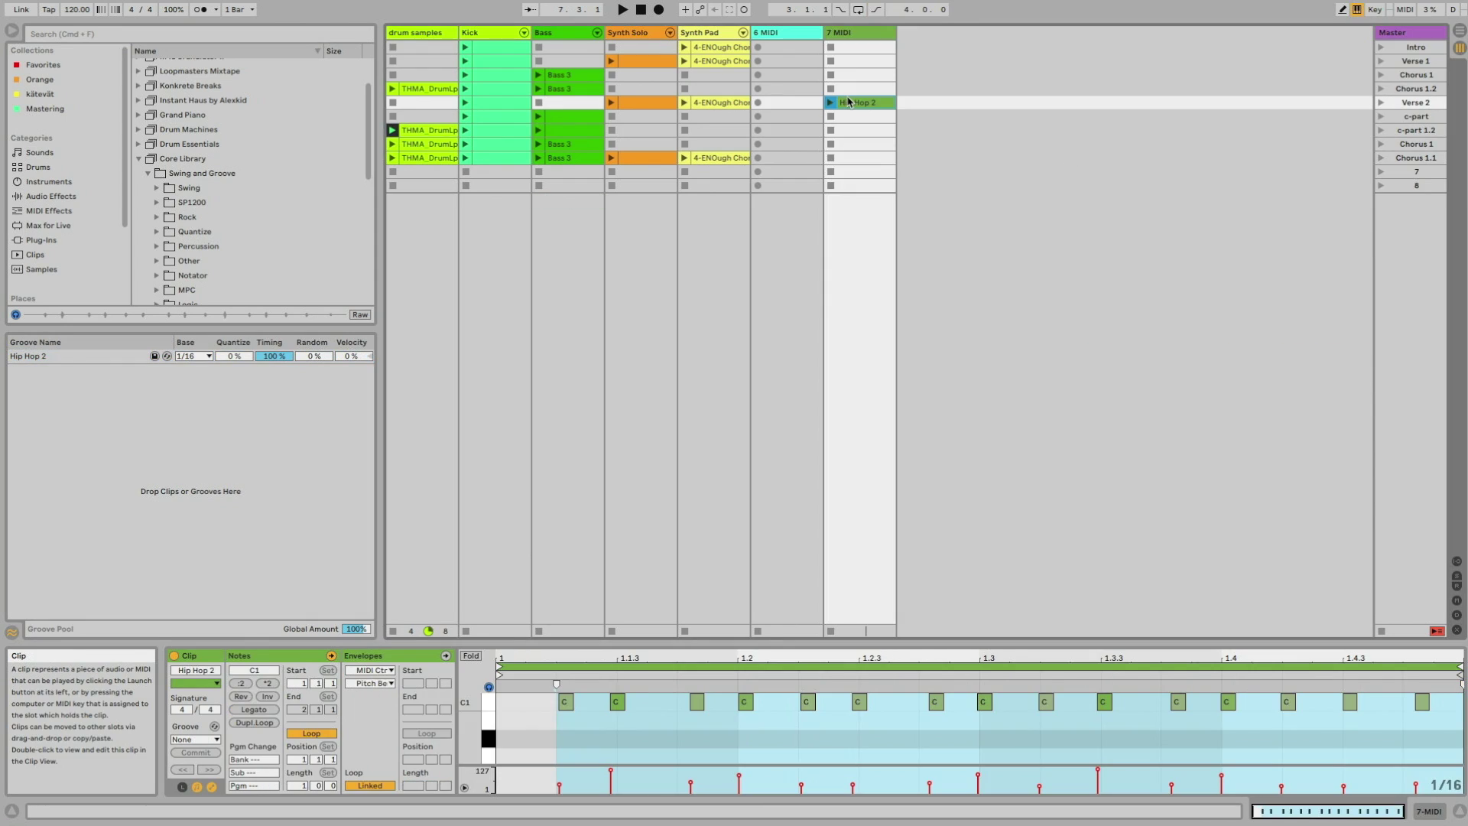
drag(865, 645, 864, 380)
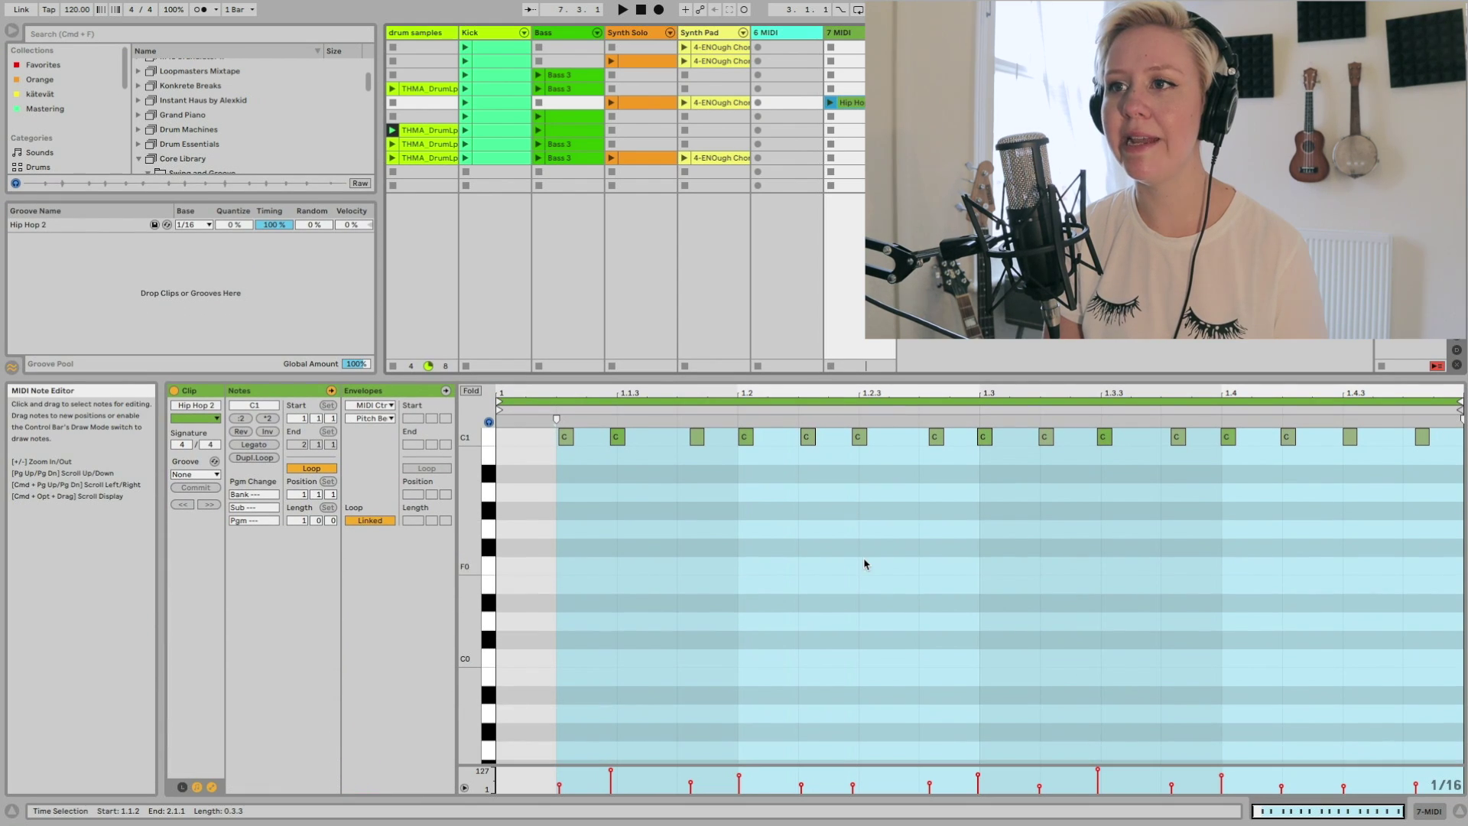
scroll(865, 564, up, 5)
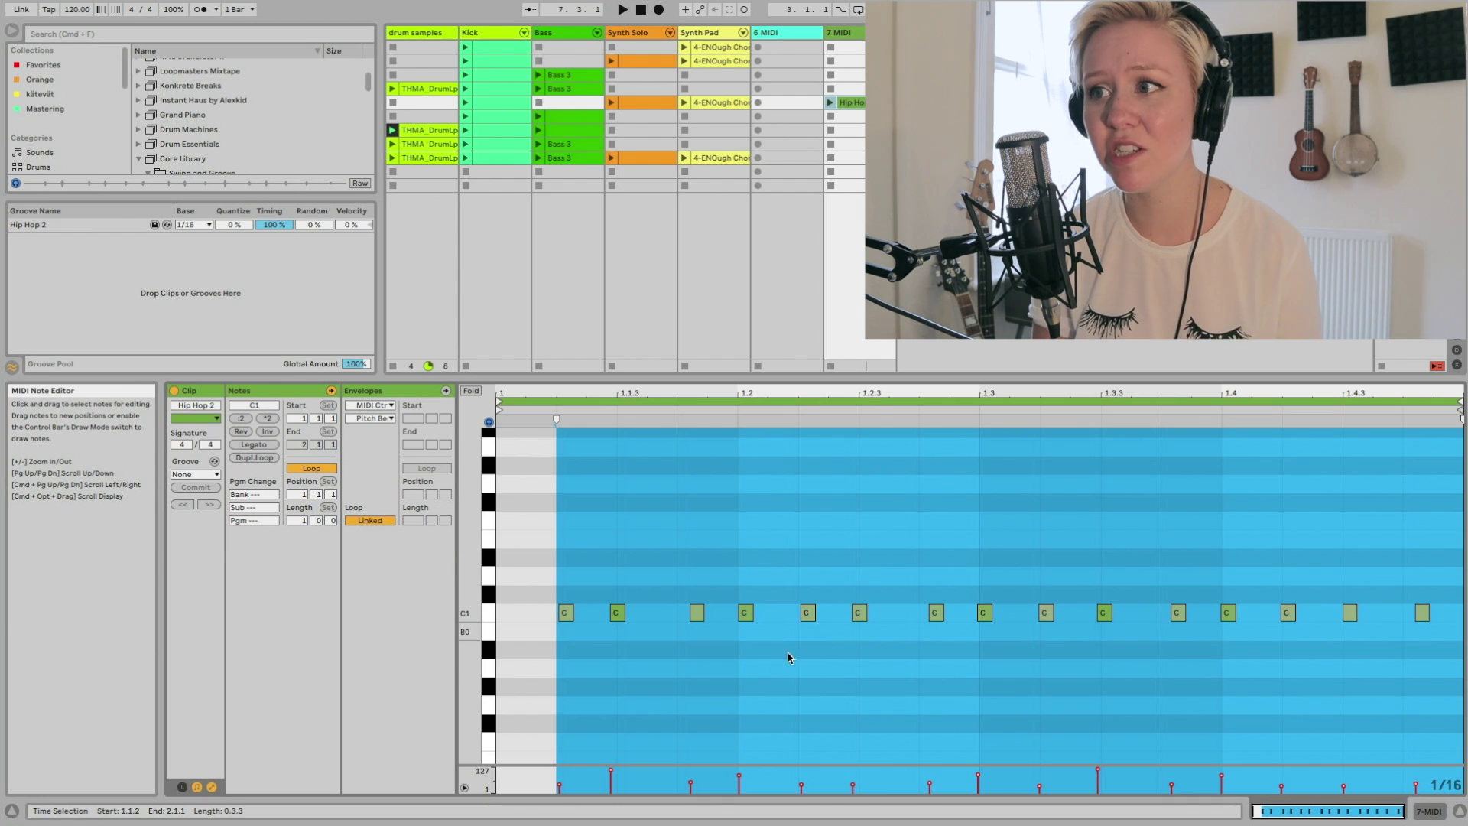
Move the Hip Hop 2 clip's C1 notes along the timeline, starting with the first note on beat 1, to reshape its rhythm
drag(566, 621, 517, 622)
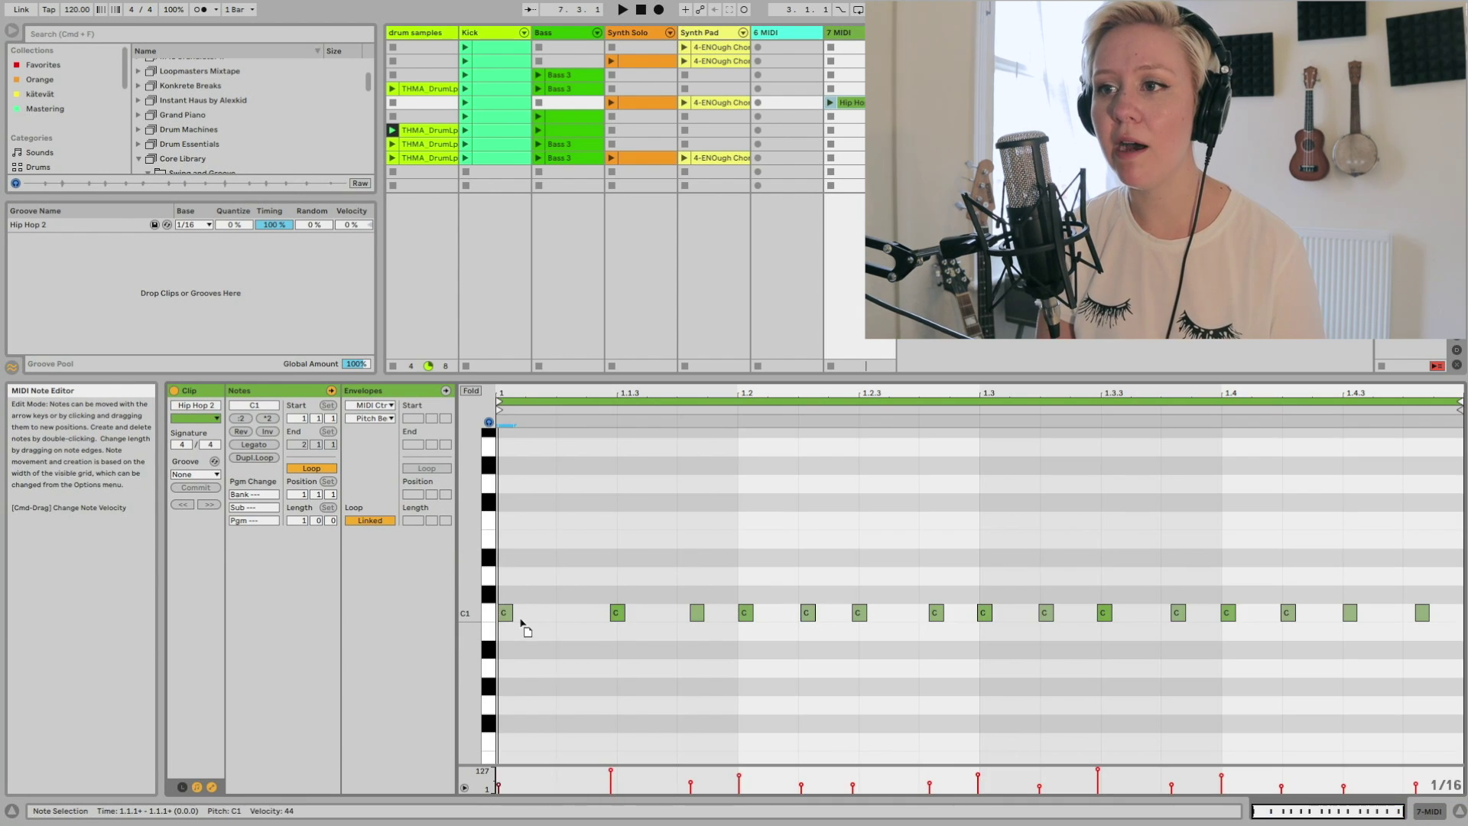
mouse_move(617, 615)
mouse_down()
mouse_move(566, 620)
mouse_move(597, 618)
mouse_up()
drag(697, 620, 636, 619)
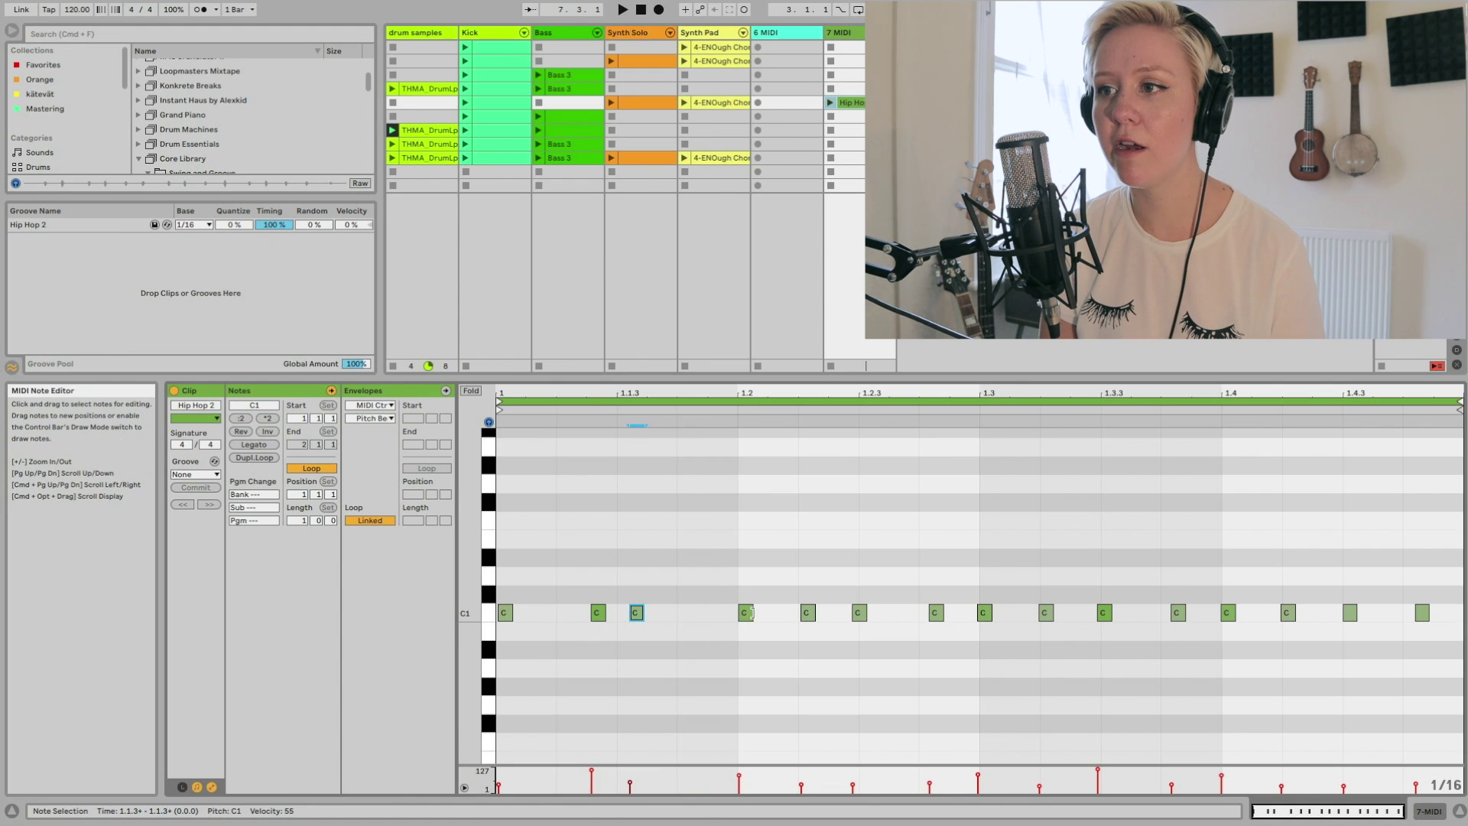
drag(753, 613, 739, 613)
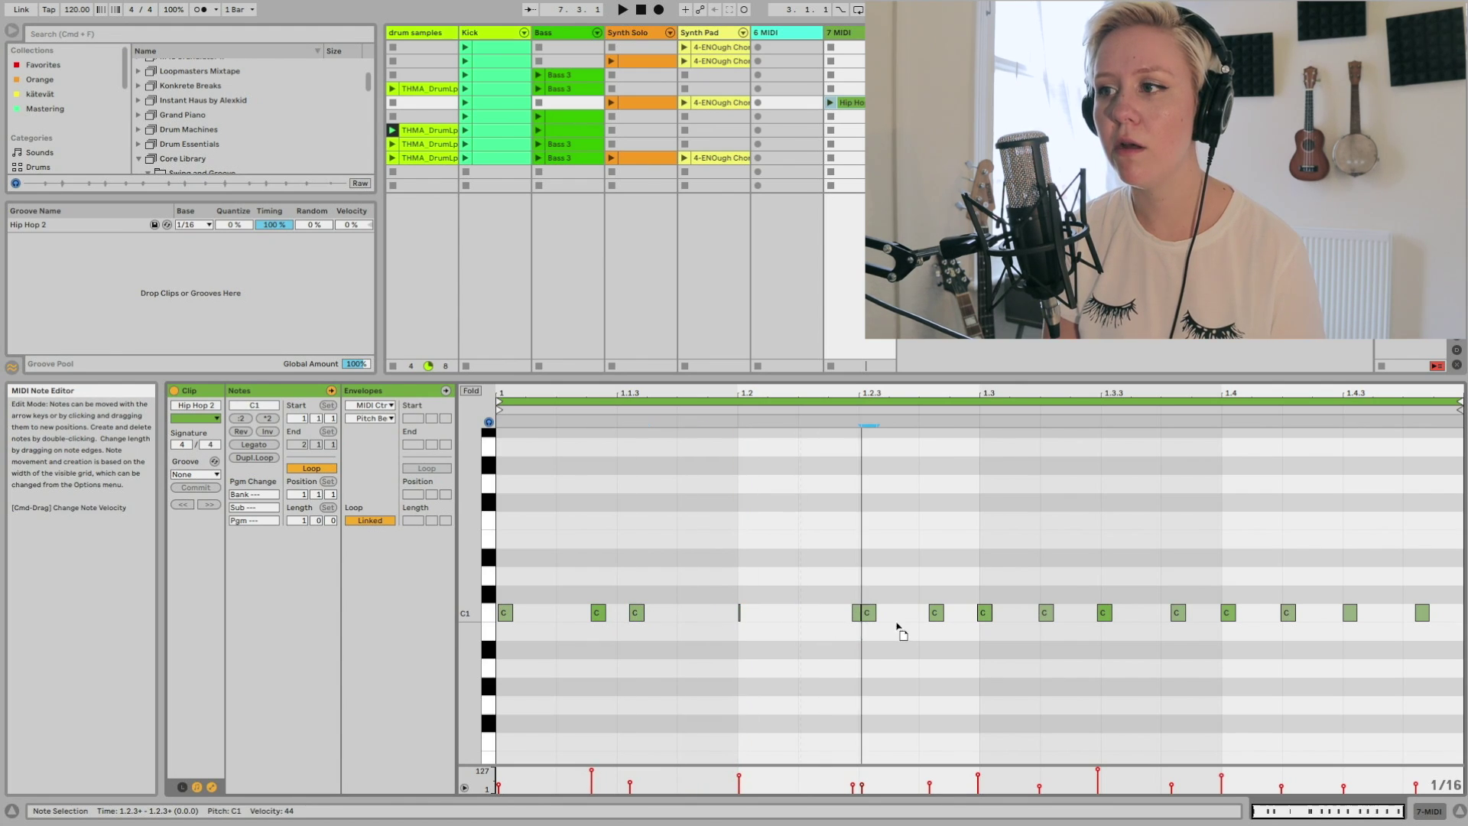
Add the edited Hip Hop 2 MIDI clip to the Groove Pool as a groove and apply it to the Chorus 1 drum sample clip
click(861, 106)
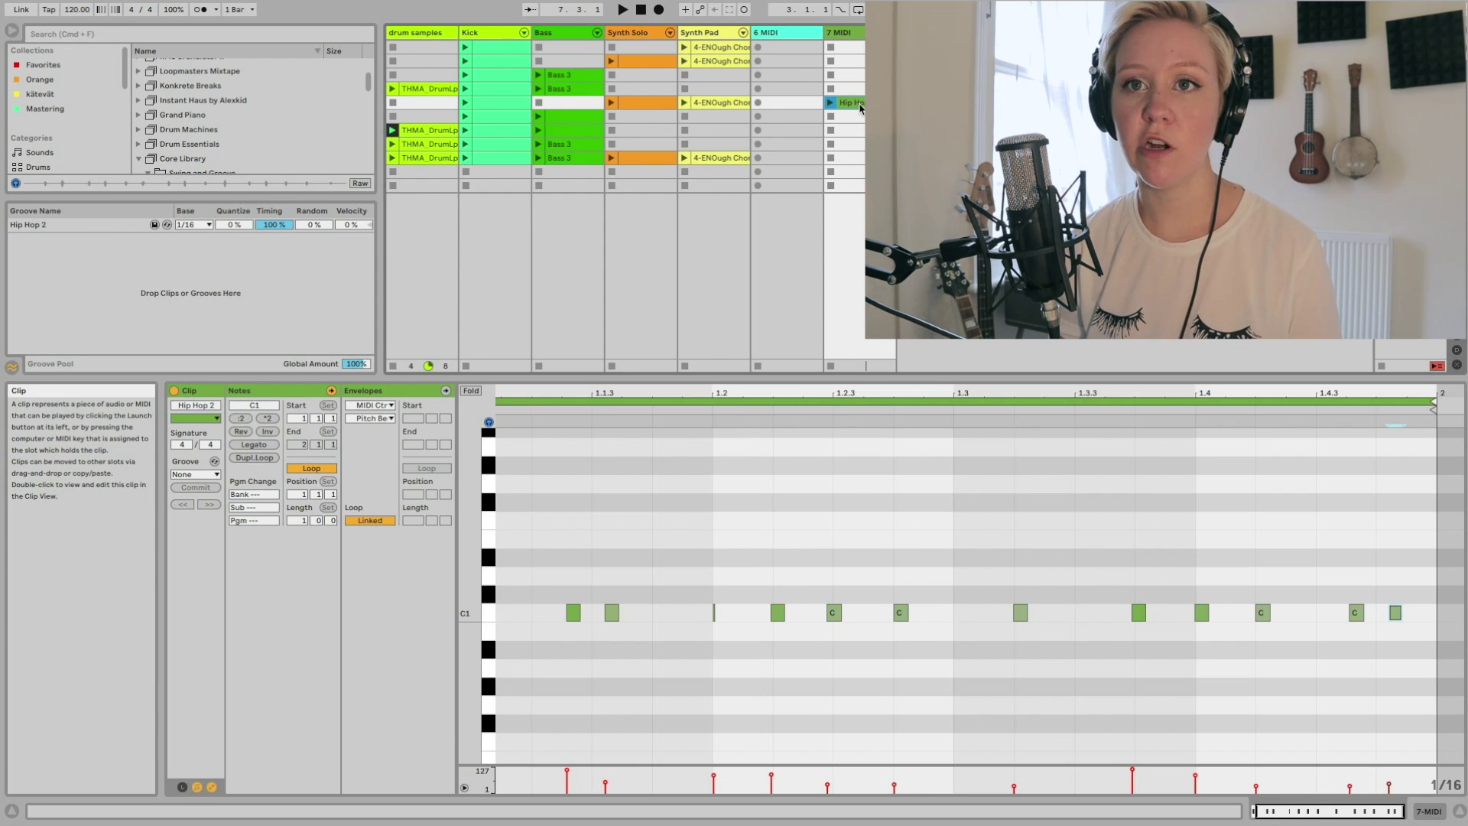
drag(862, 106, 245, 275)
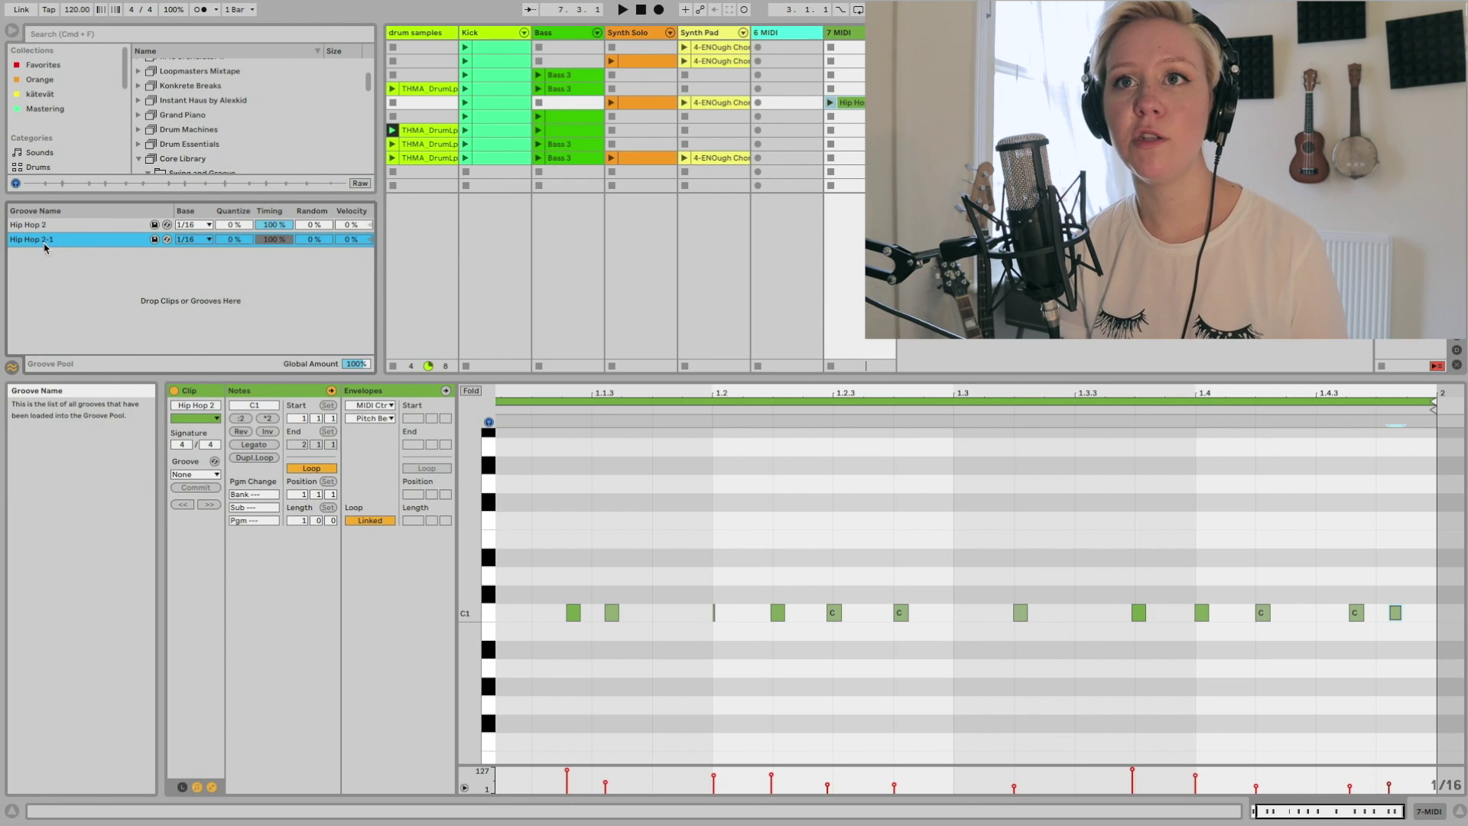
click(410, 145)
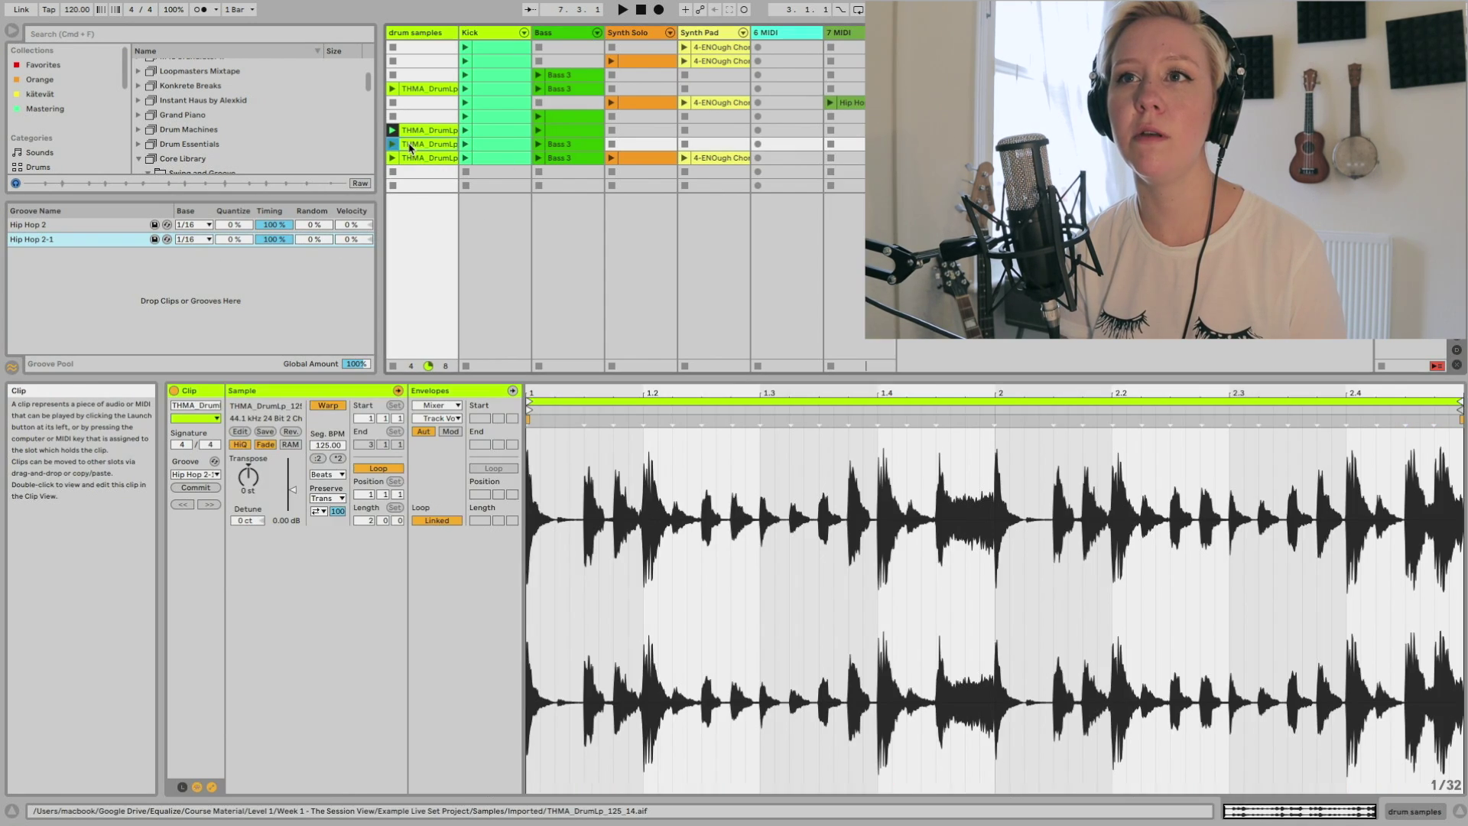
Set the Hip Hop 2-1 groove's Base to 1/4 and Quantize to 58%
click(195, 239)
click(184, 250)
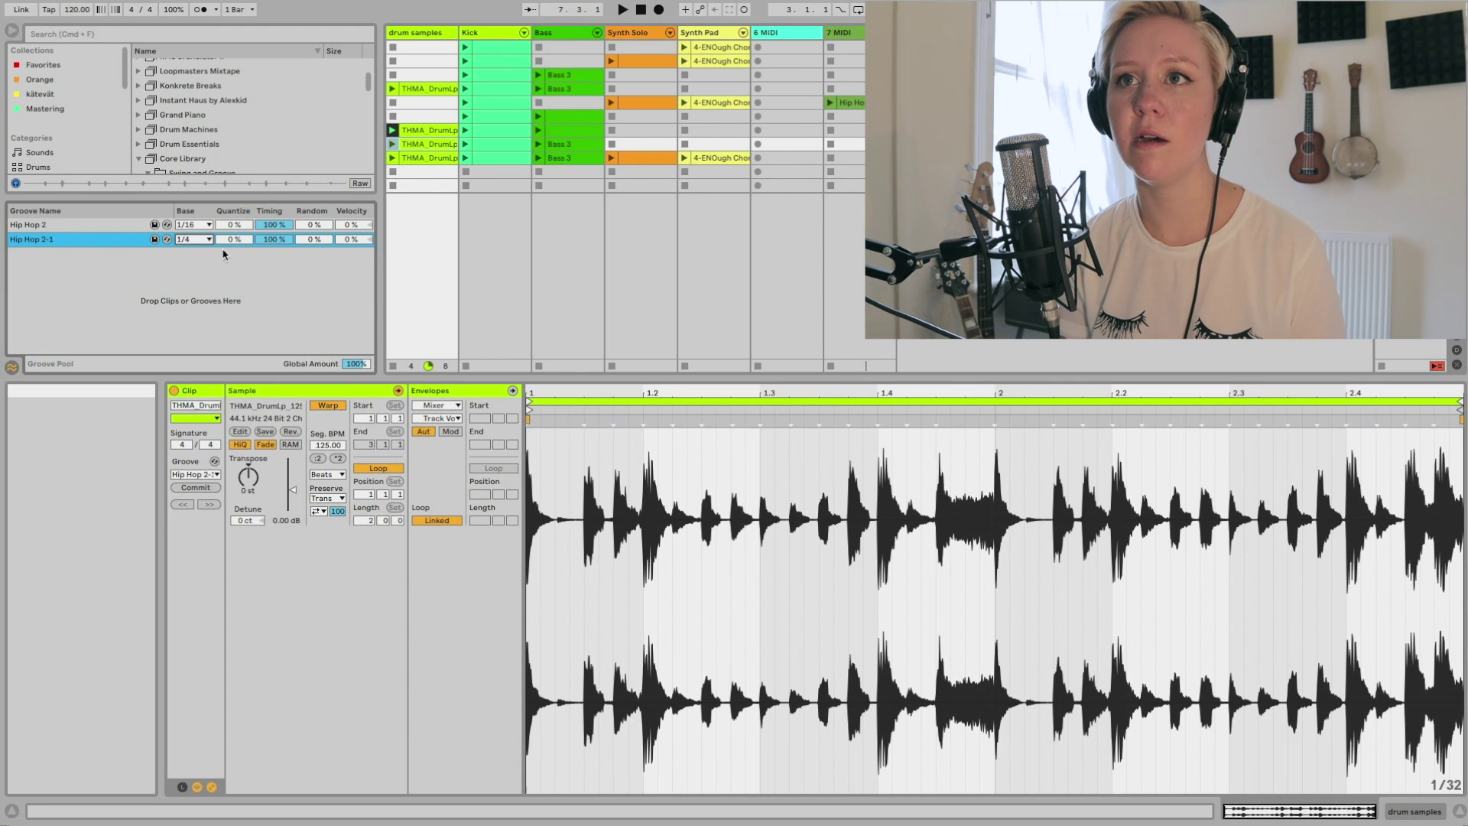
key(Up)
click(234, 240)
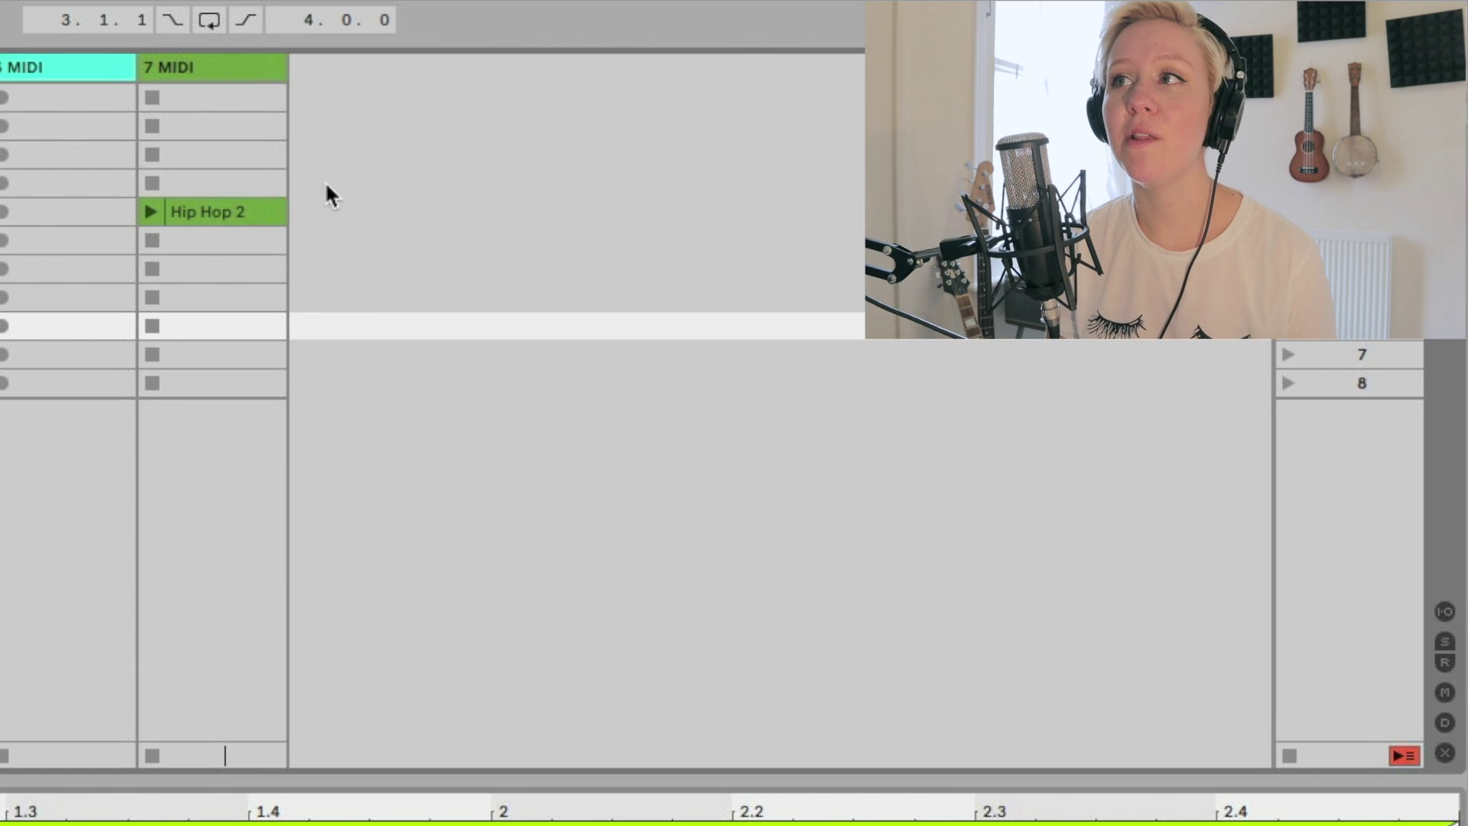
Extract the groove from the Hip Hop 2 MIDI clip on the 7 MIDI track
click(868, 101)
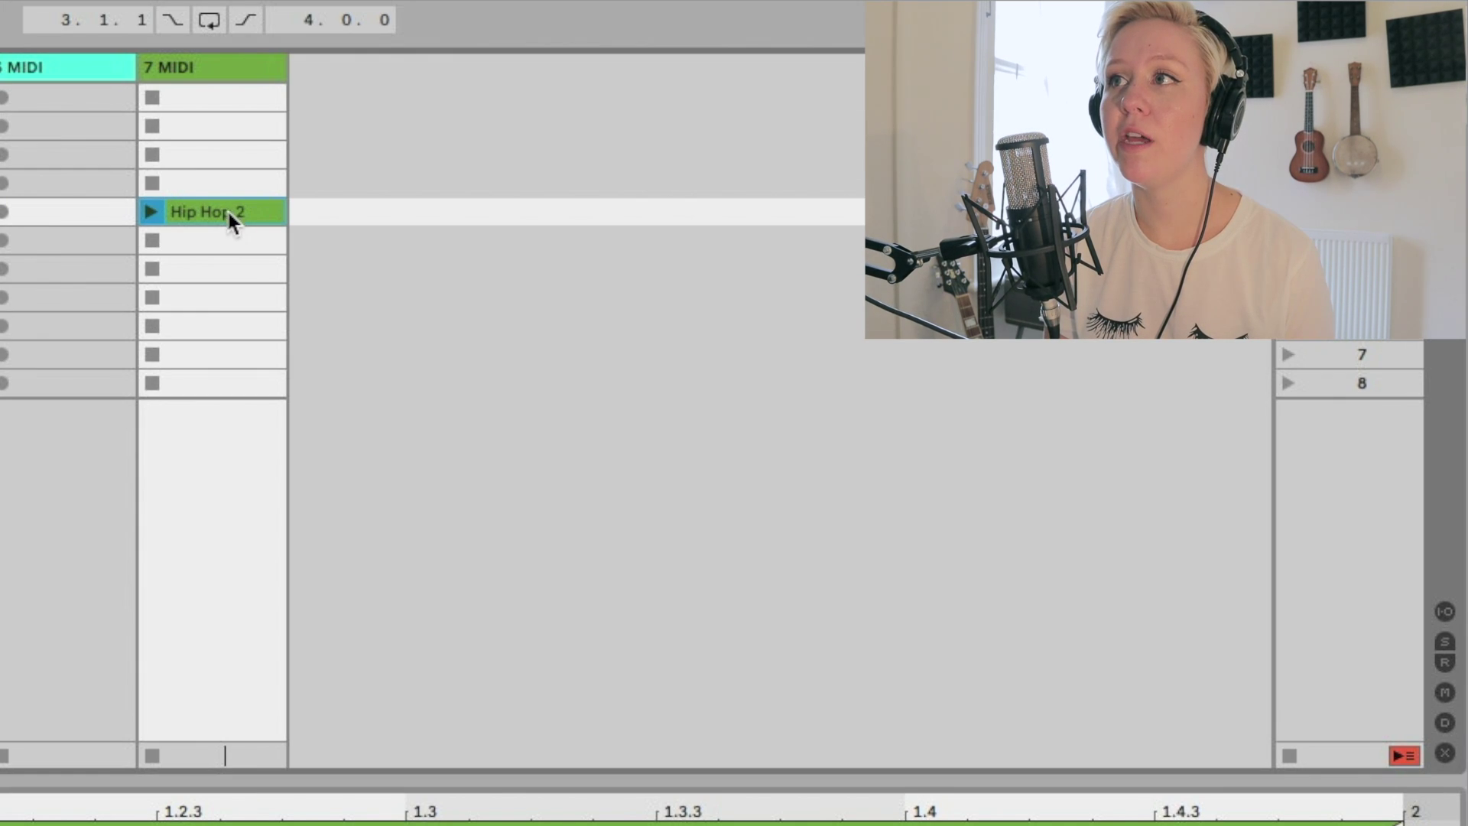
right_click(205, 210)
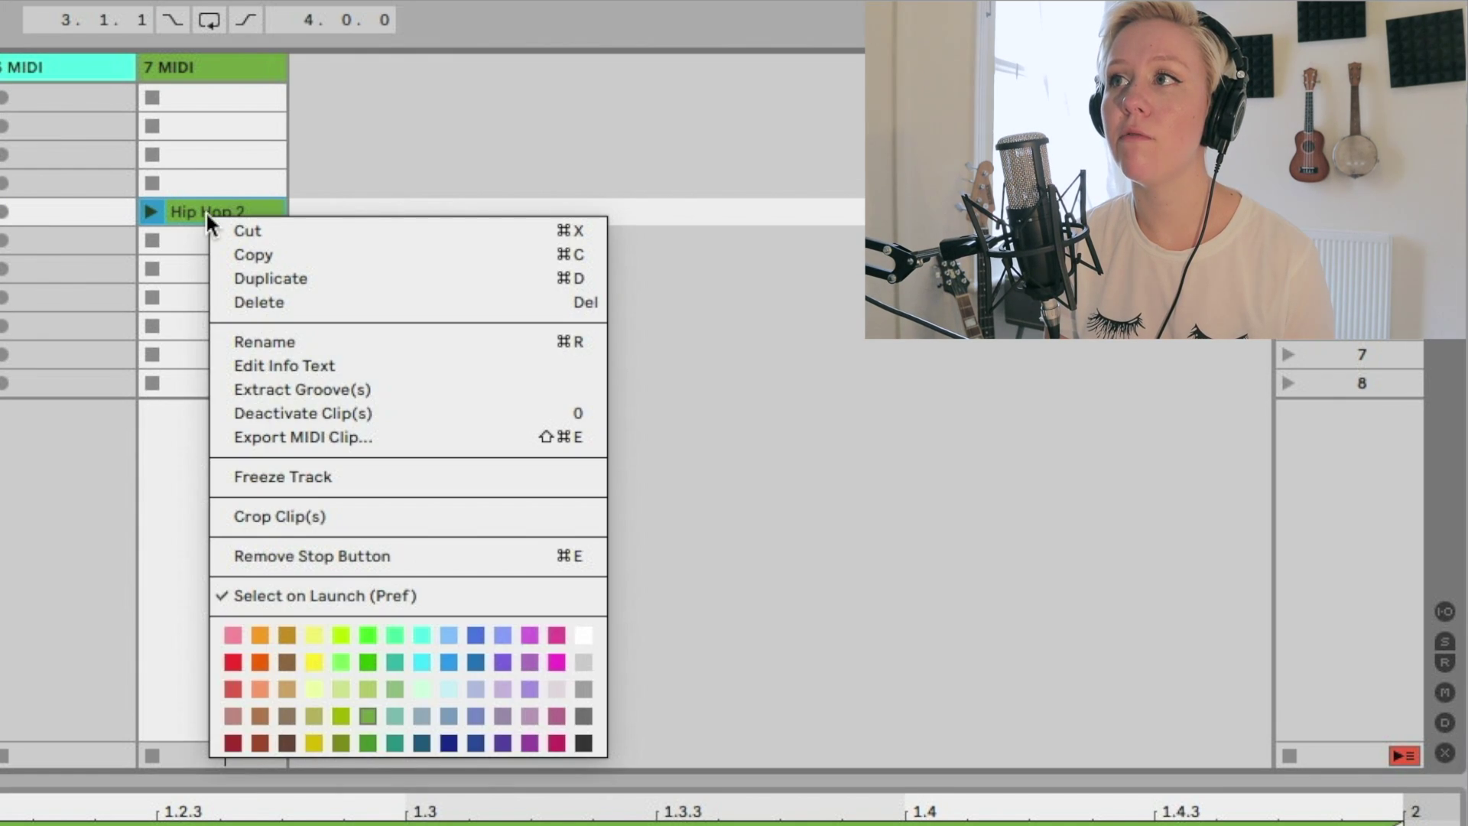
click(318, 396)
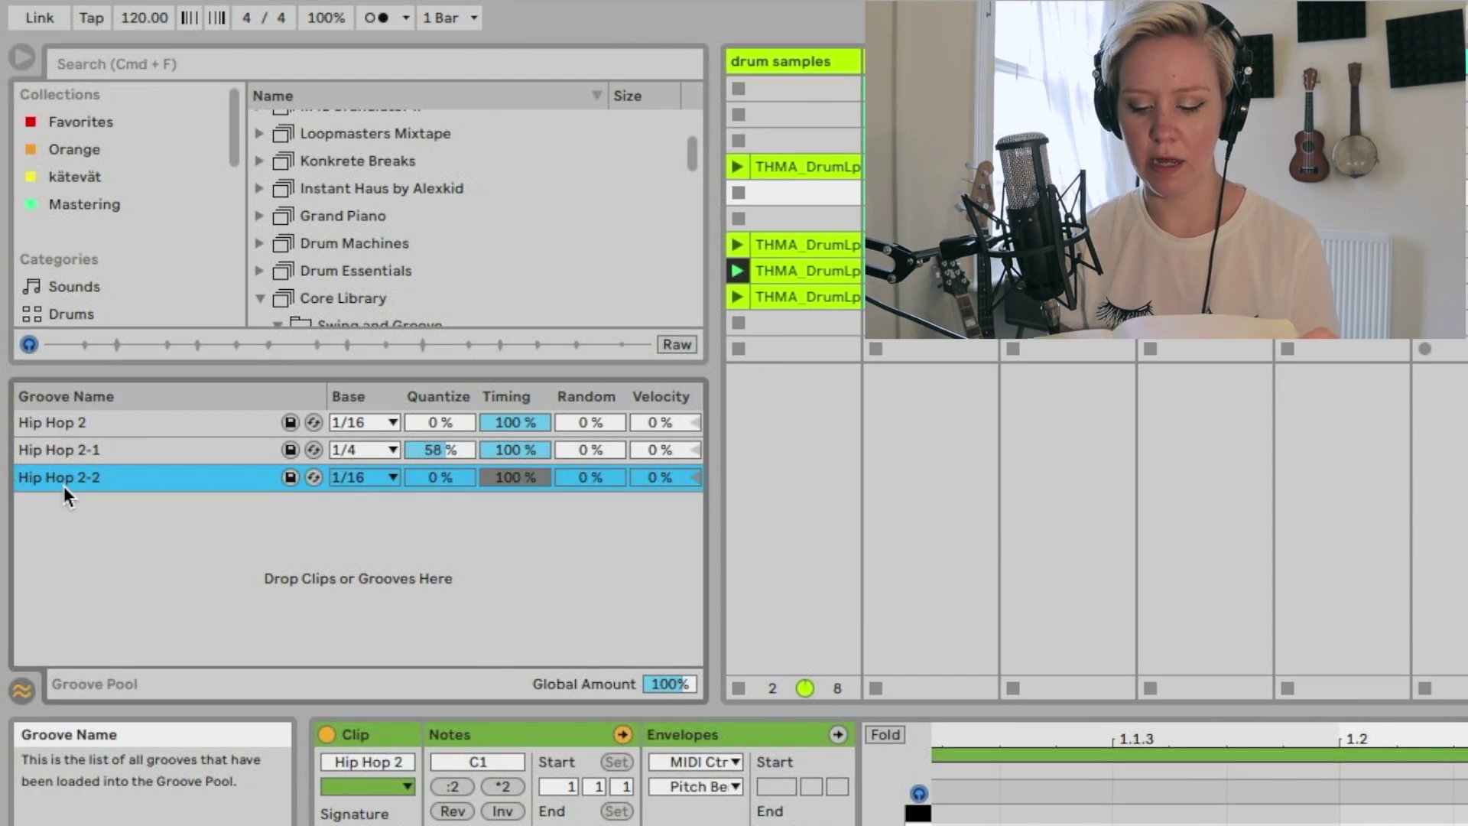
Save the newly extracted groove as hahaahhaa and locate it in the User Library's Grooves folder
double_click(62, 480)
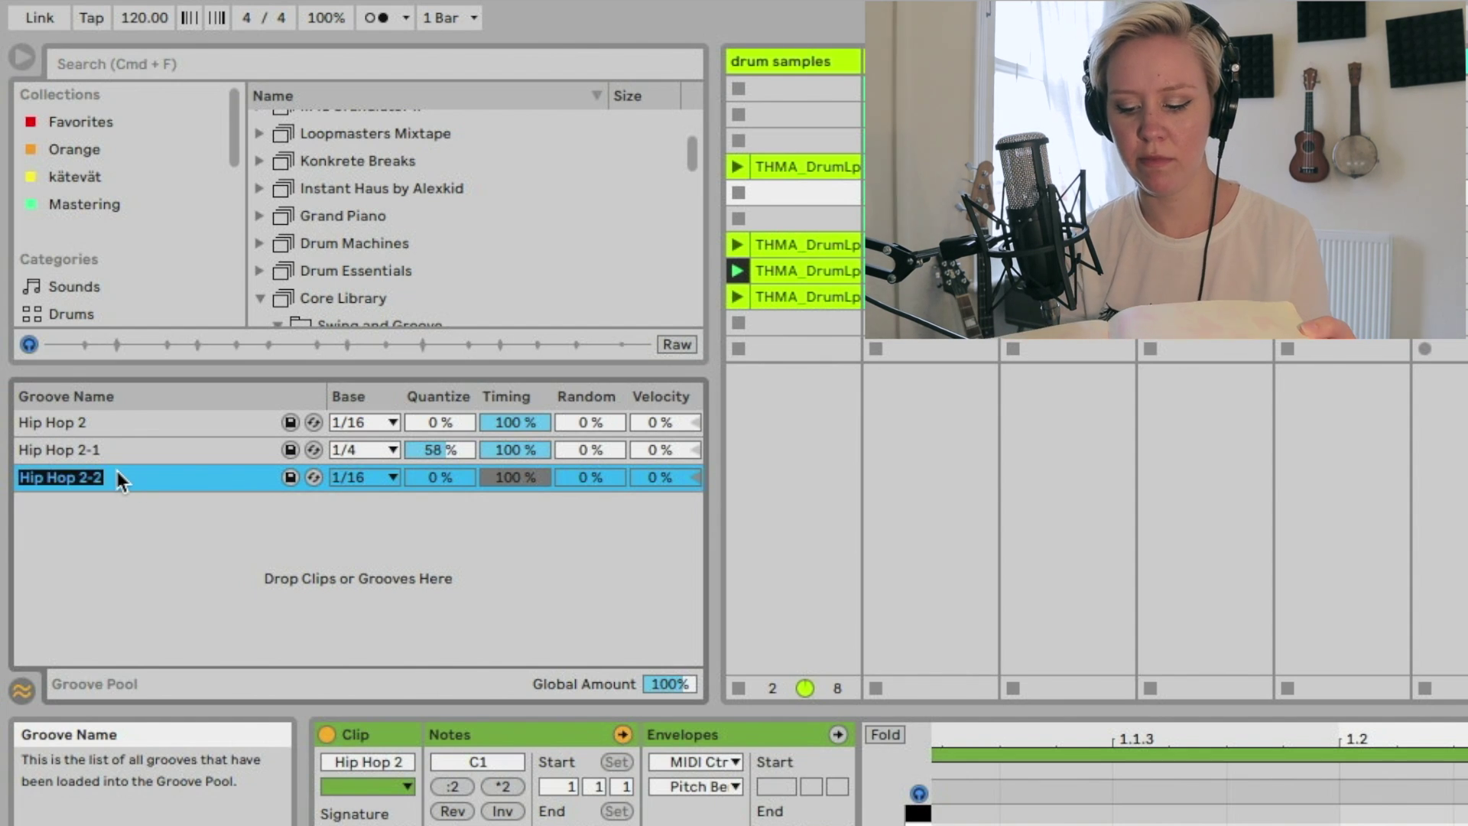
text(hahaa)
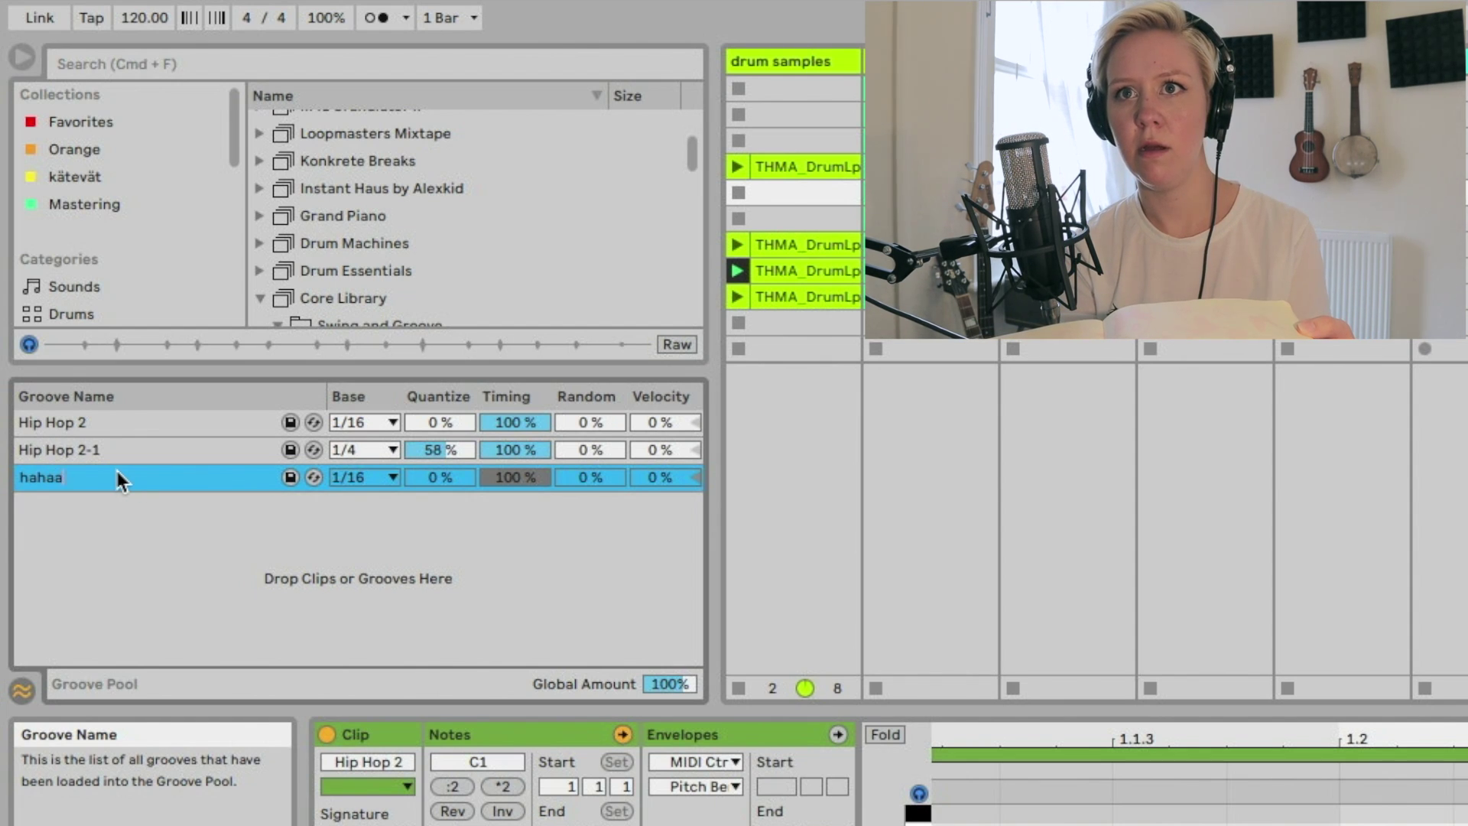
text(hhaa)
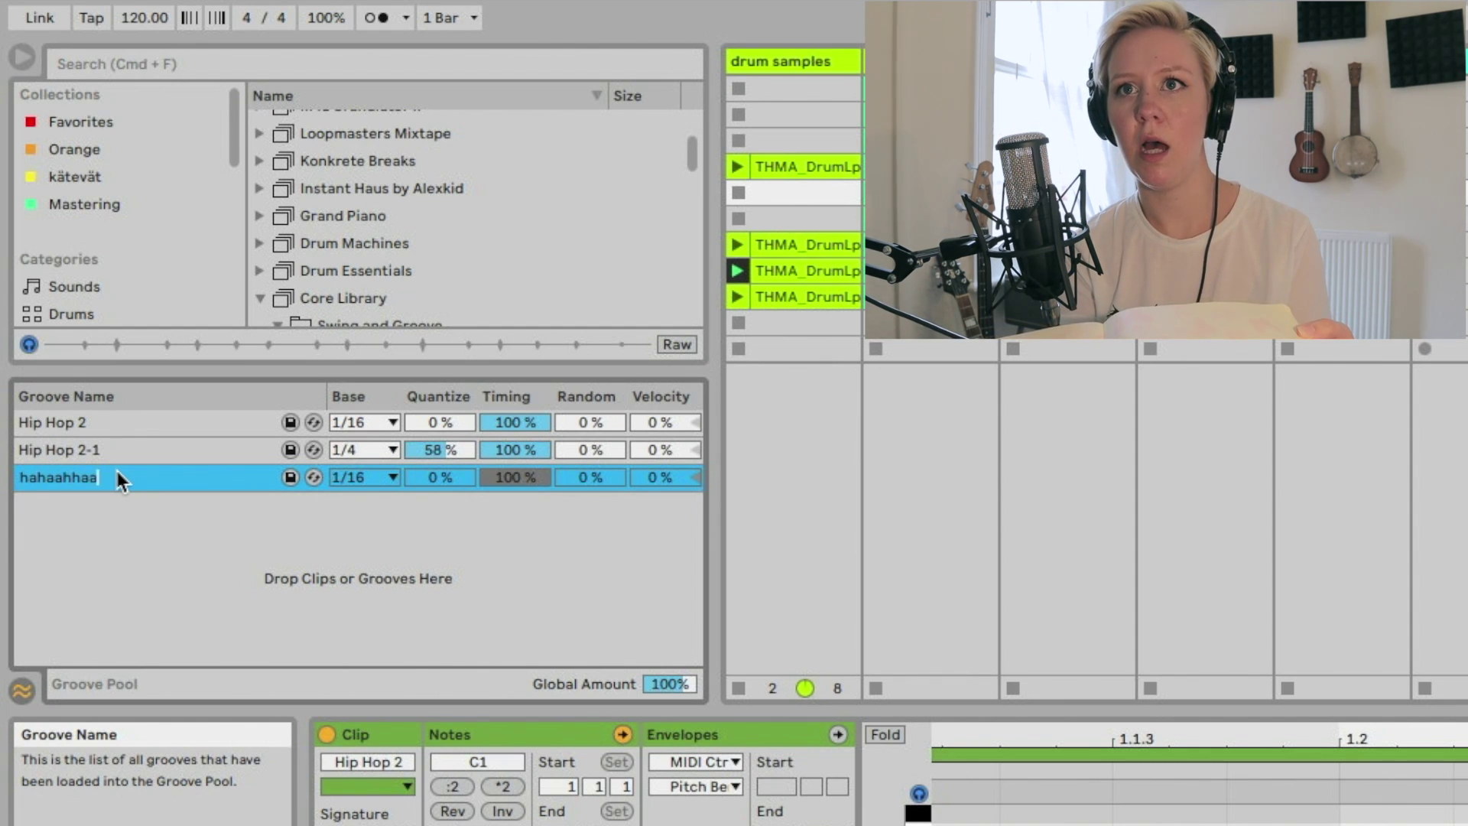
click(290, 482)
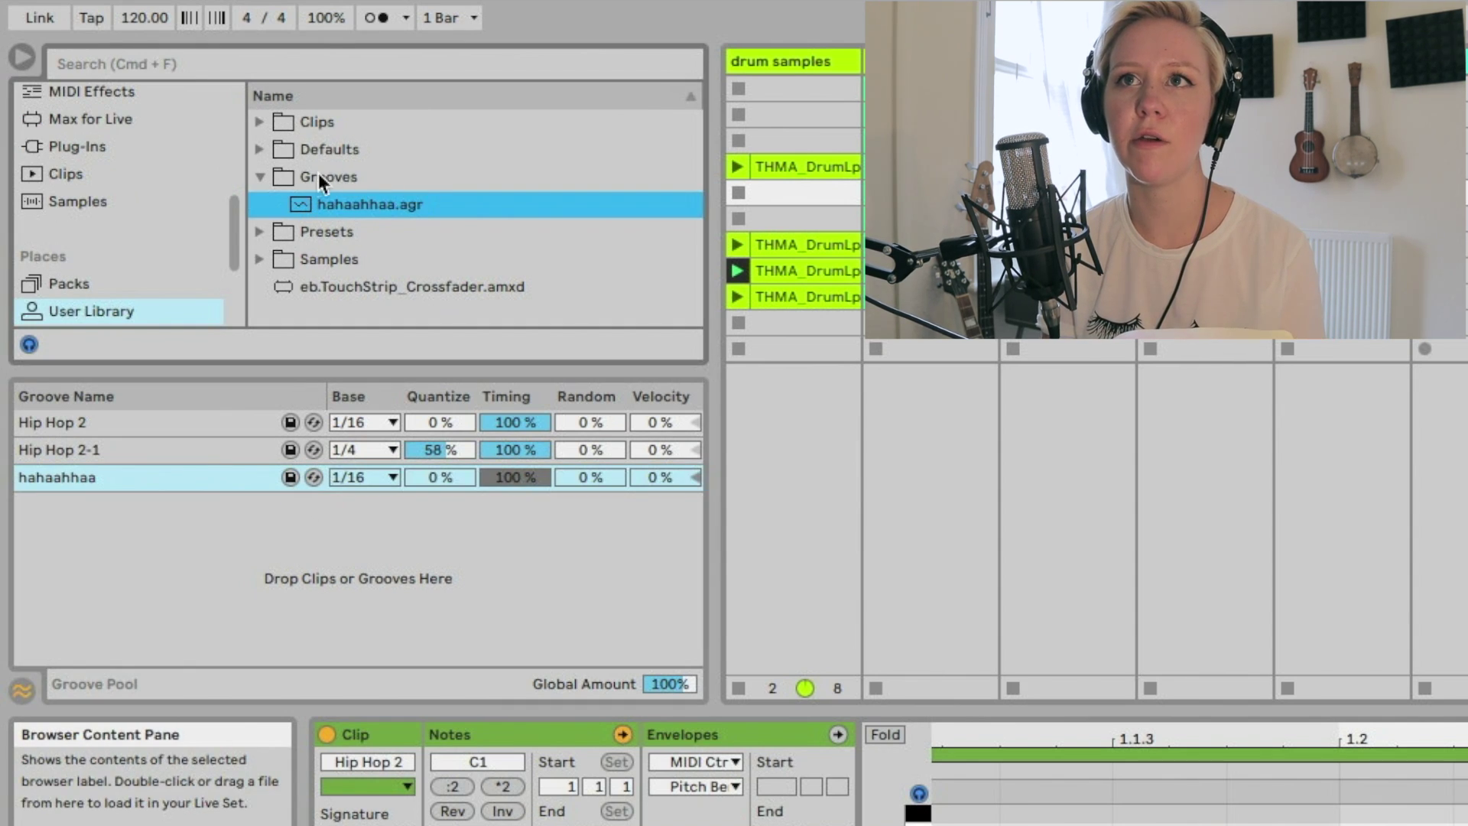
click(292, 176)
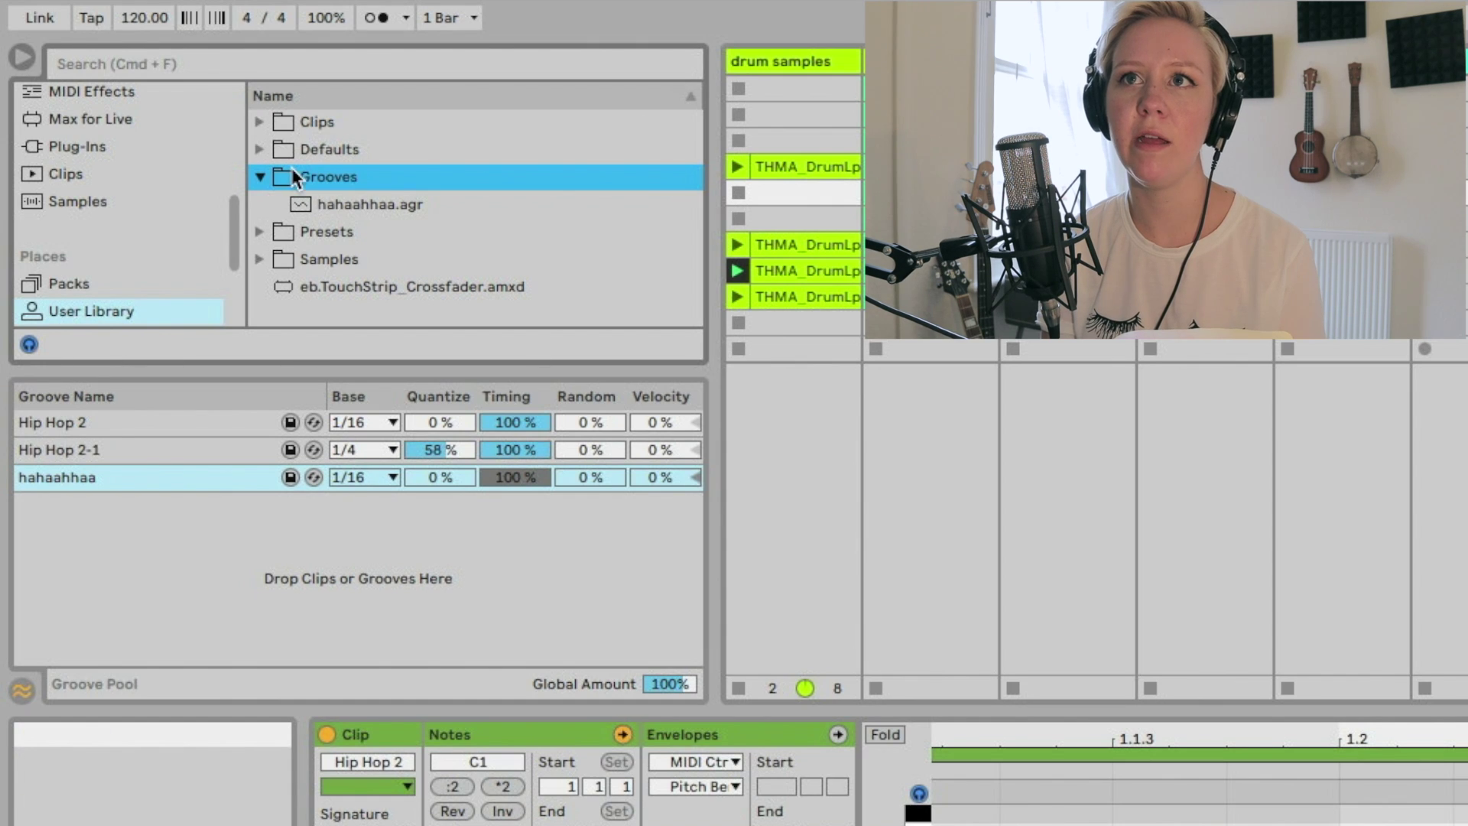
click(321, 211)
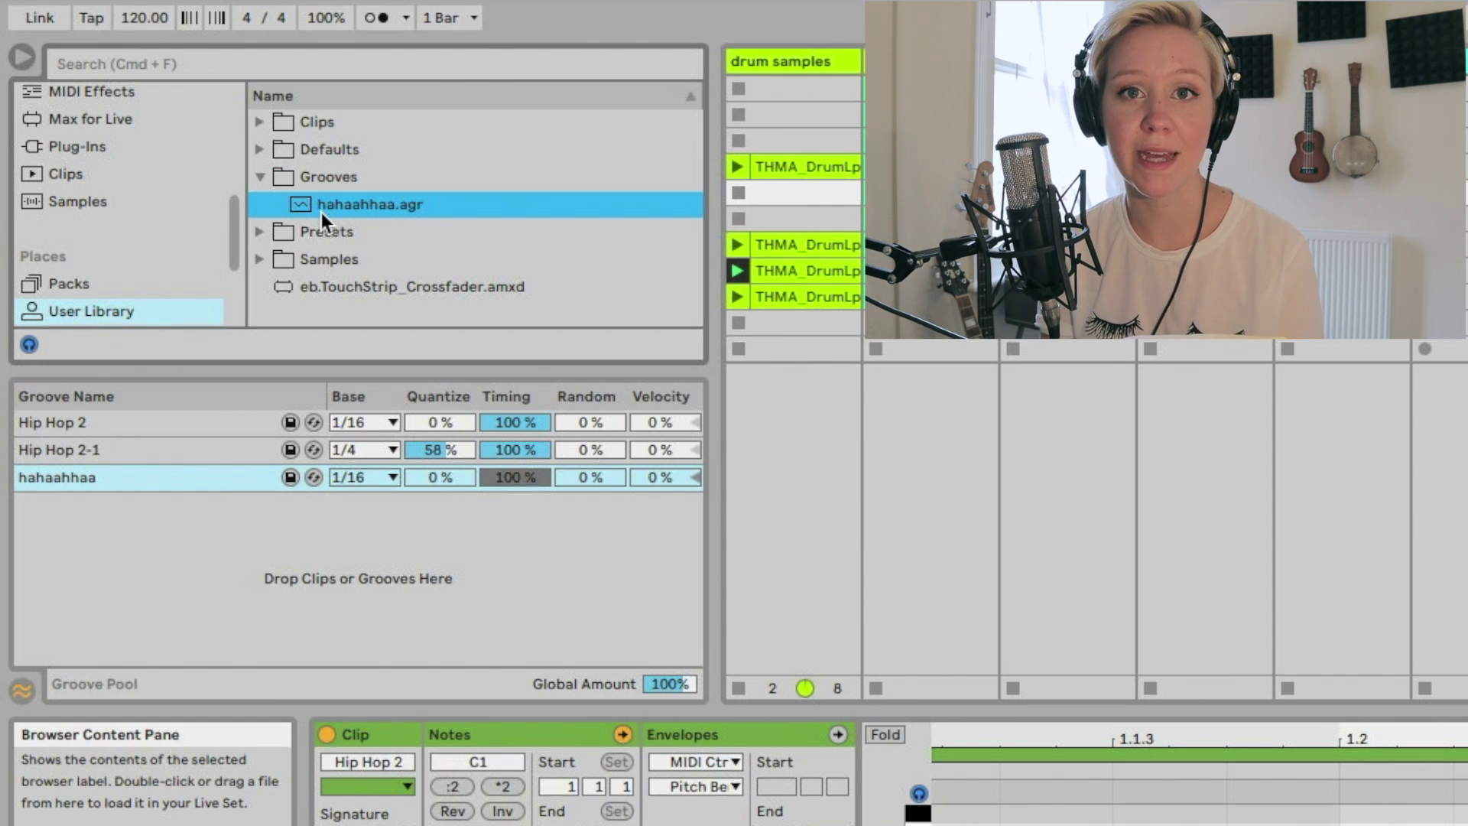
Check the Chorus 1.1 drum sample clip's groove extraction option and view the Kick and Hip Hop 2 MIDI clips
click(787, 322)
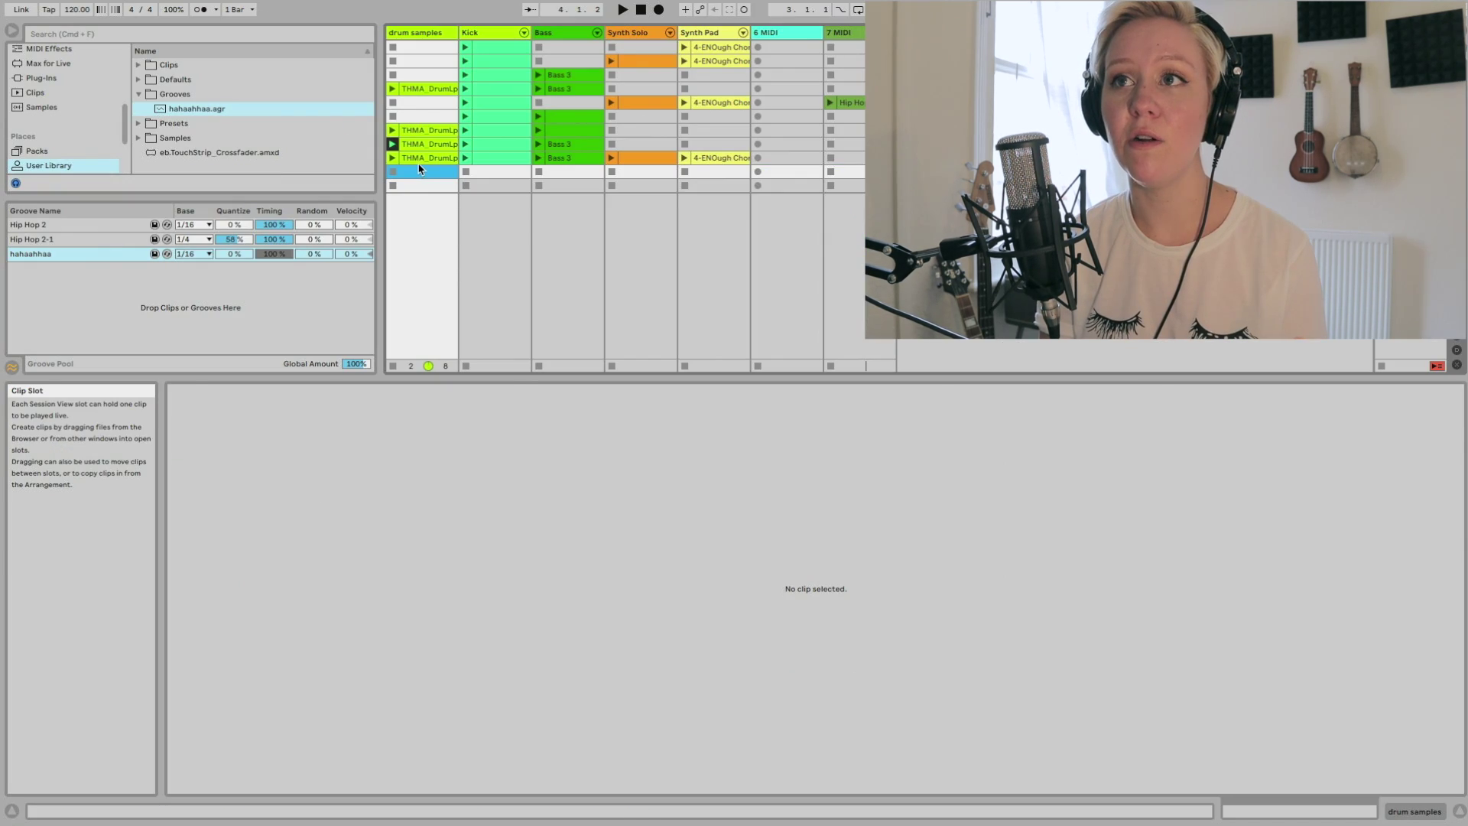
click(421, 159)
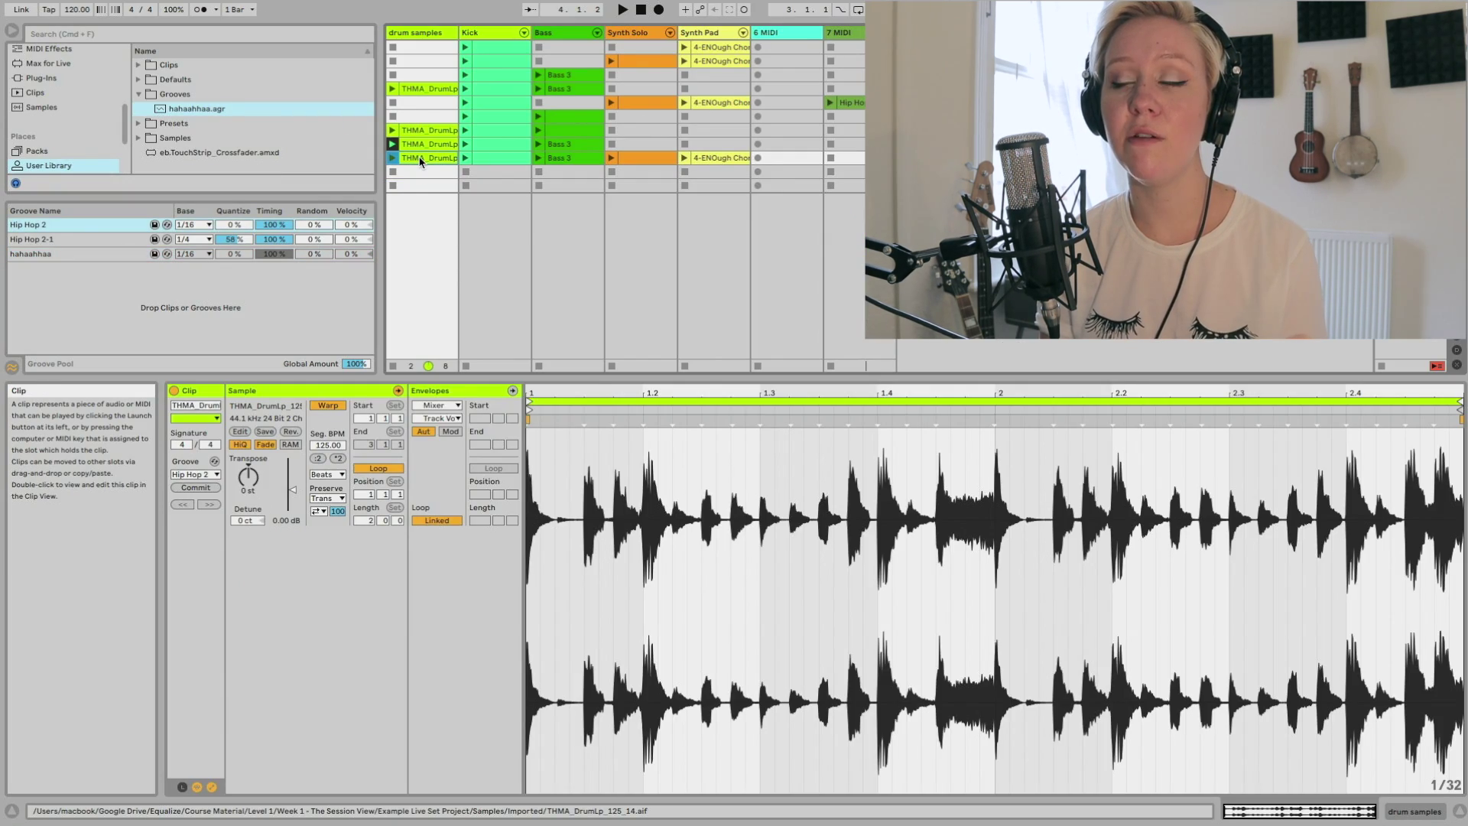
right_click(421, 159)
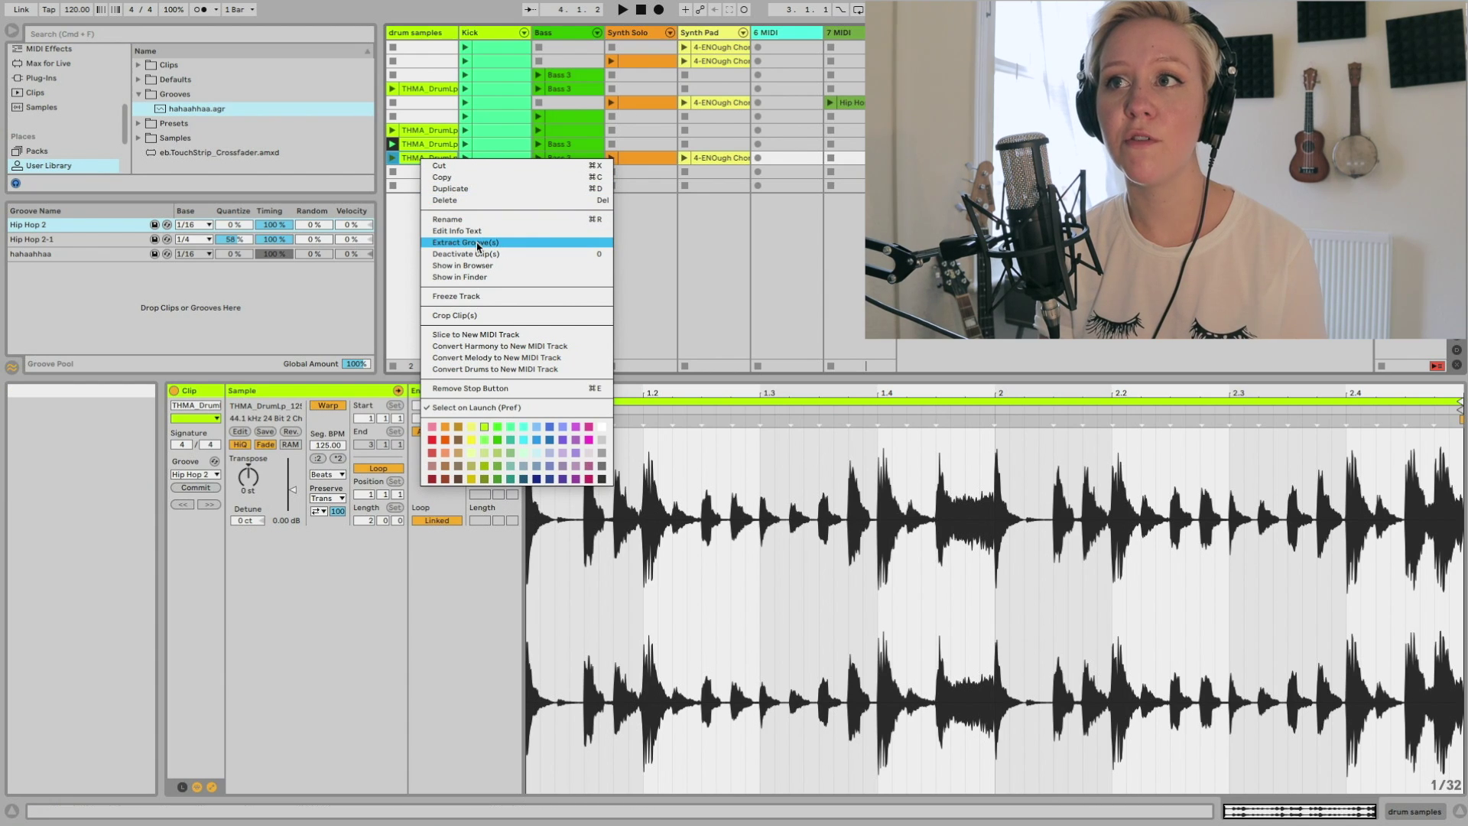
key(Escape)
click(480, 159)
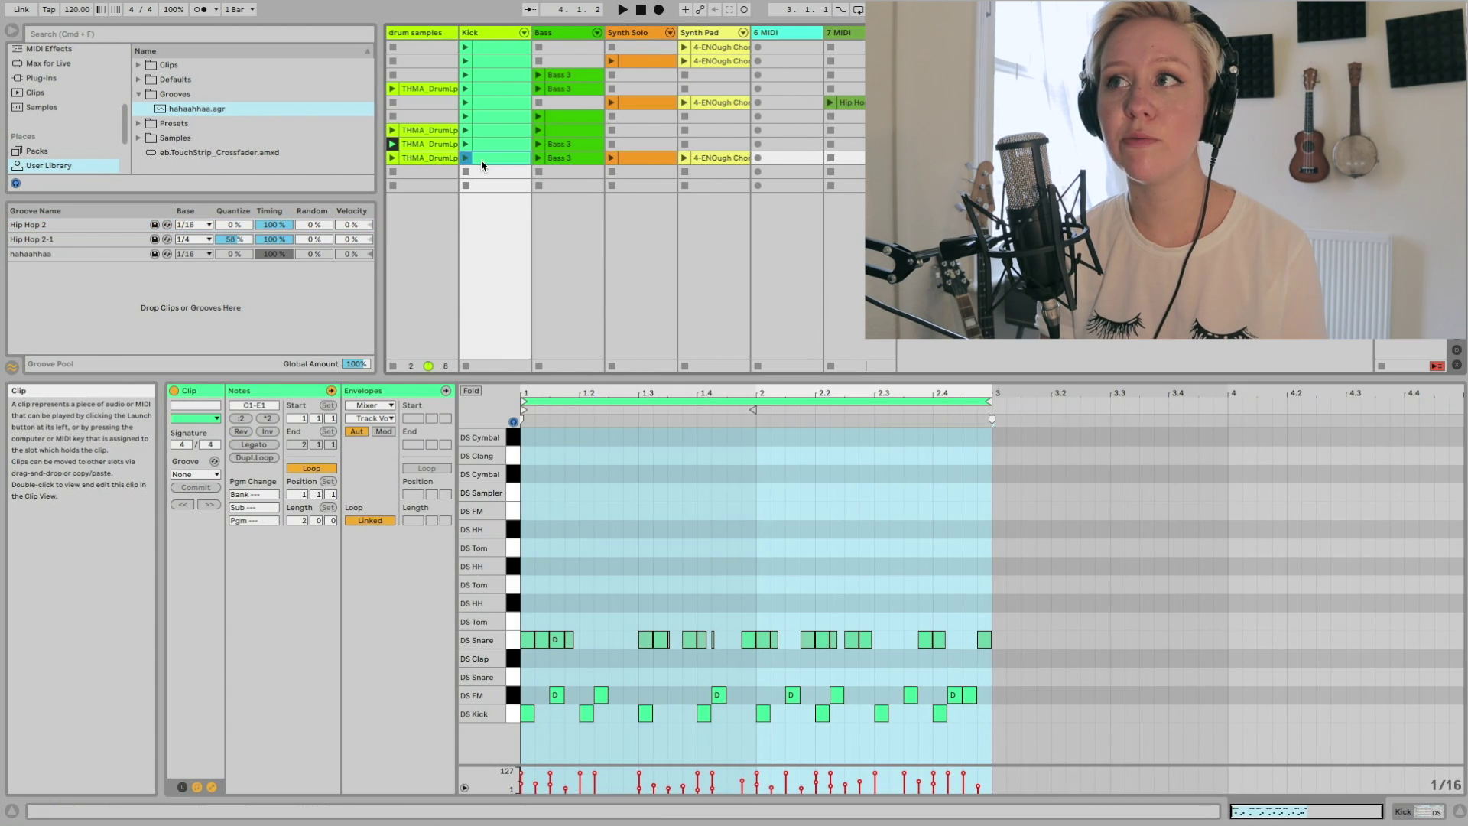
click(848, 103)
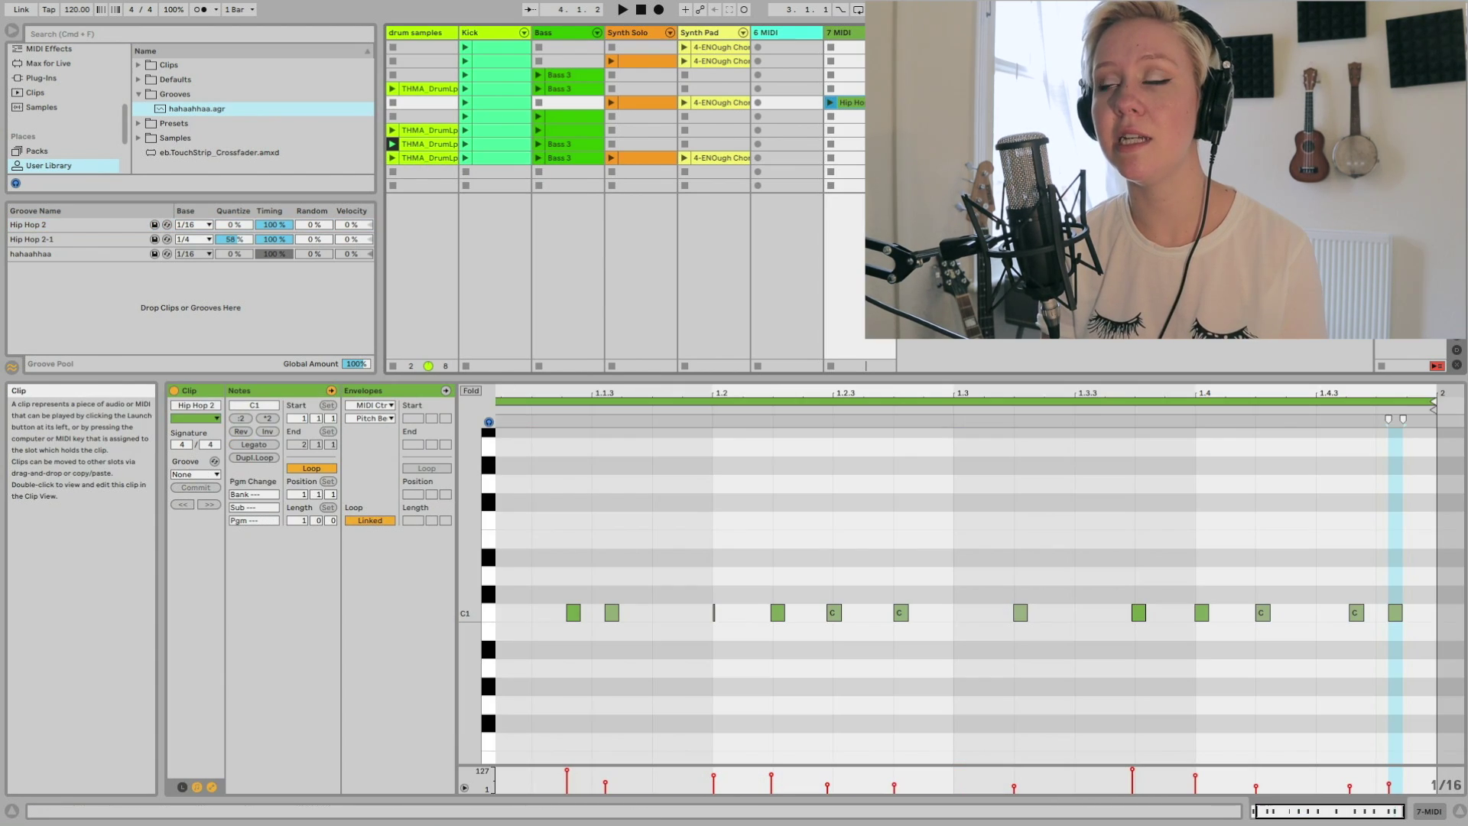
Play the Chorus 1.1 drum sample clip and, with its groove set to None, extract its groove into the Groove Pool
click(393, 159)
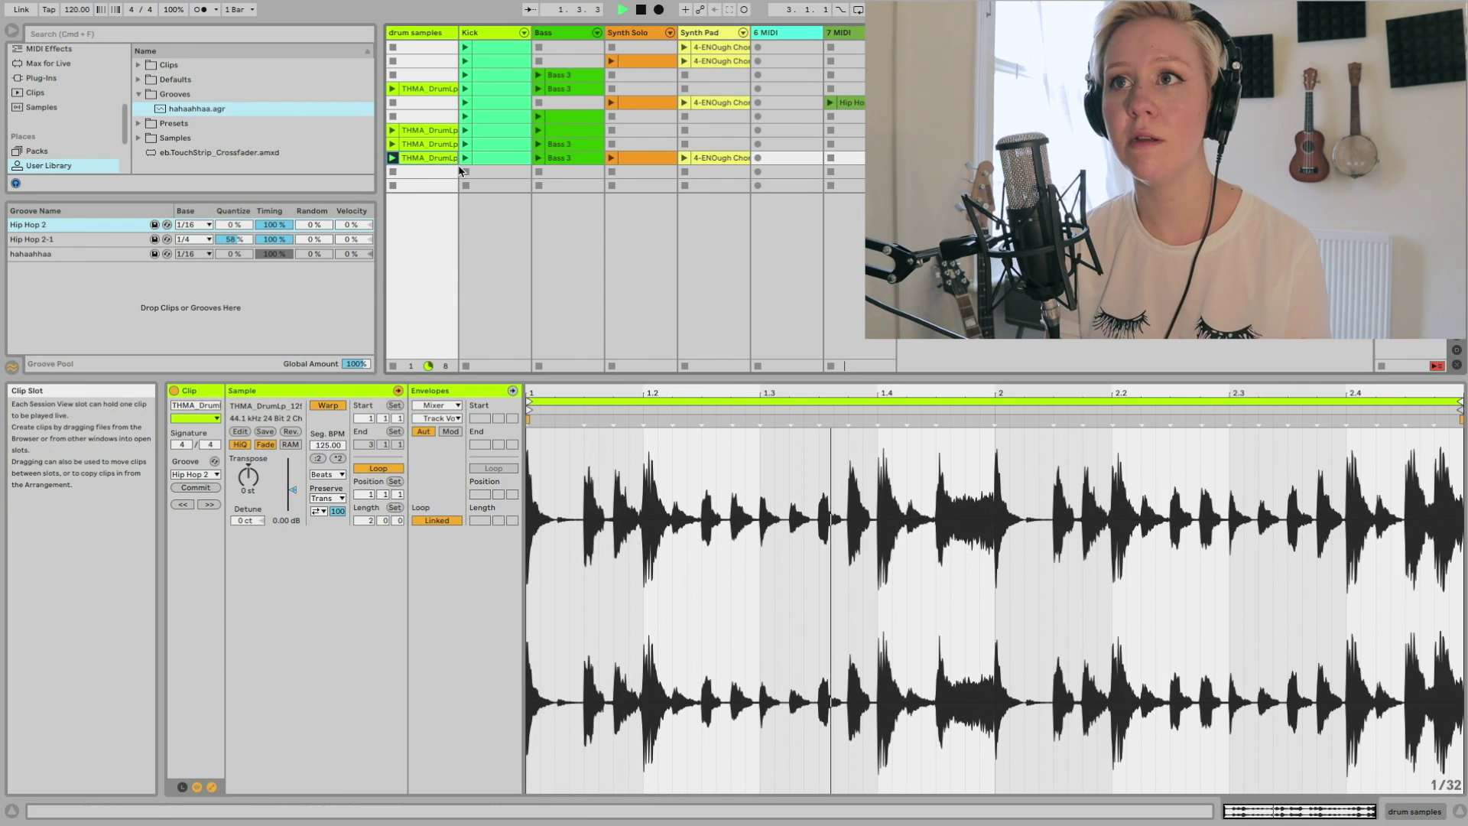
right_click(431, 159)
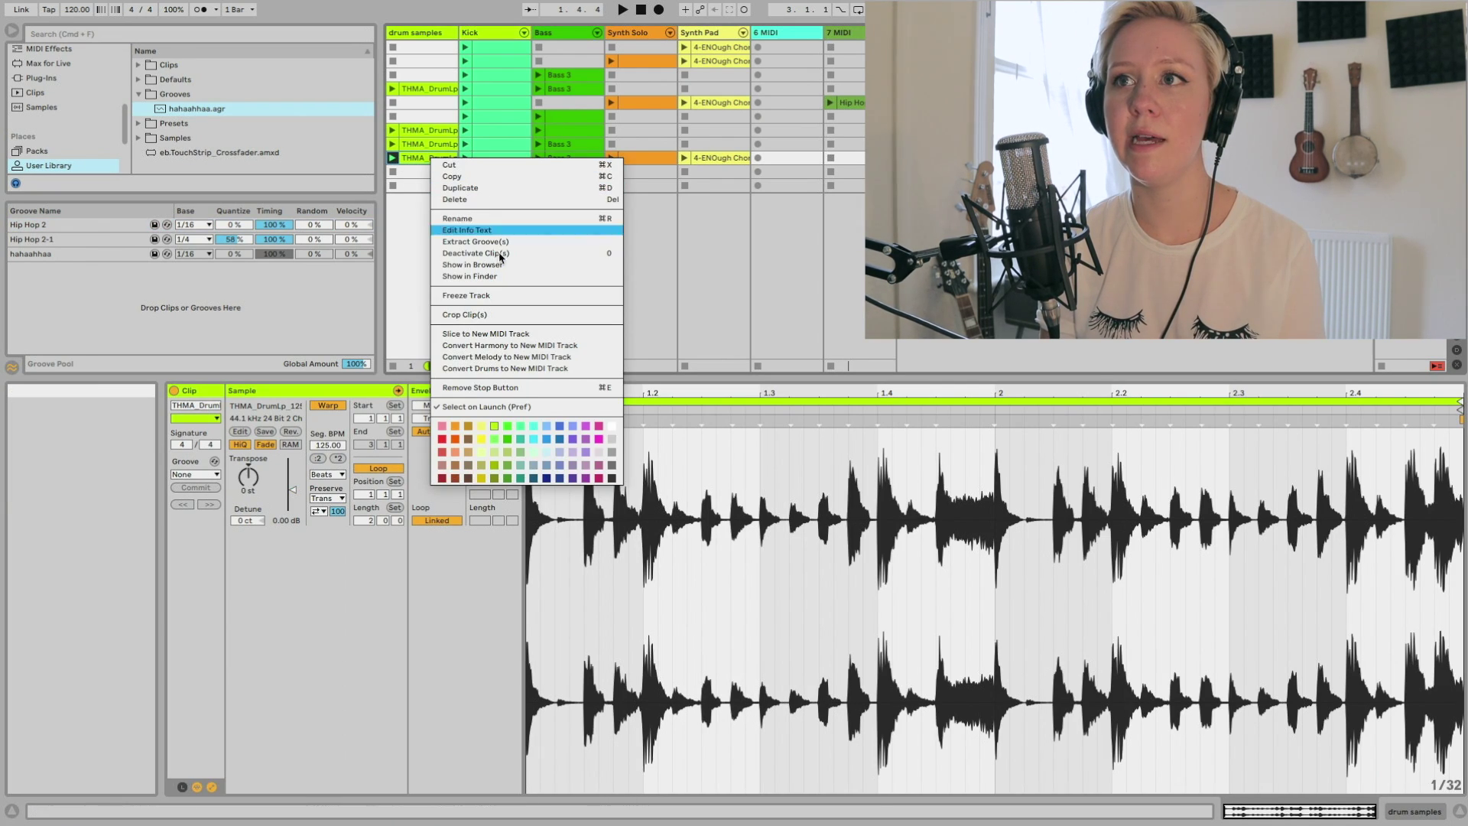
click(511, 242)
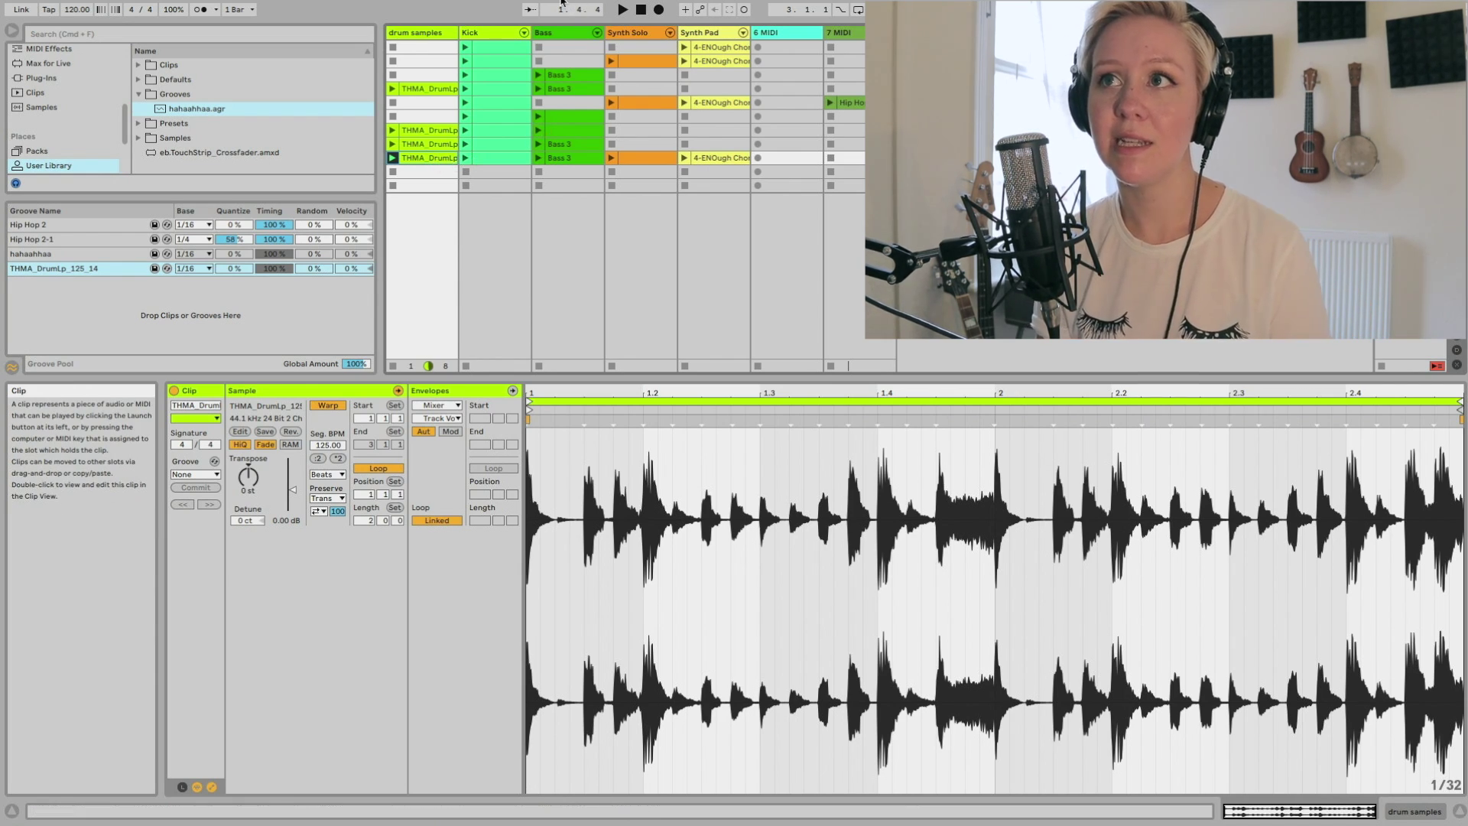
Apply the THMA_DrumLp_125_14 groove to all MIDI clips from the Kick track through the 7 MIDI track
click(511, 177)
click(508, 37)
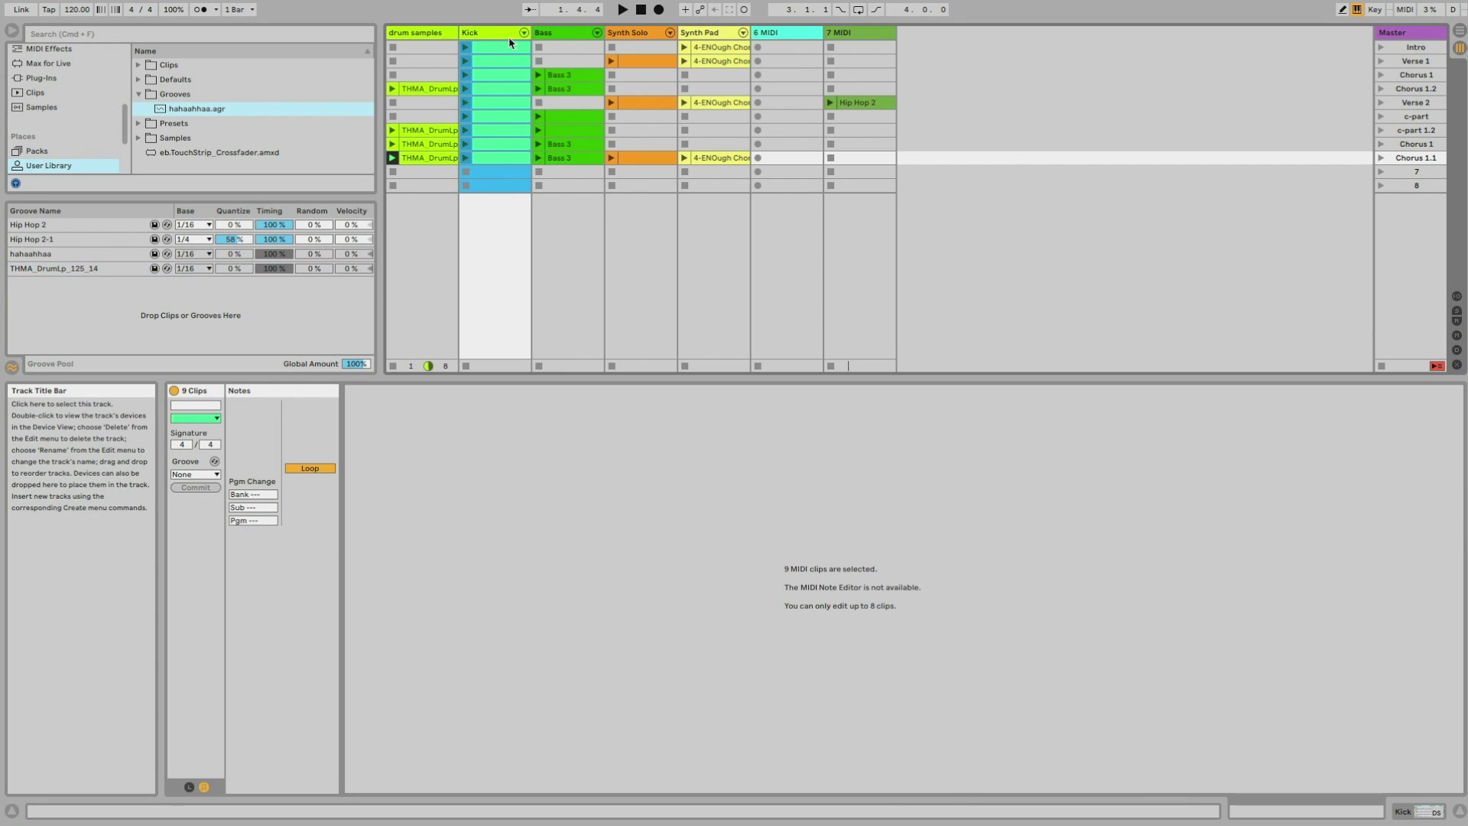
drag(847, 185, 481, 52)
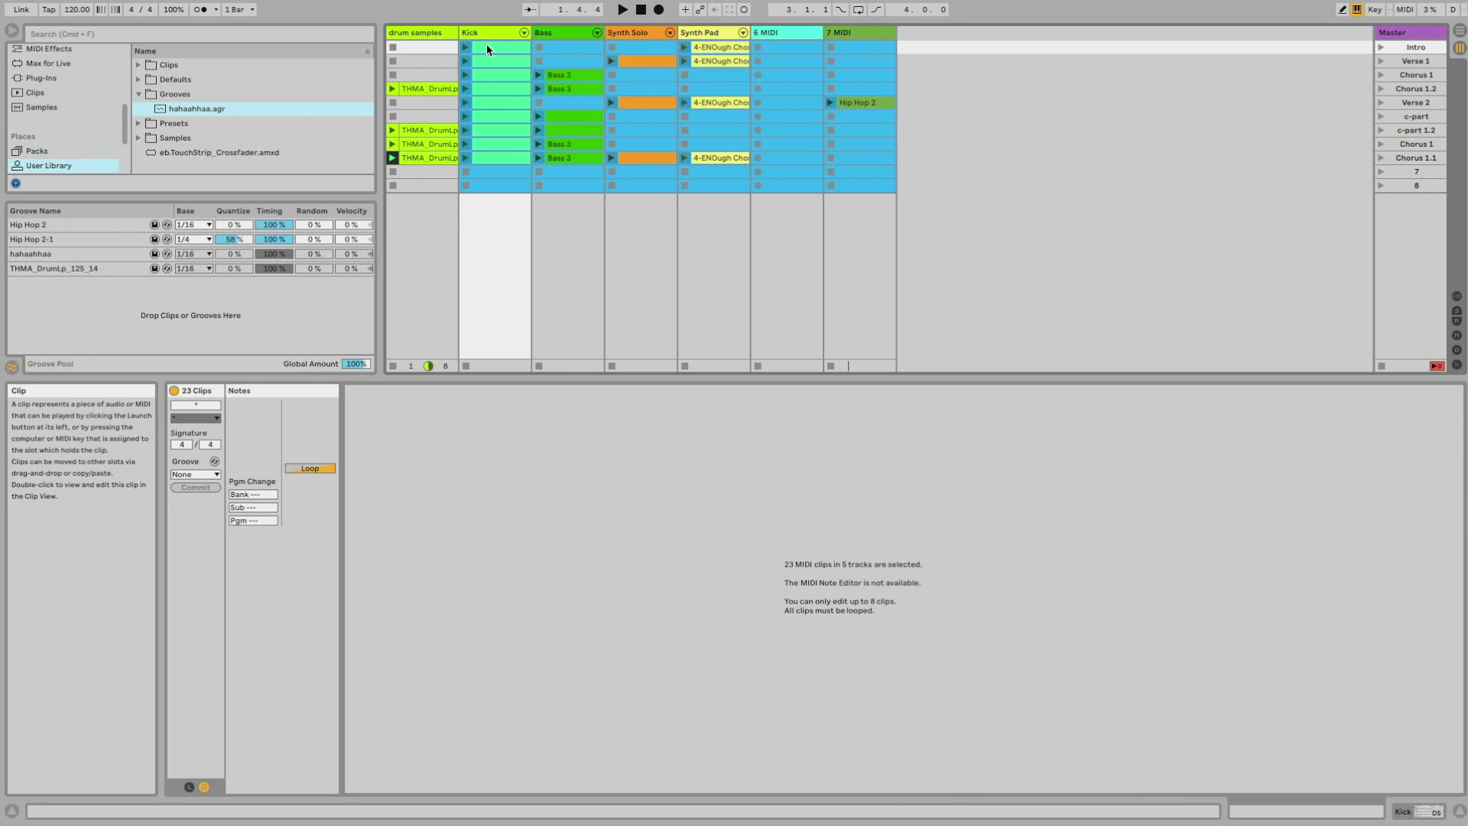
click(861, 222)
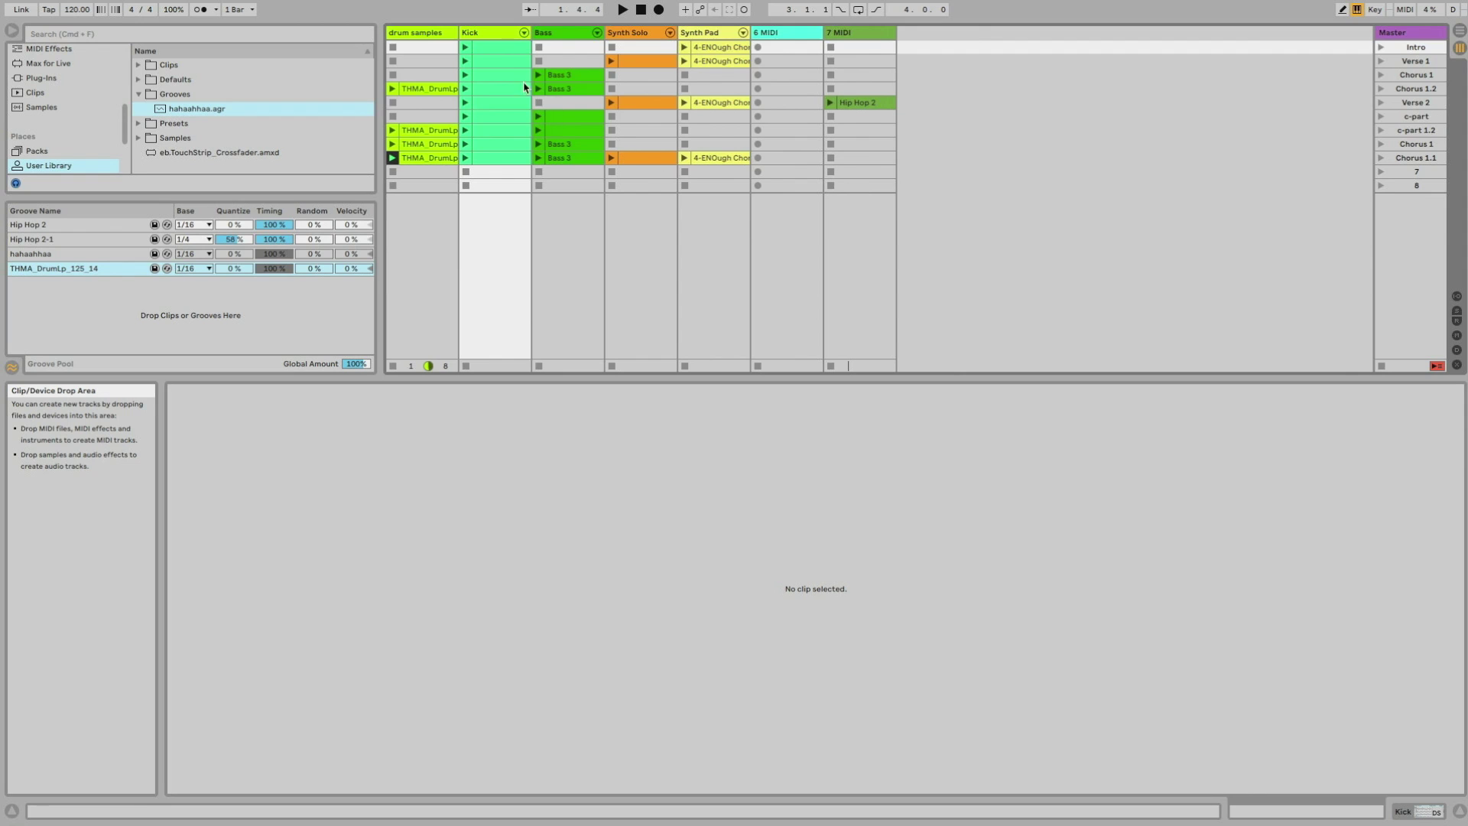
drag(871, 187, 466, 46)
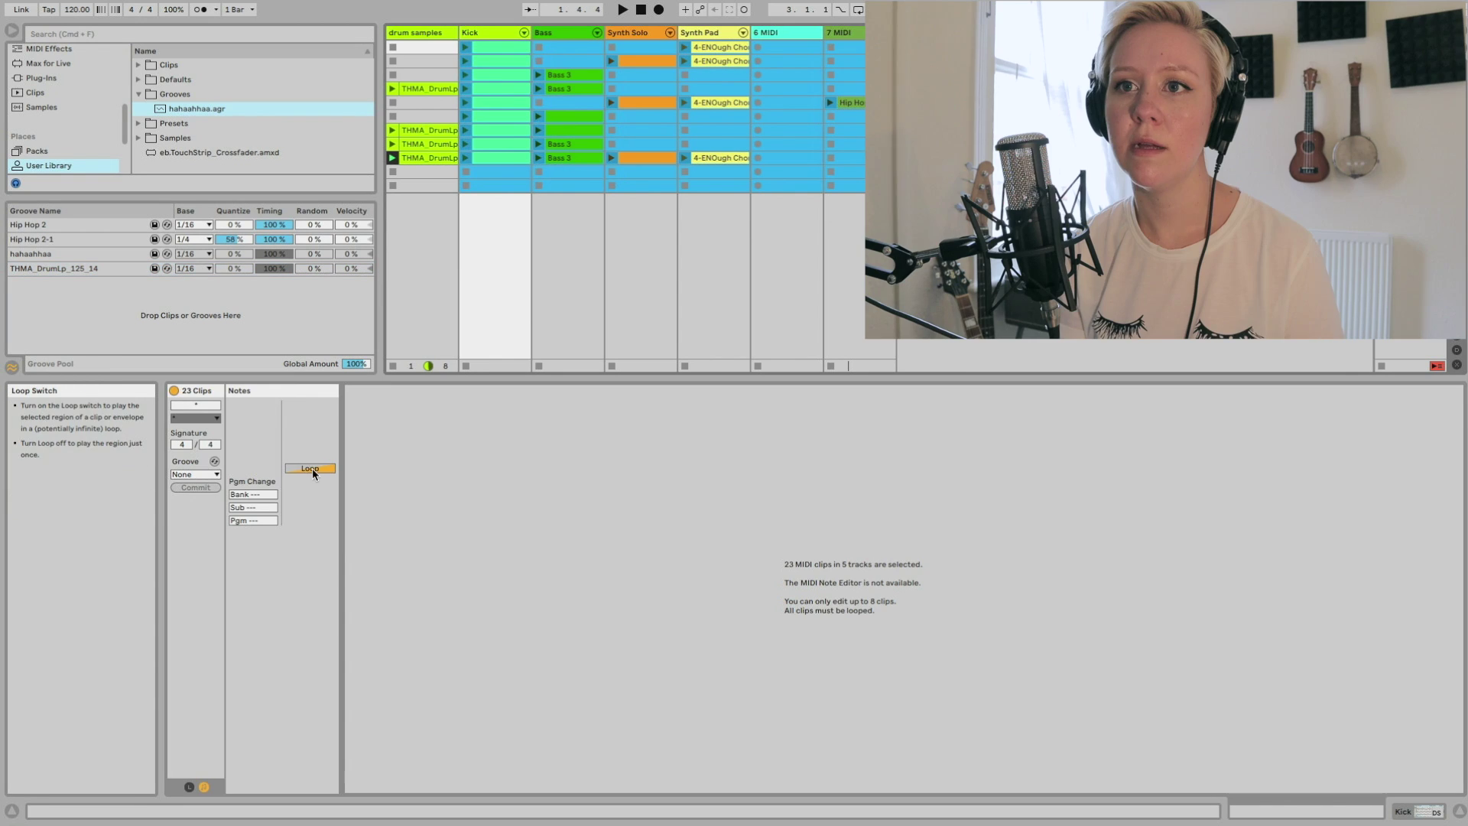
click(212, 475)
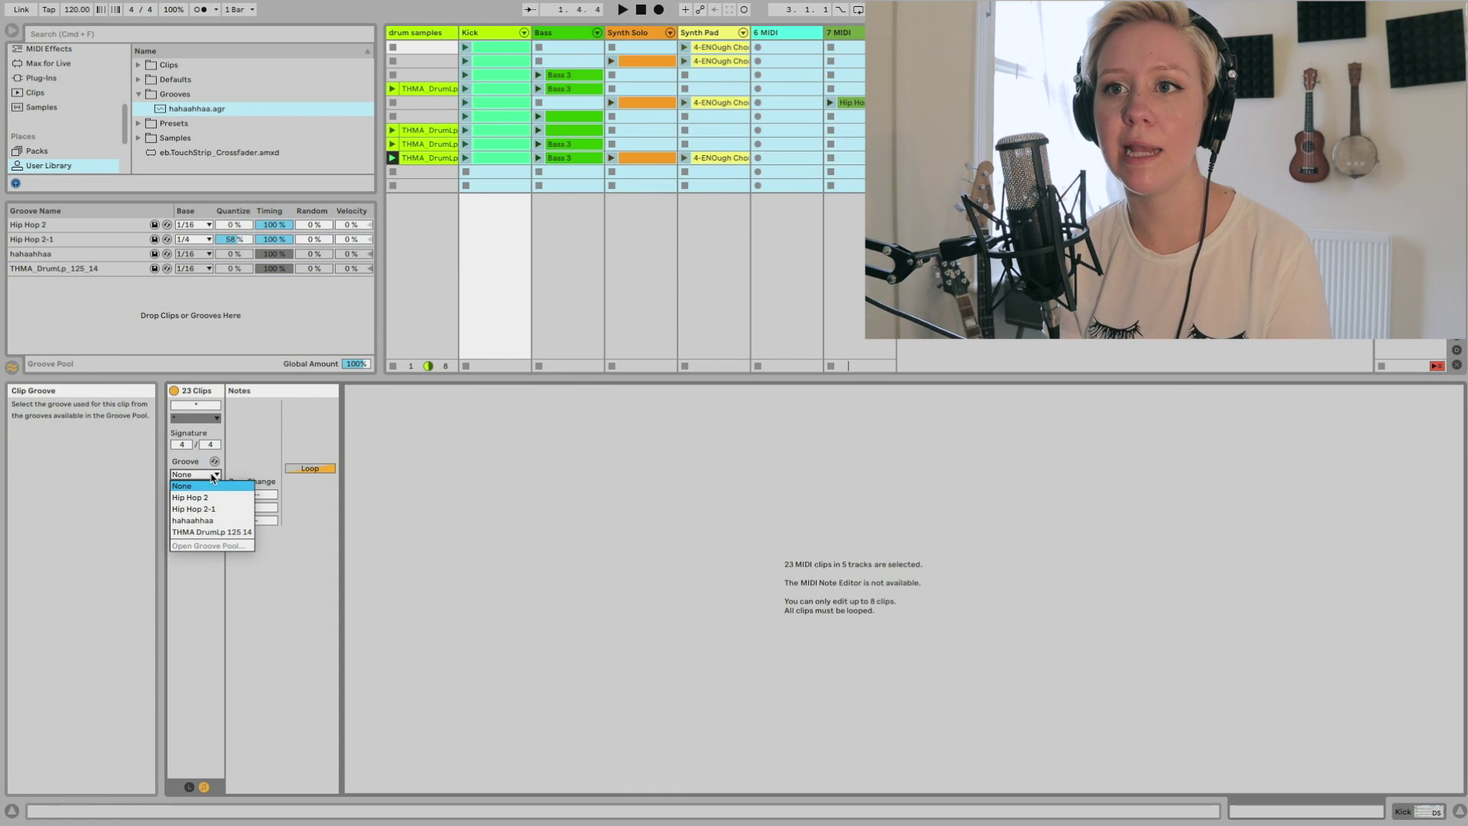
click(218, 527)
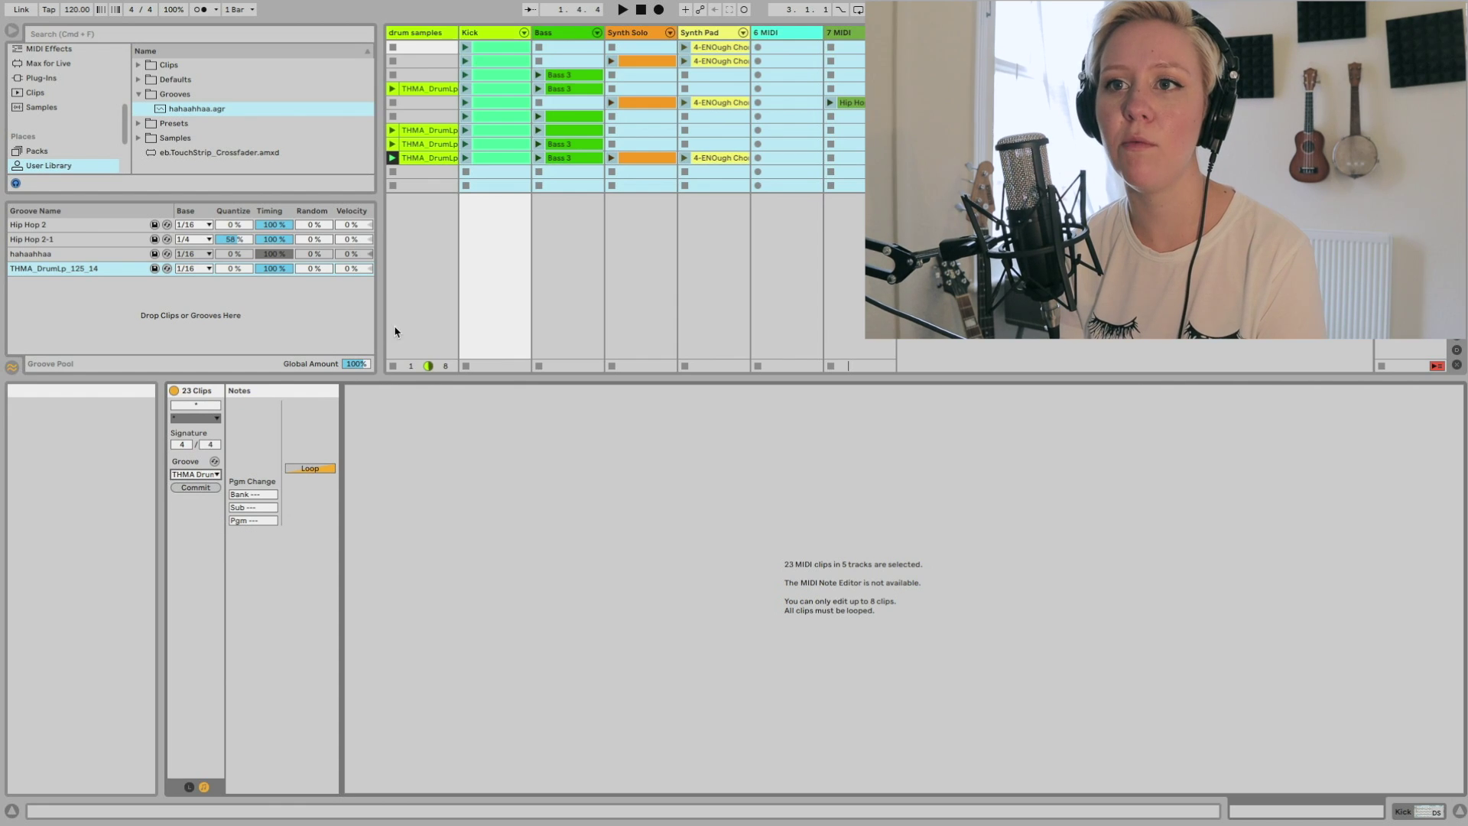
click(515, 210)
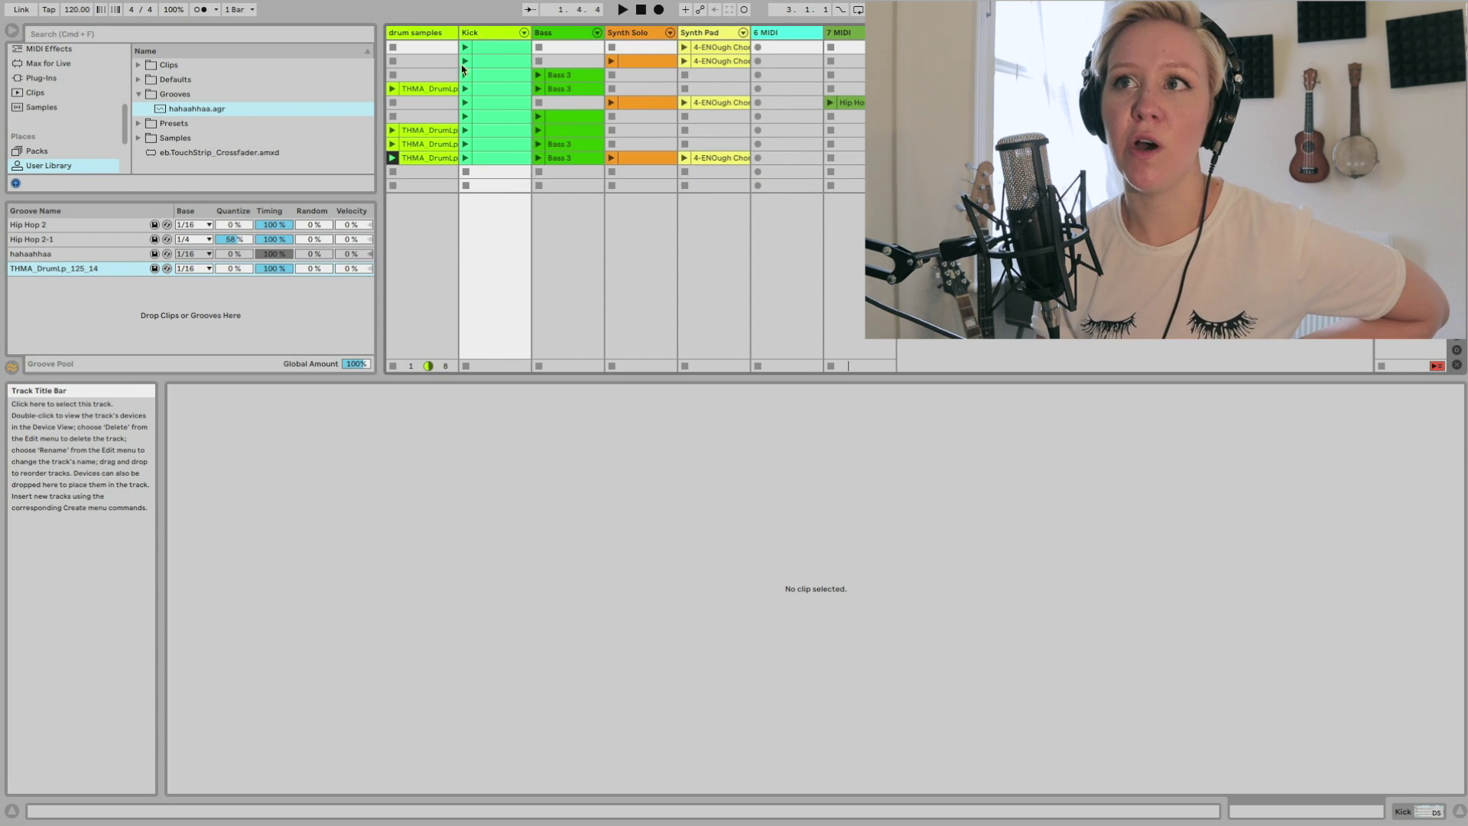
click(432, 158)
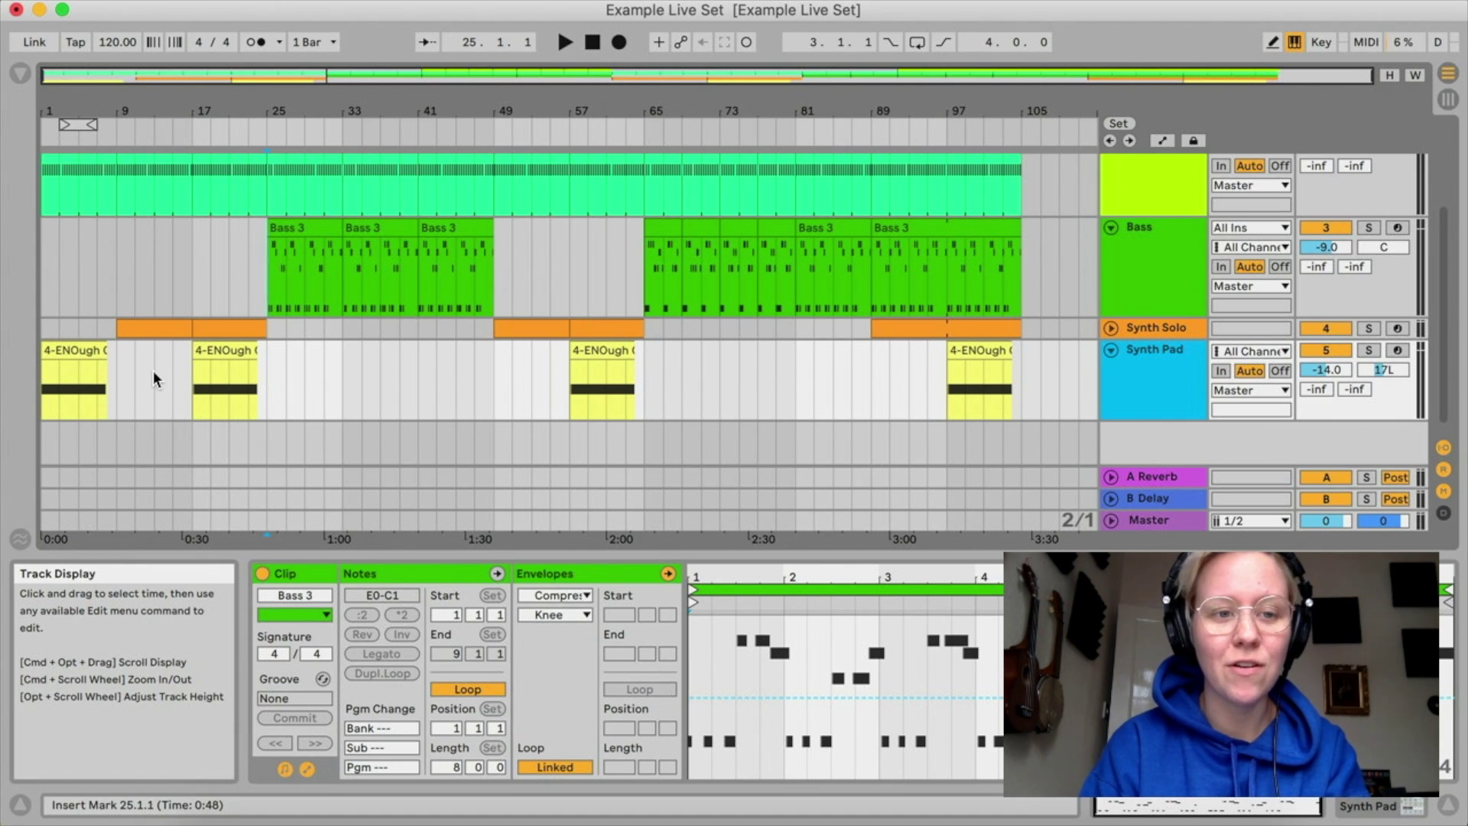
Consolidate the Synth Pad track's opening section from 1.1.1 to 9.1.1 into one 8-bar clip in the Arrangement
drag(116, 378, 94, 373)
click(98, 361)
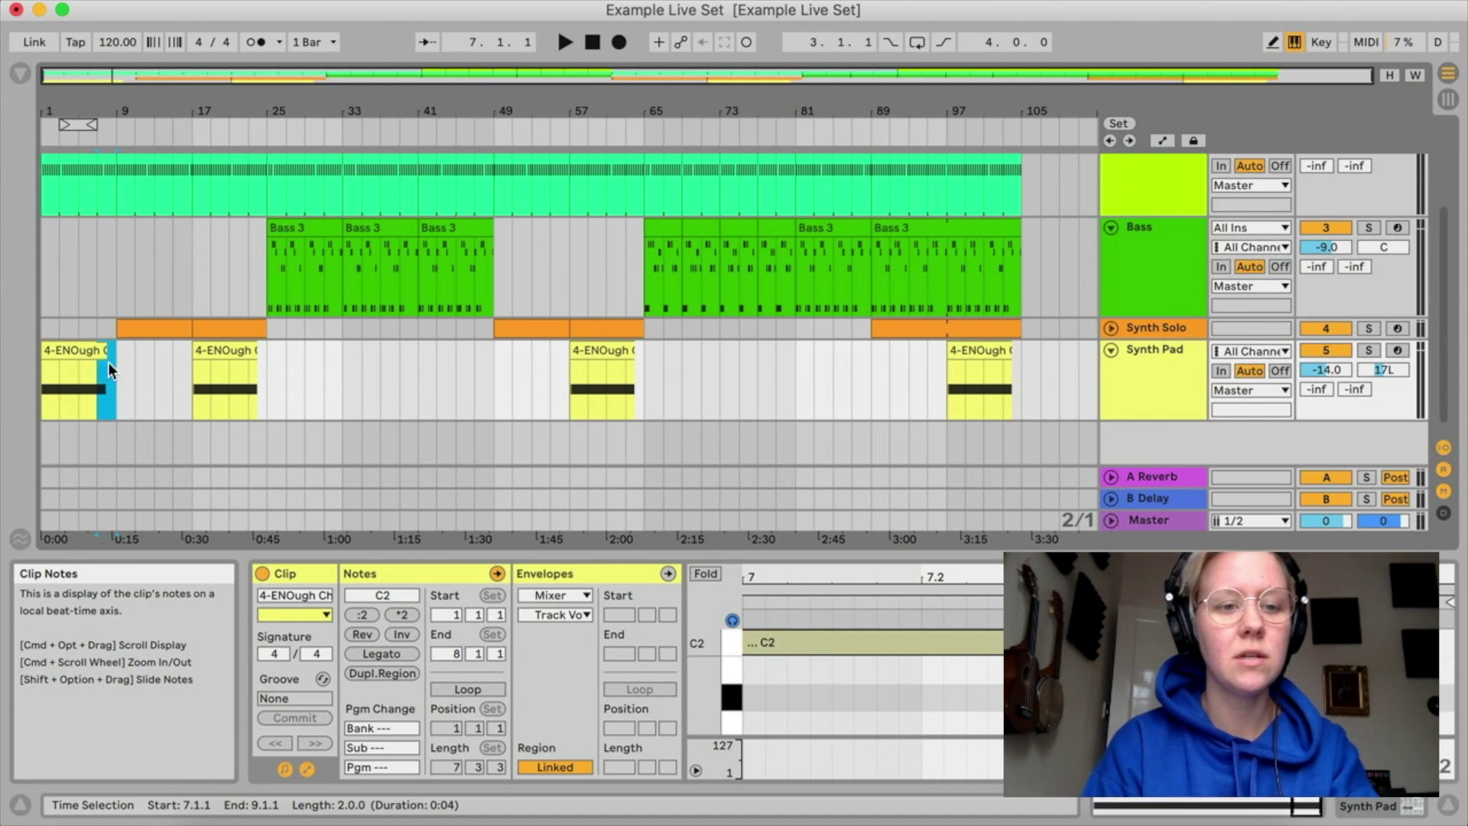
click(108, 361)
scroll(117, 379, up, 3)
click(137, 359)
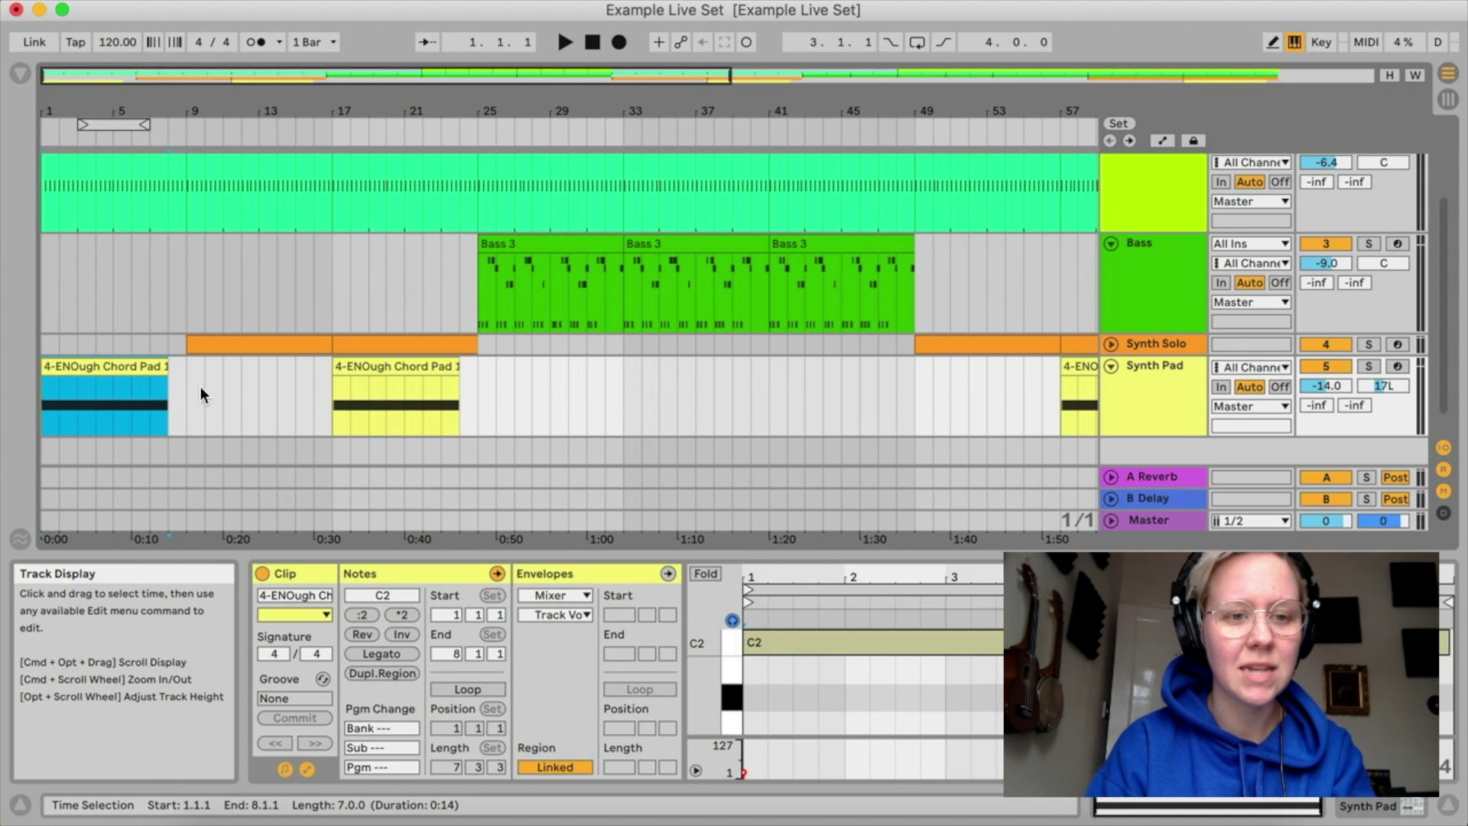
drag(188, 396, 30, 386)
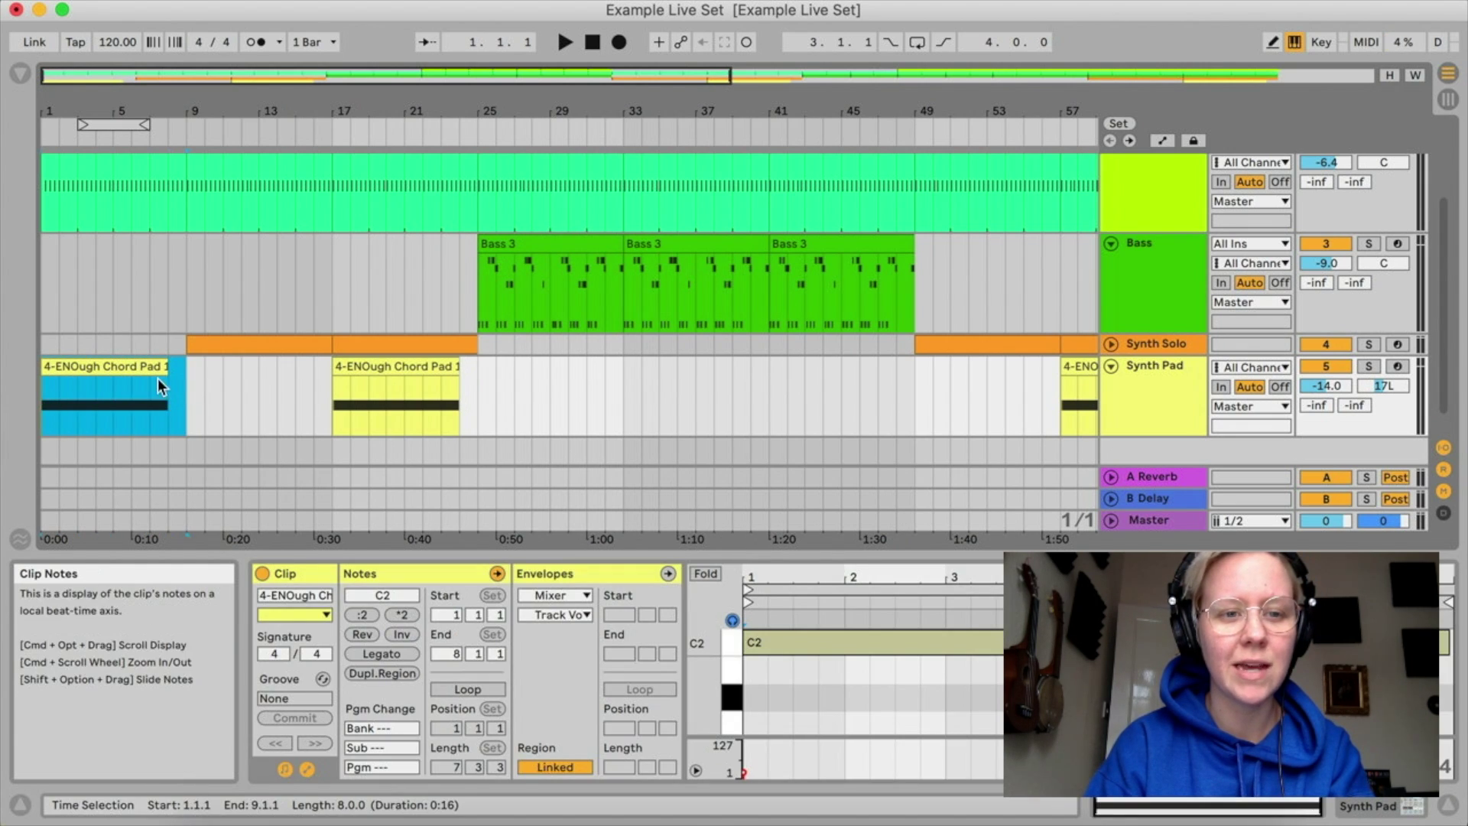
click(193, 396)
drag(189, 396, 44, 388)
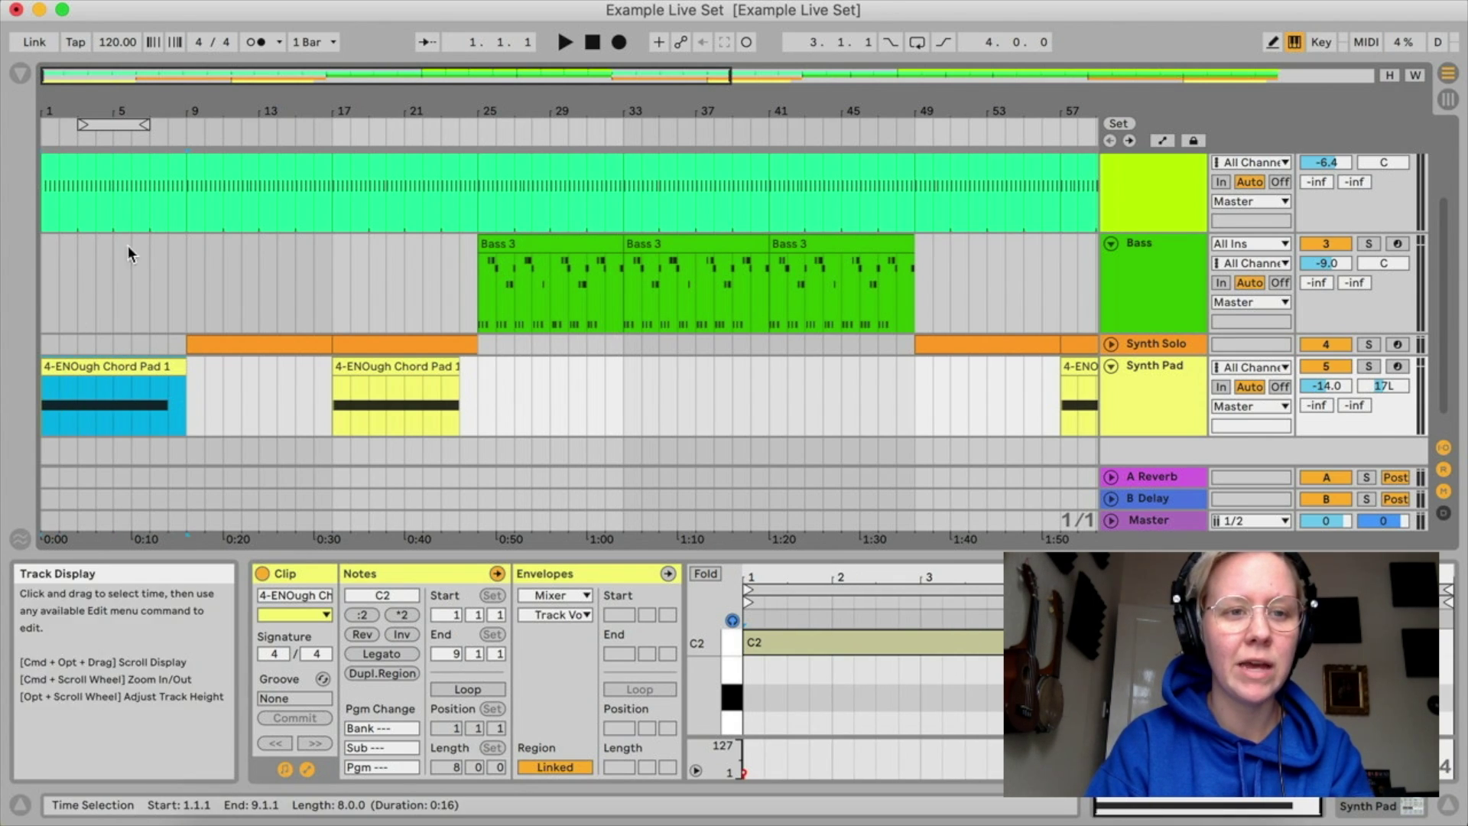
Copy the consolidated 8-bar Synth Pad clip from the Arrangement into the track's Intro slot in Session View
click(149, 189)
scroll(148, 190, up, 2)
scroll(148, 190, down, 5)
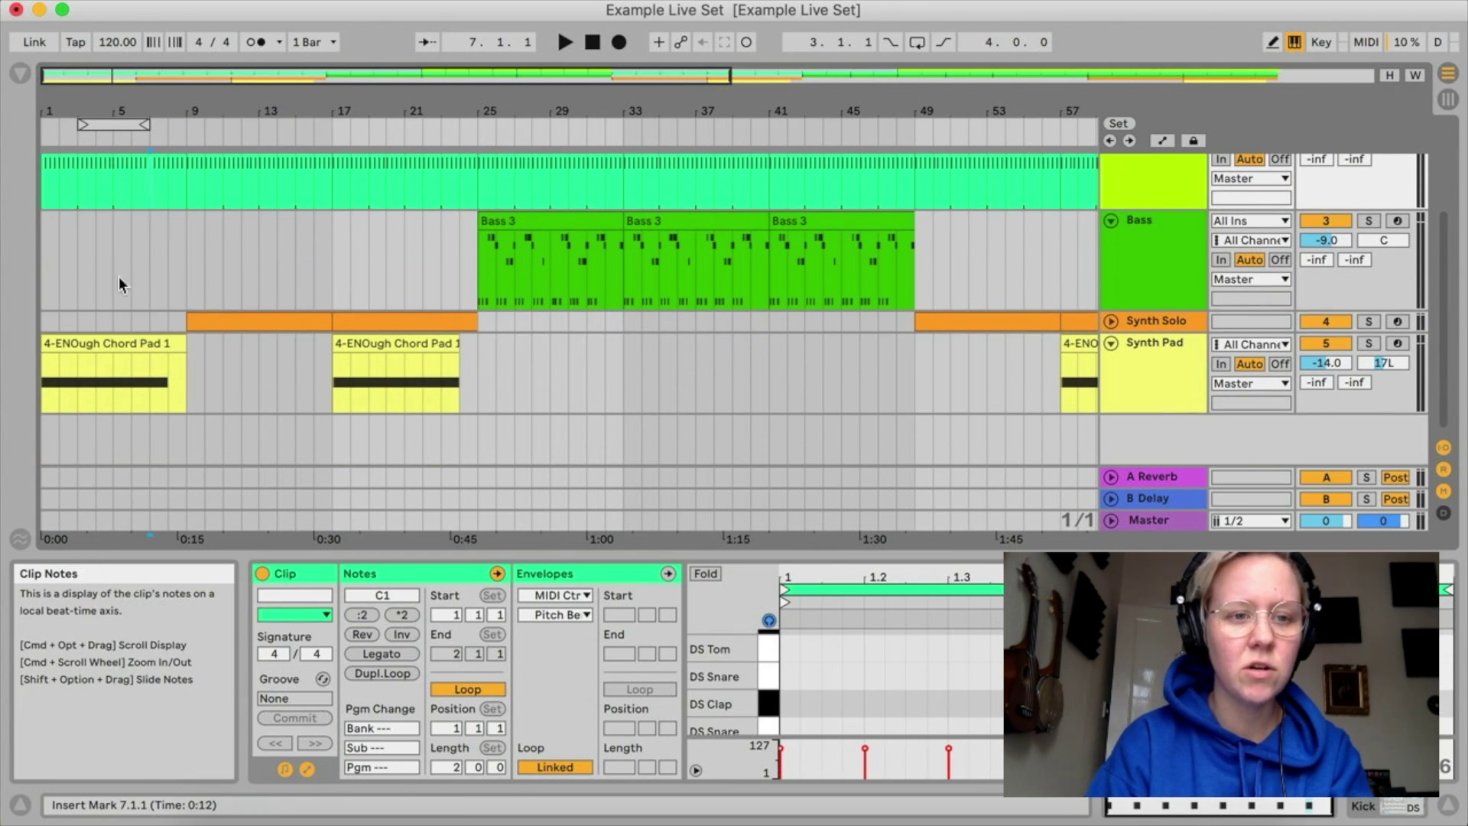
click(111, 336)
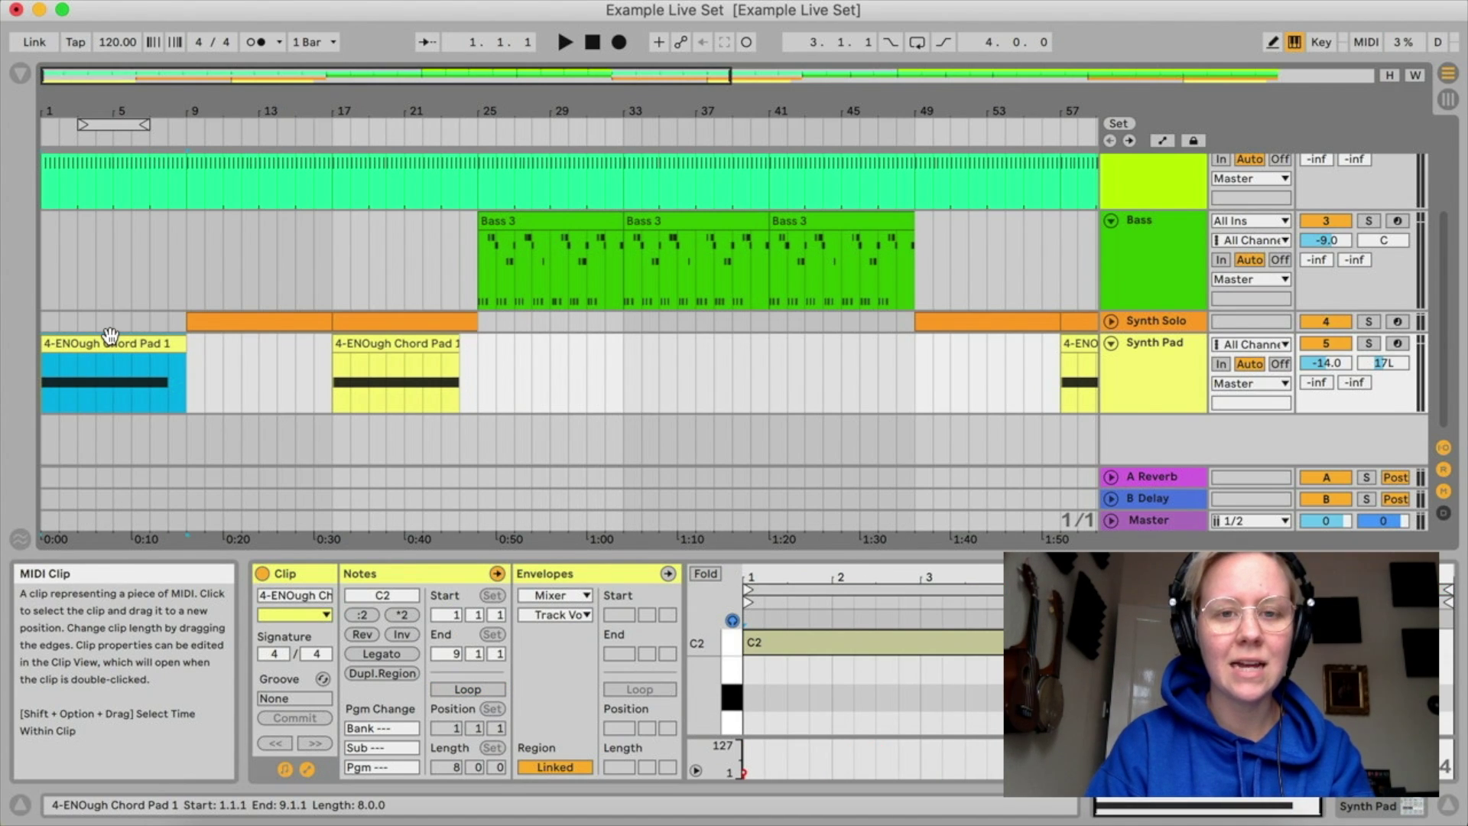
key(Tab)
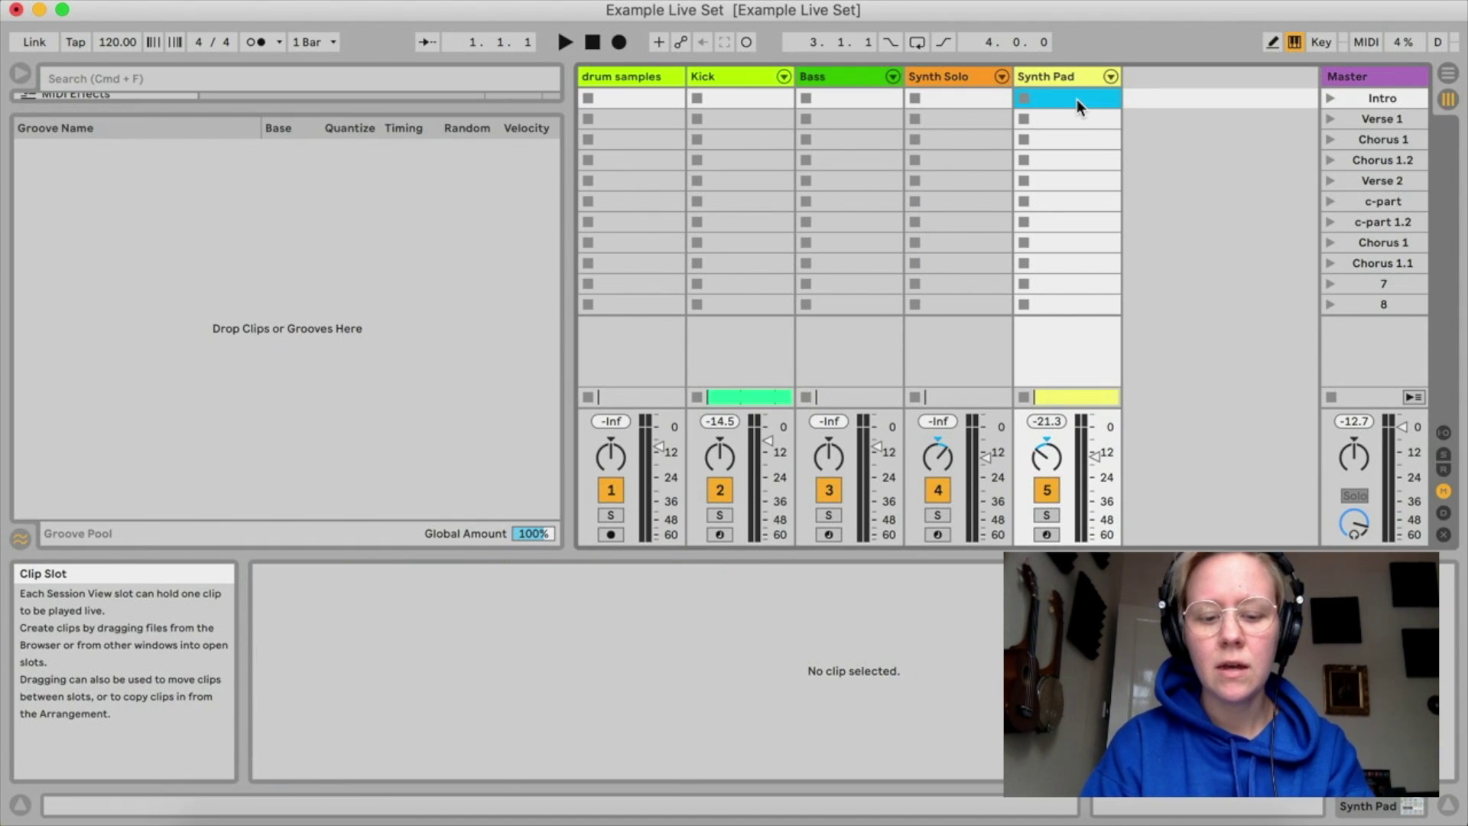
key(super+v)
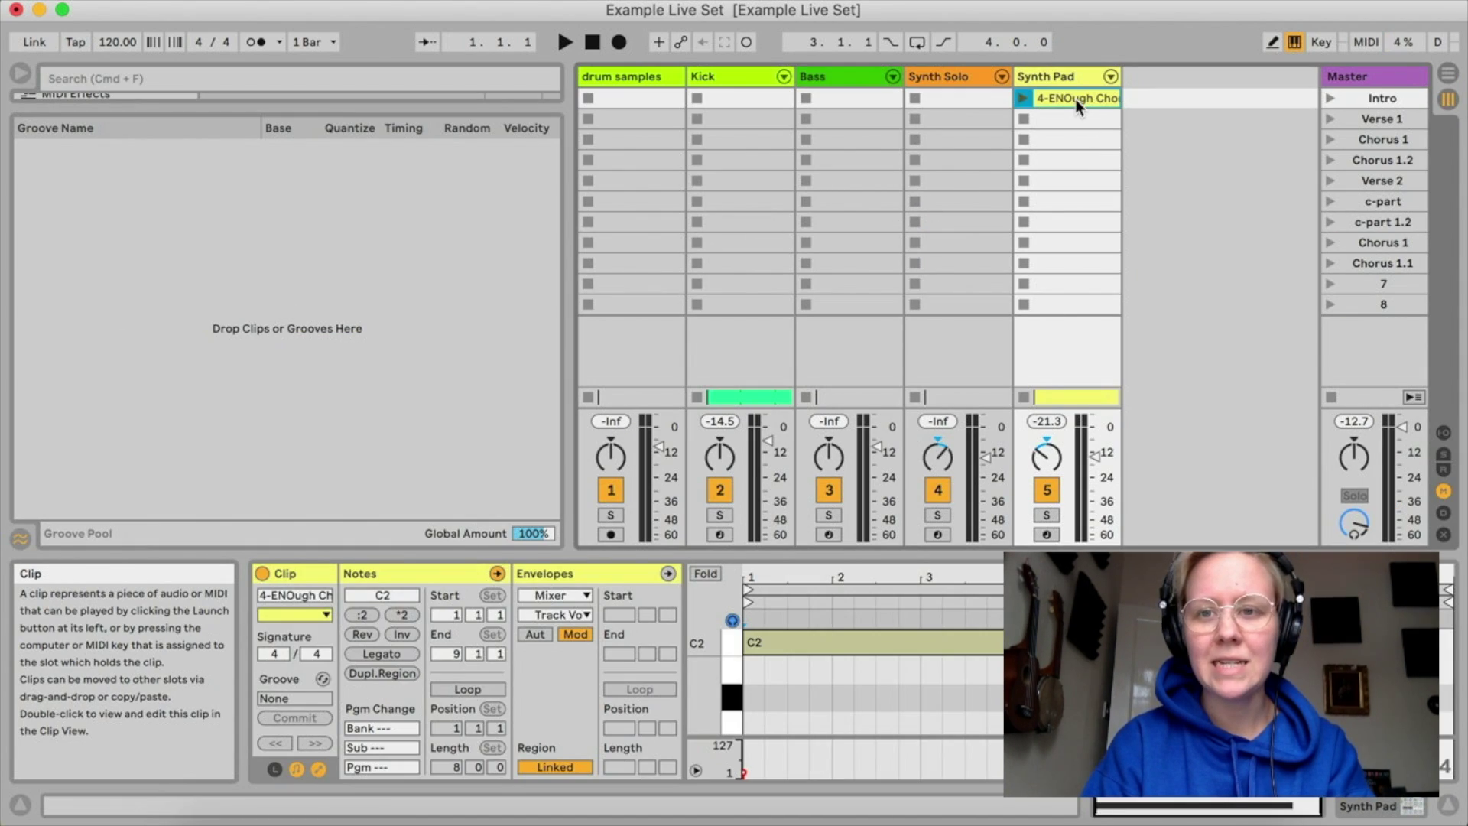
click(1377, 100)
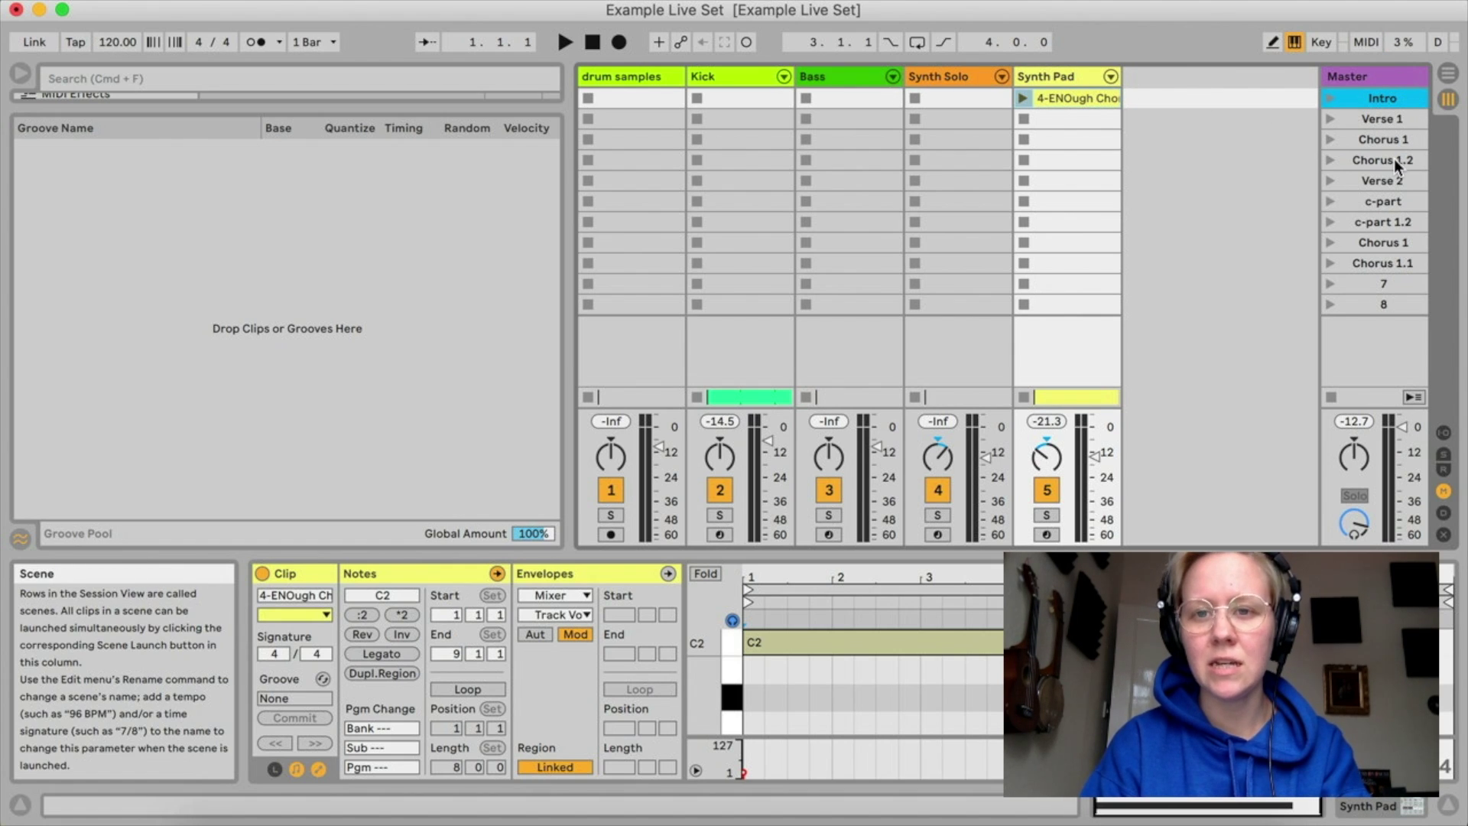
Copy the Kick clip spanning 1.1.1 to 9.1.1 from the Arrangement into the Kick track's Intro slot in Session View
key(Tab)
scroll(139, 191, up, 4)
click(98, 228)
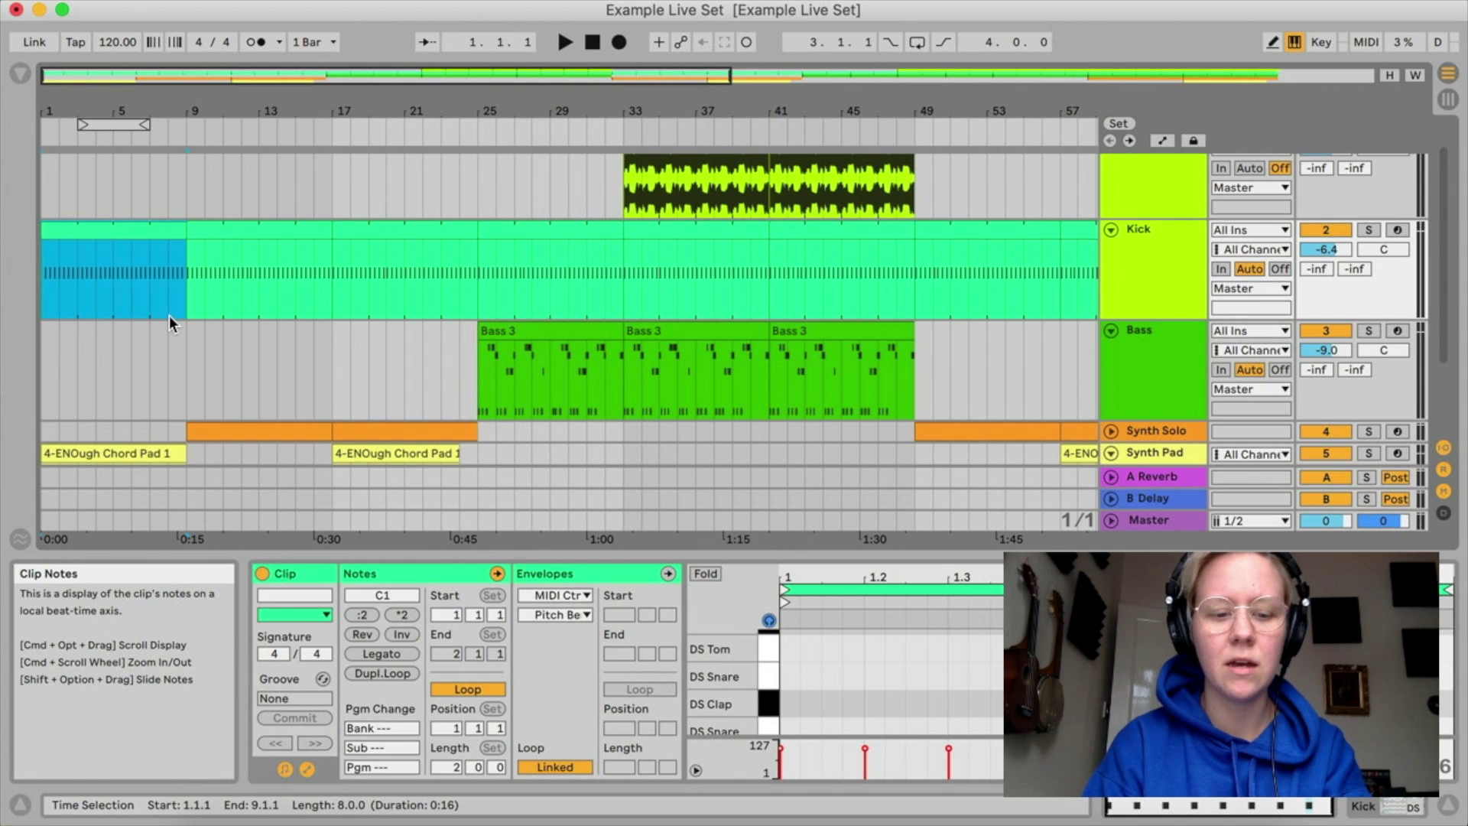
key(Tab)
double_click(731, 96)
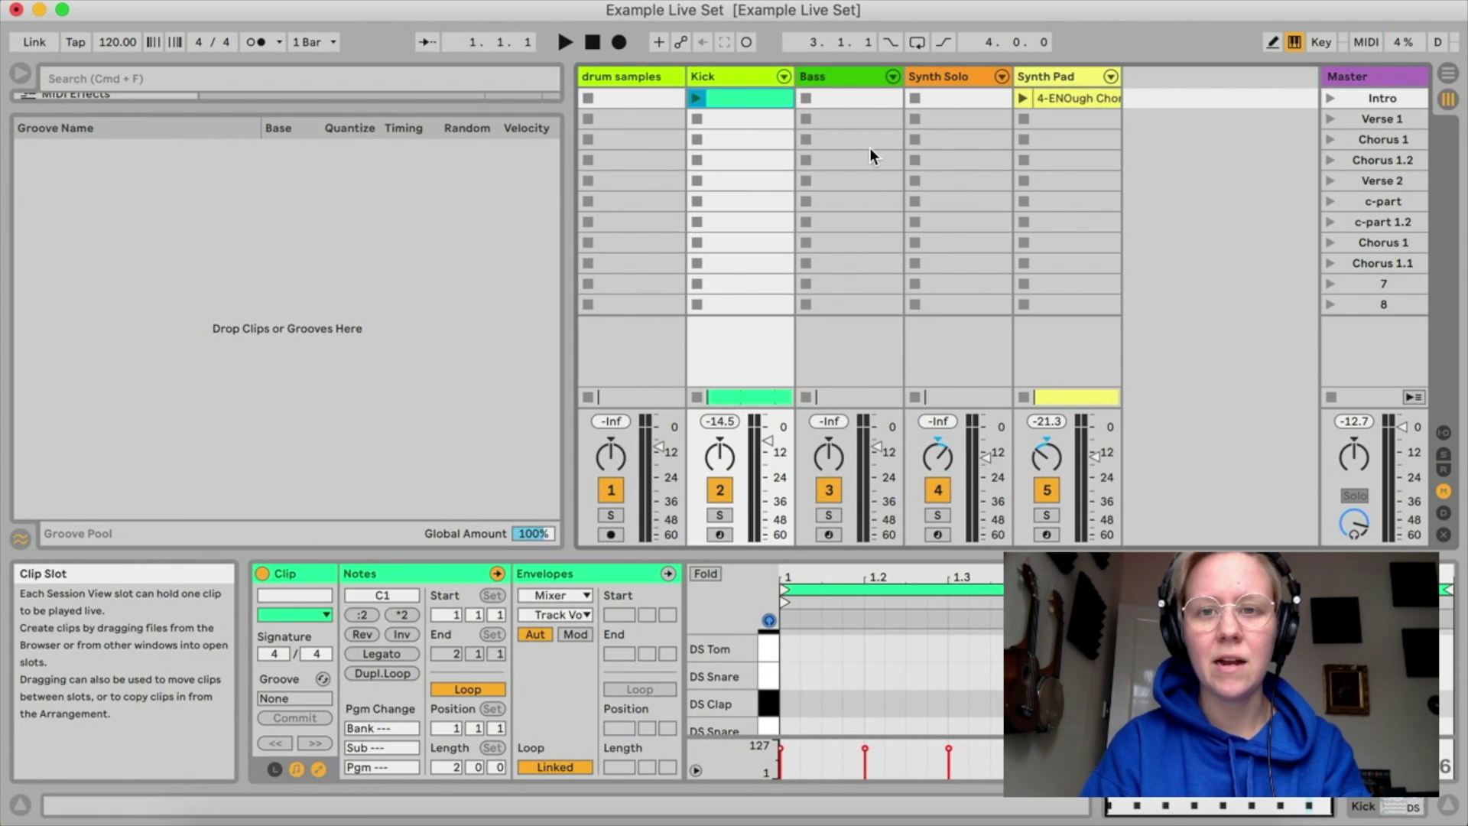
Consolidate the Kick clips from 9.1.1 to 25.1.1 and copy the 16-bar result into the Kick track's Verse 1 slot
key(Tab)
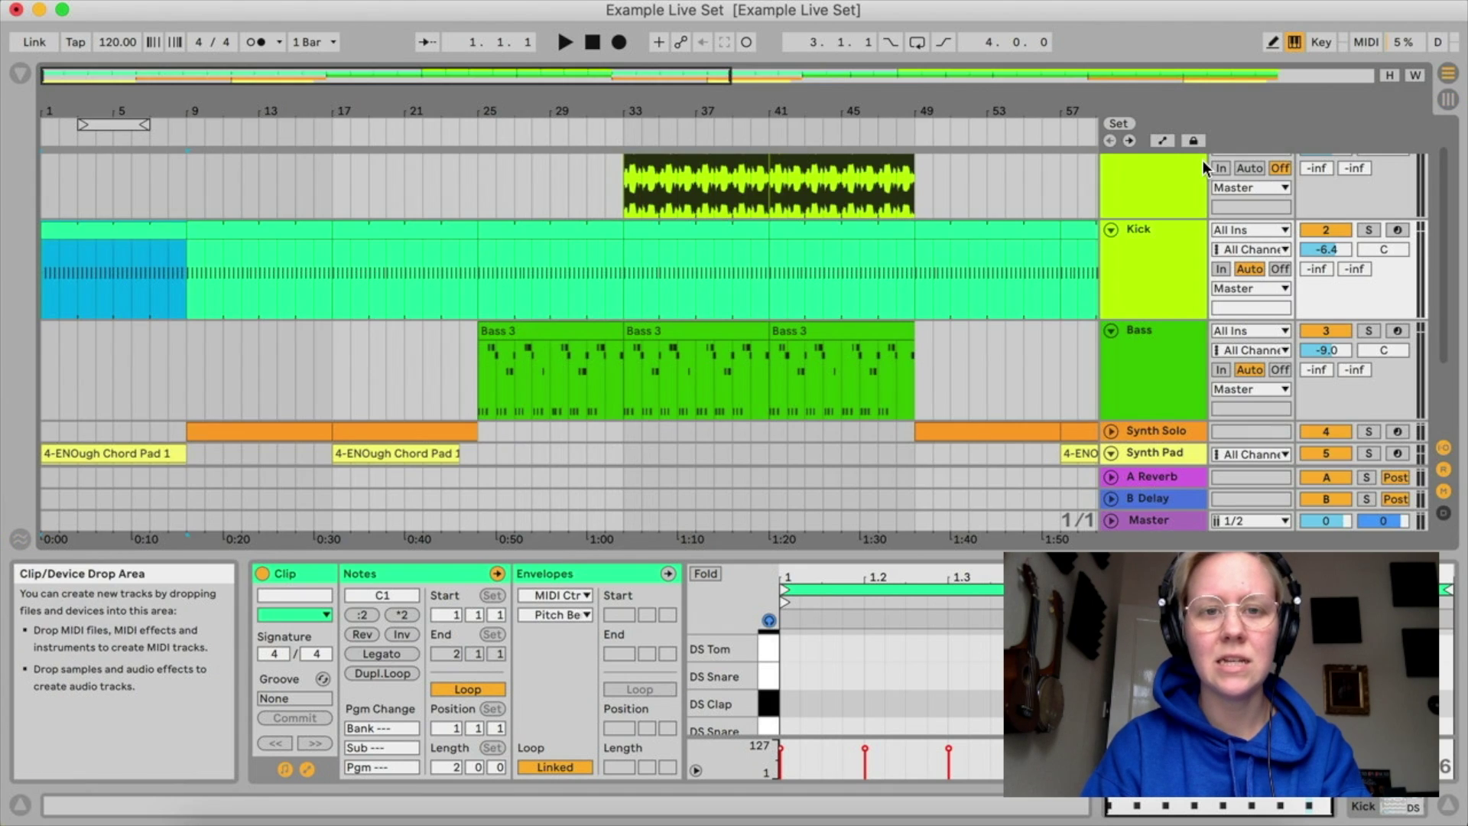
scroll(228, 265, down, 3)
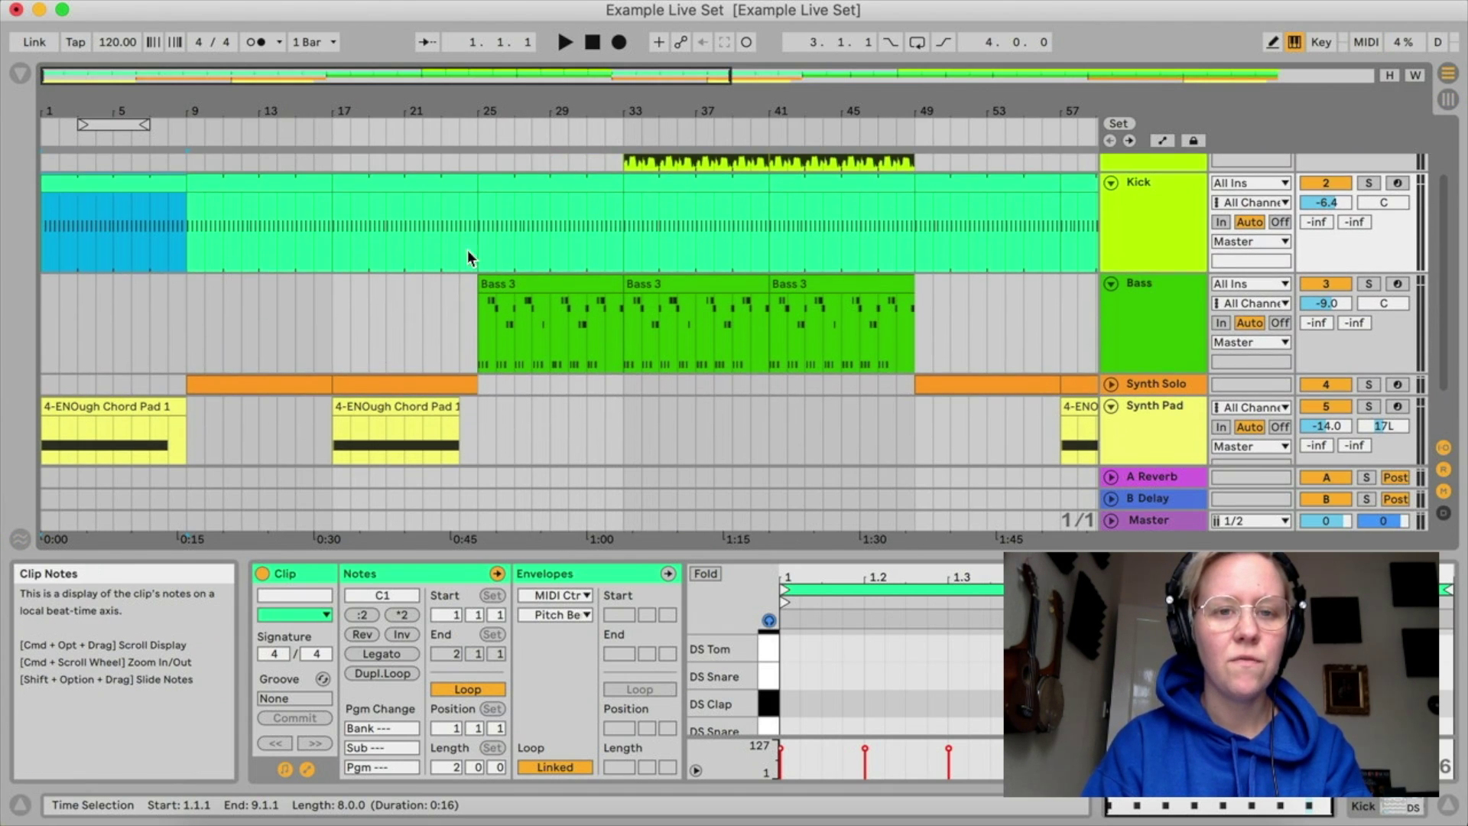
drag(484, 237, 190, 240)
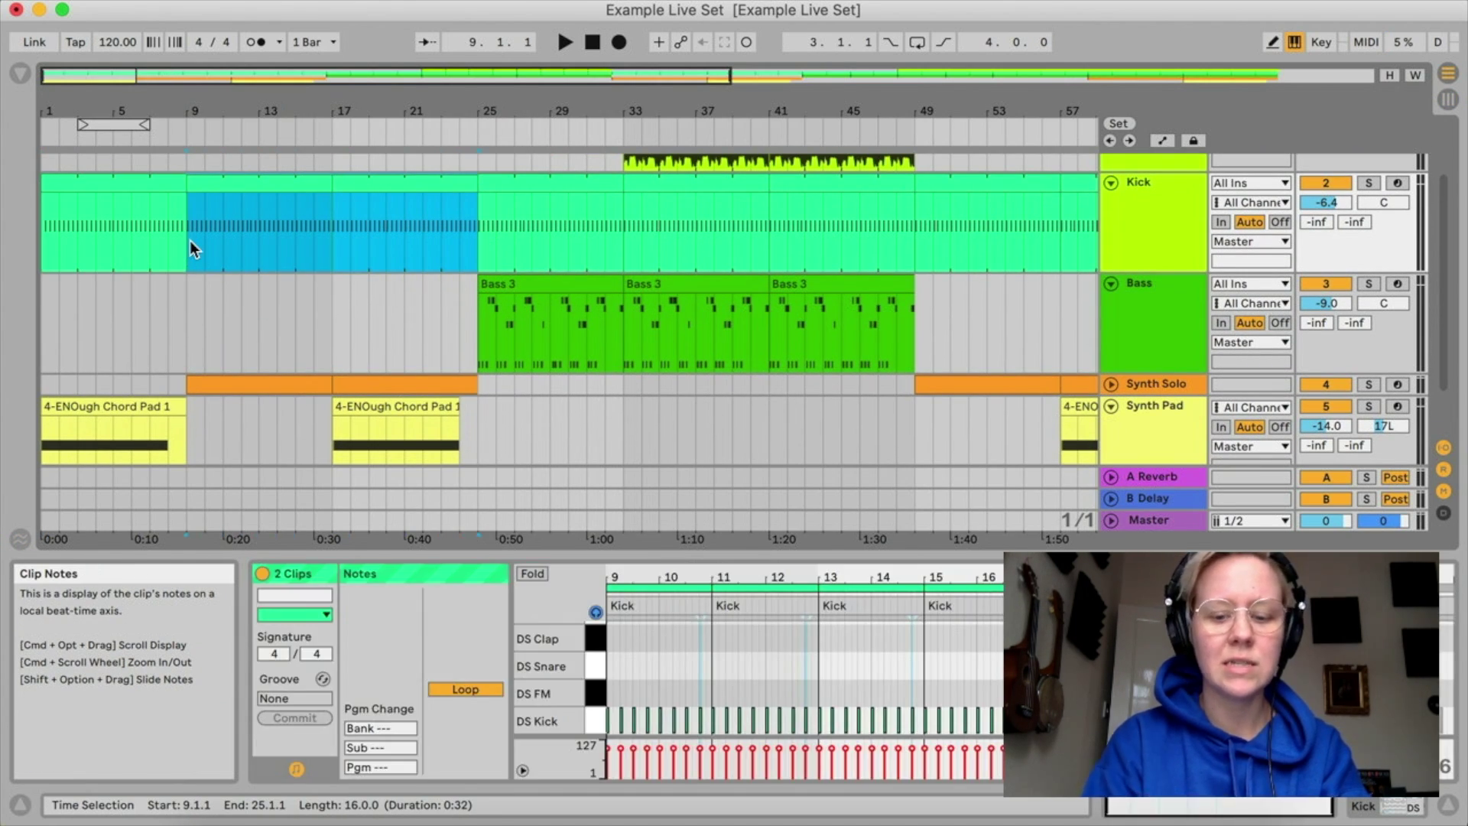
key(super+j)
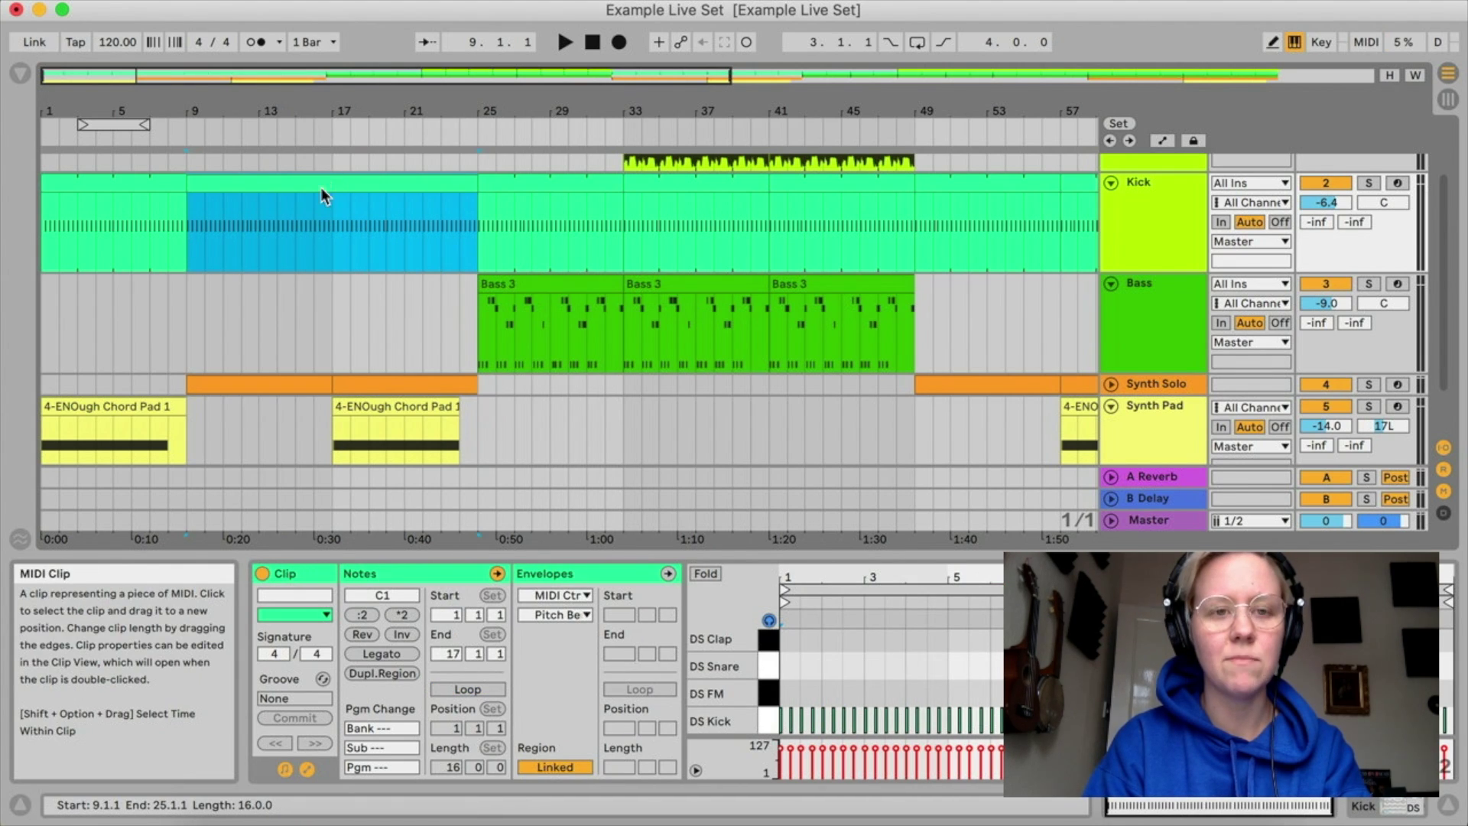
key(Tab)
click(728, 119)
key(super+v)
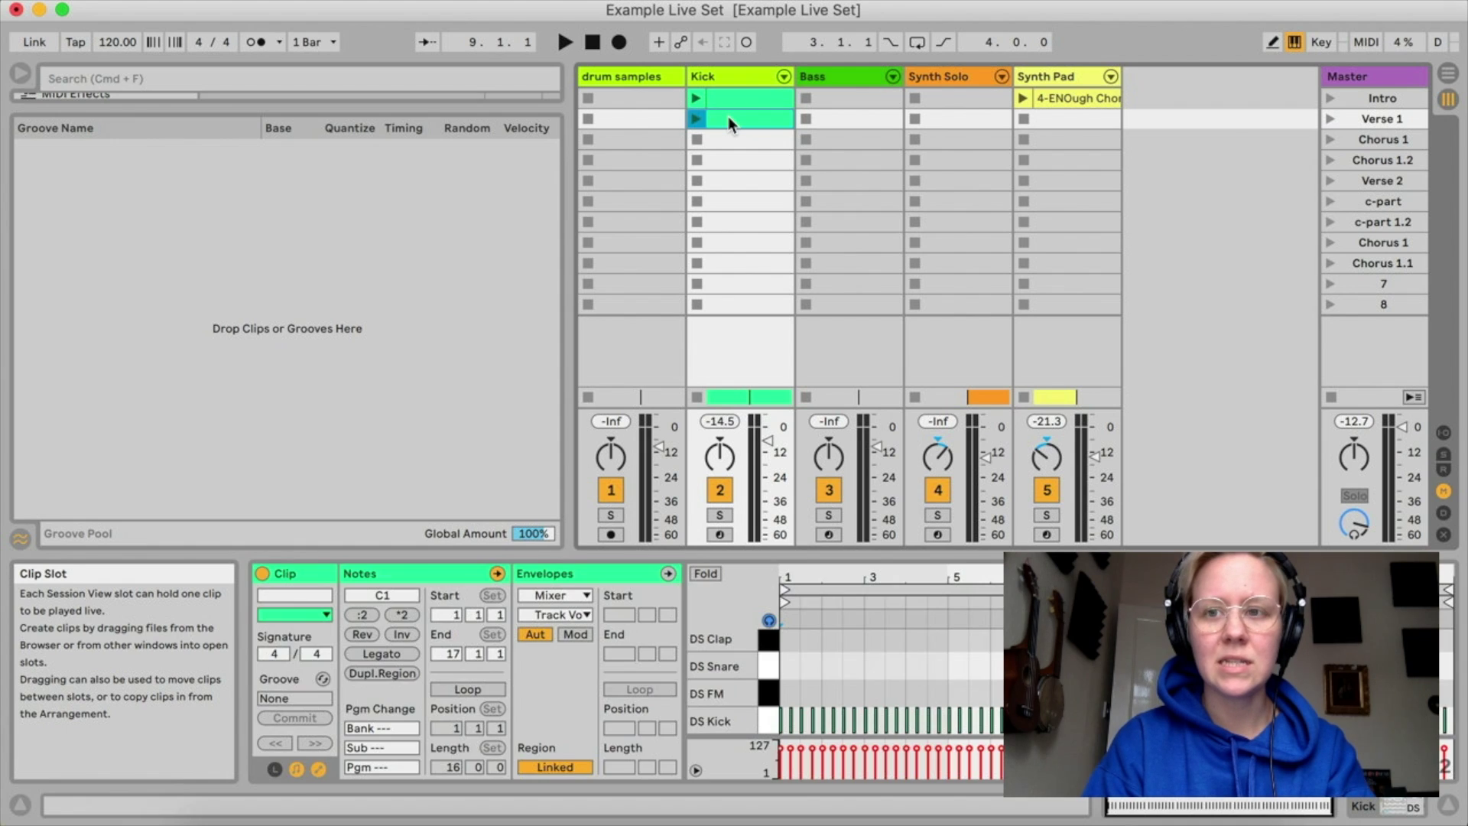
Consolidate the Synth Solo and Synth Pad material from 9.1.1 to 25.1.1 into one 16-bar clip per track
key(Tab)
click(188, 342)
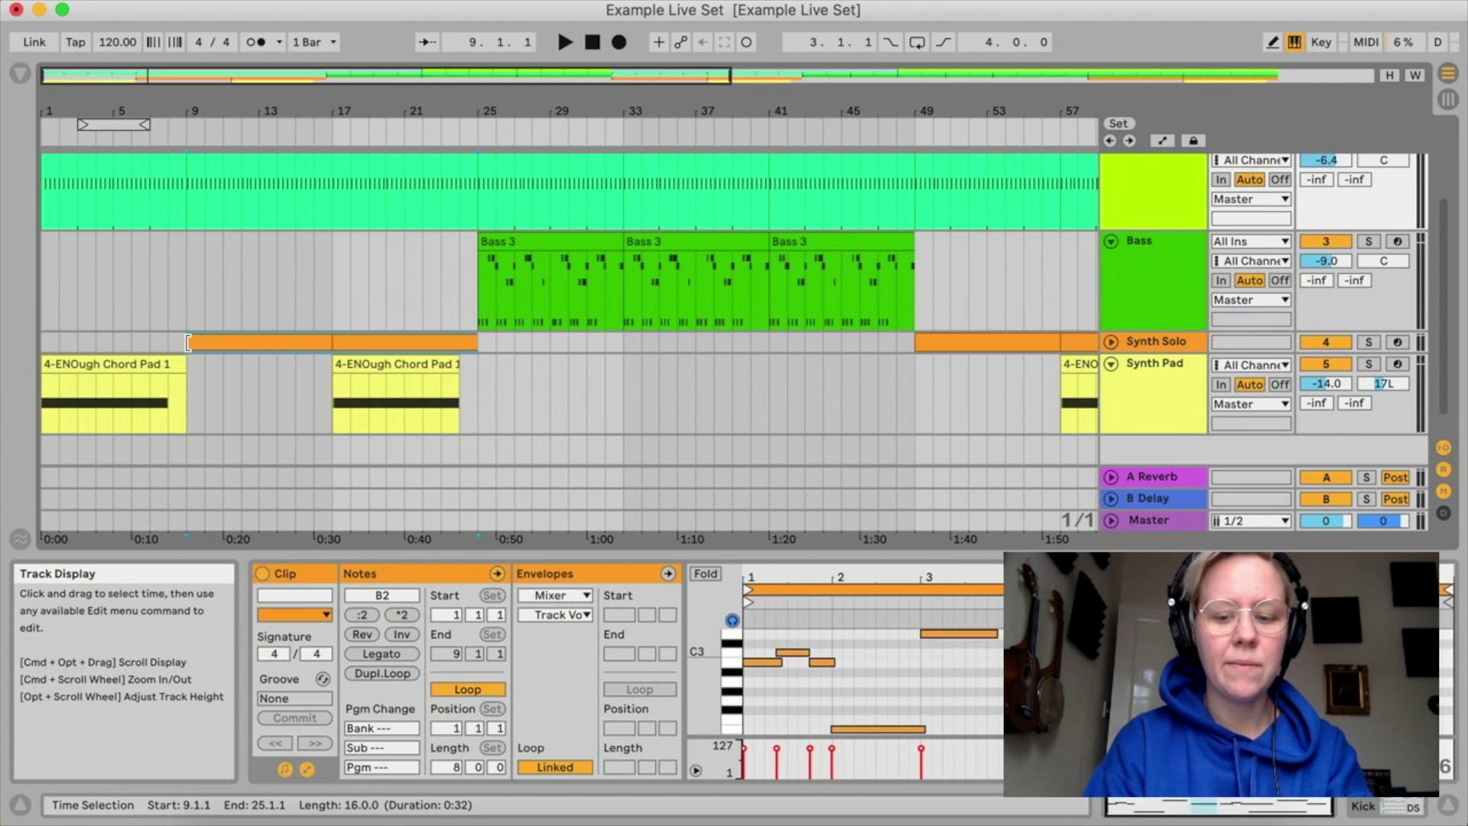
key(Tab)
key(Tab)
click(190, 405)
key(super+v)
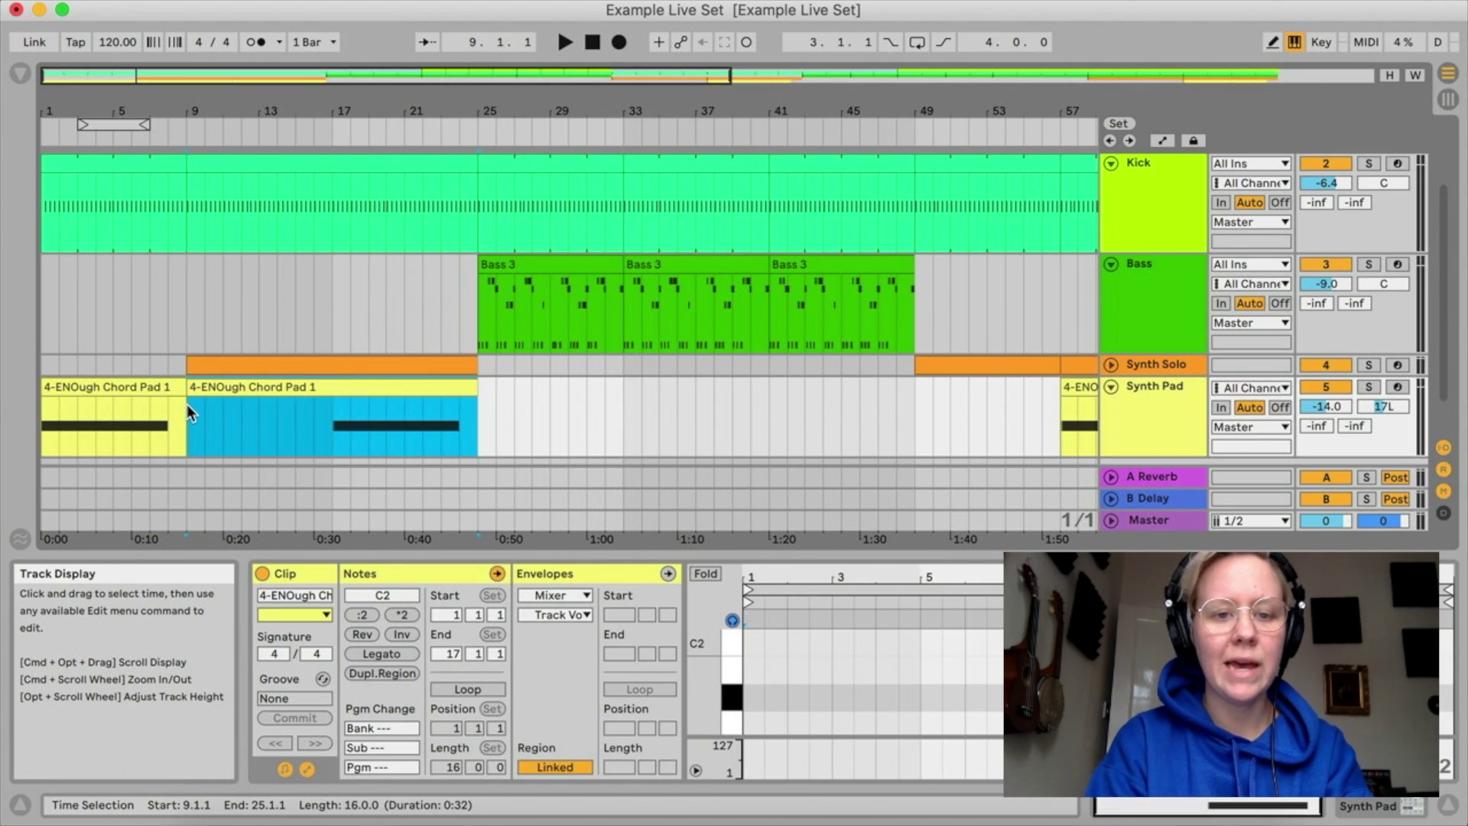
Copy the 16-bar Synth Solo and Synth Pad clips into their tracks' Verse 1 slots in Session View
key(Tab)
click(956, 118)
key(super+v)
click(1062, 118)
key(super+v)
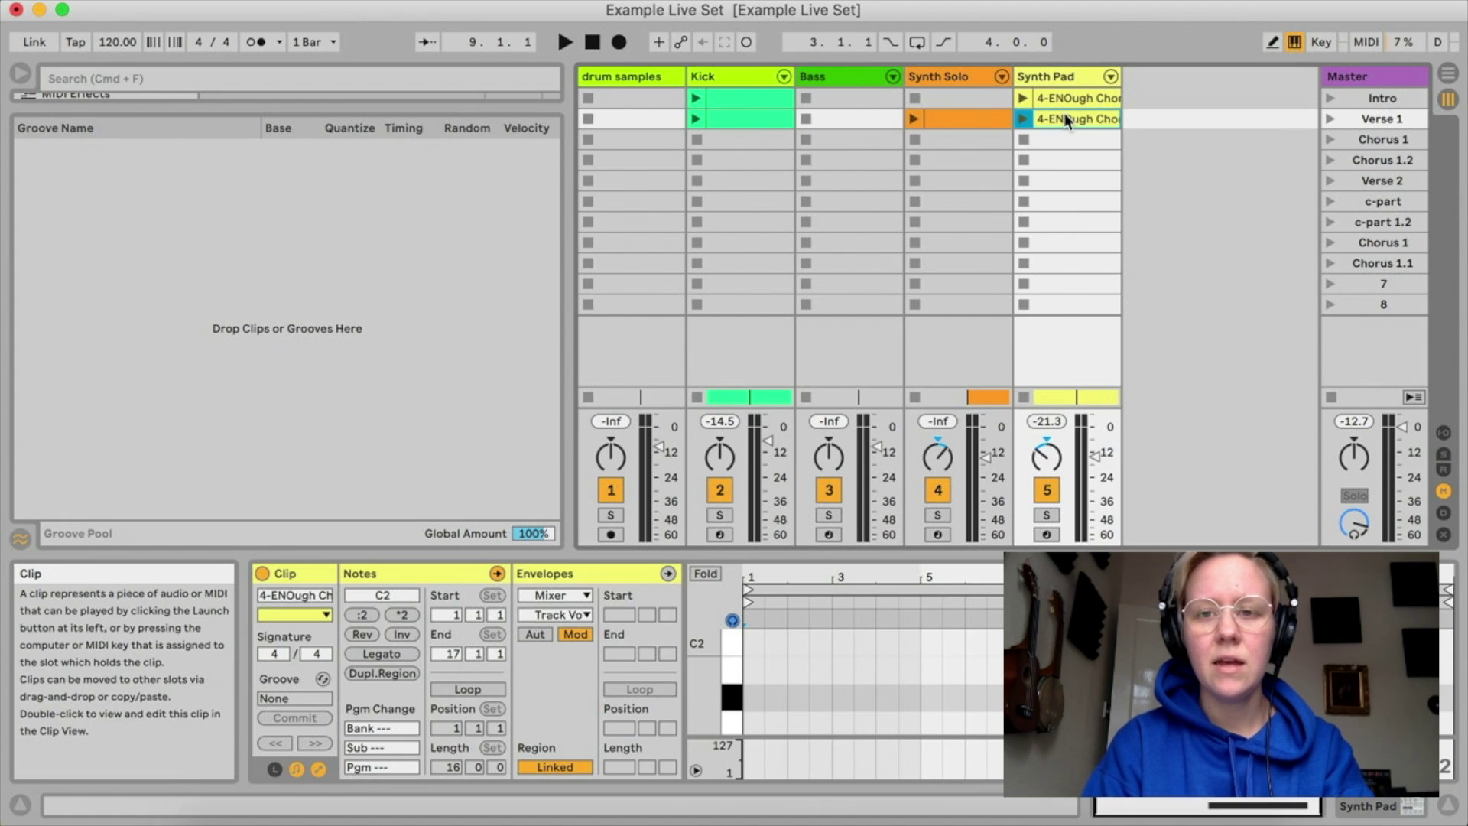
Launch the Verse 1 scene to hear its Kick, Synth Solo and Synth Pad clips, and return to the Arrangement View
key(Tab)
key(Tab)
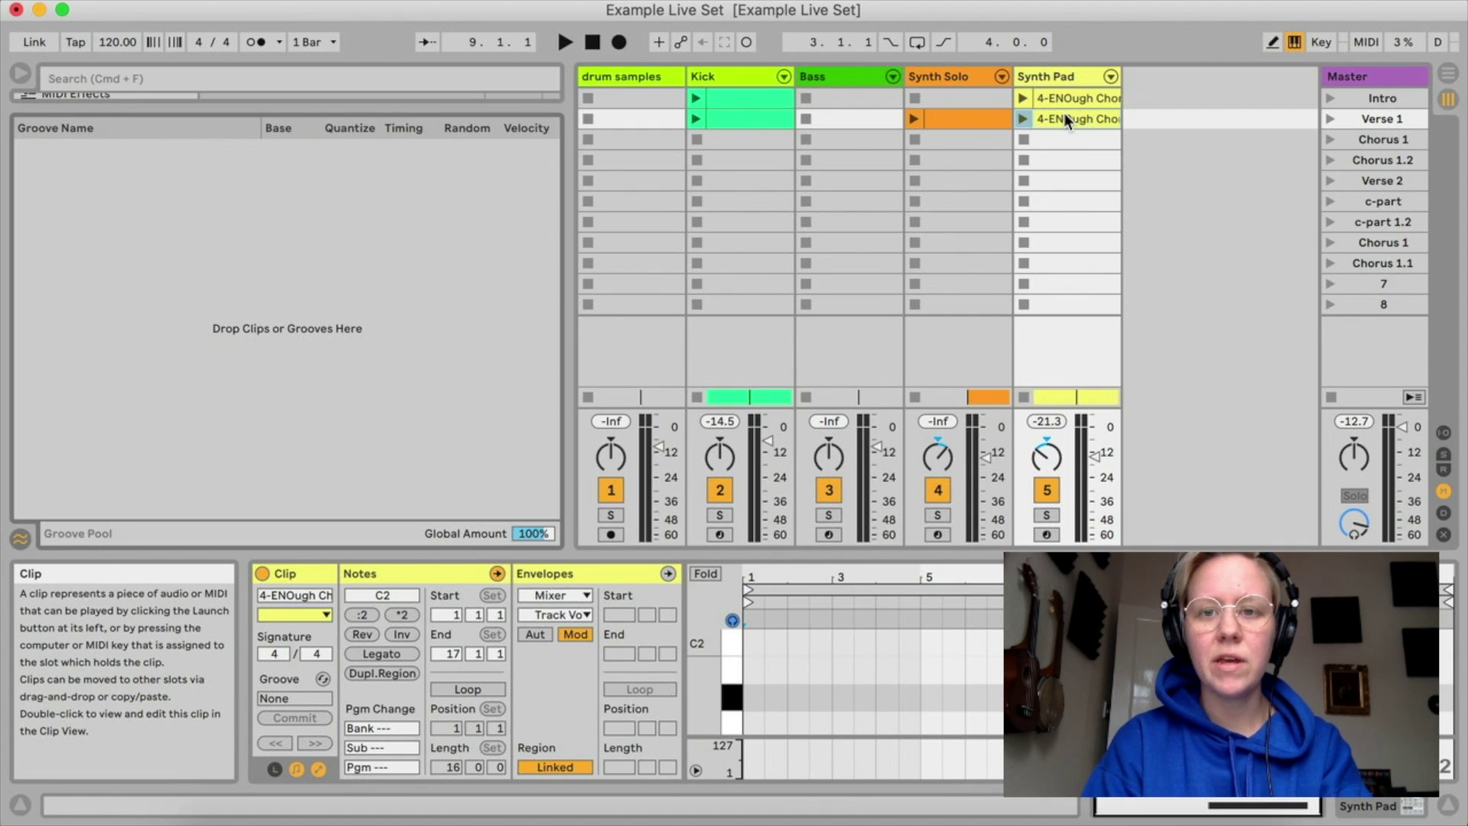
click(1388, 112)
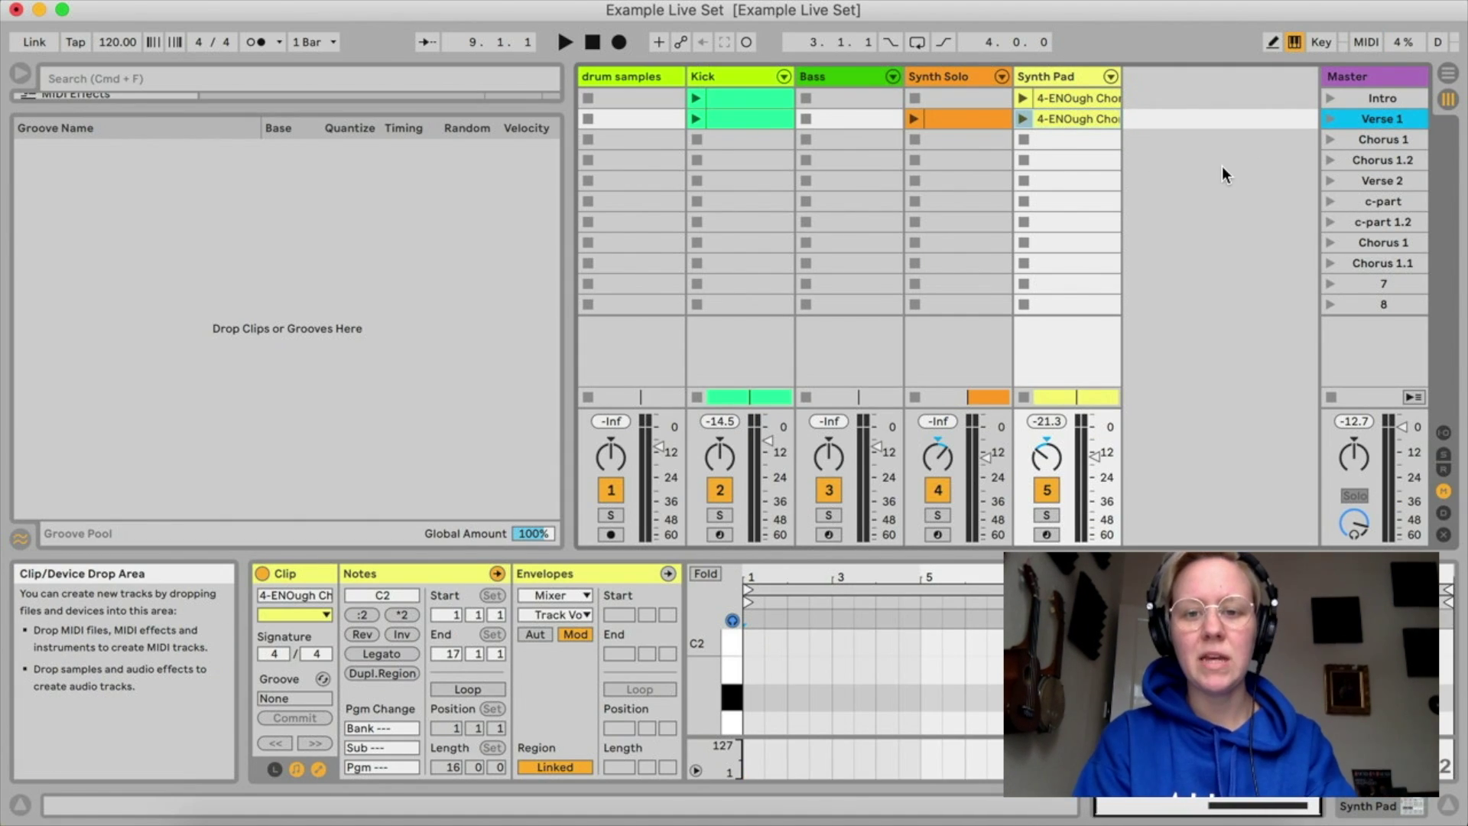
click(1327, 97)
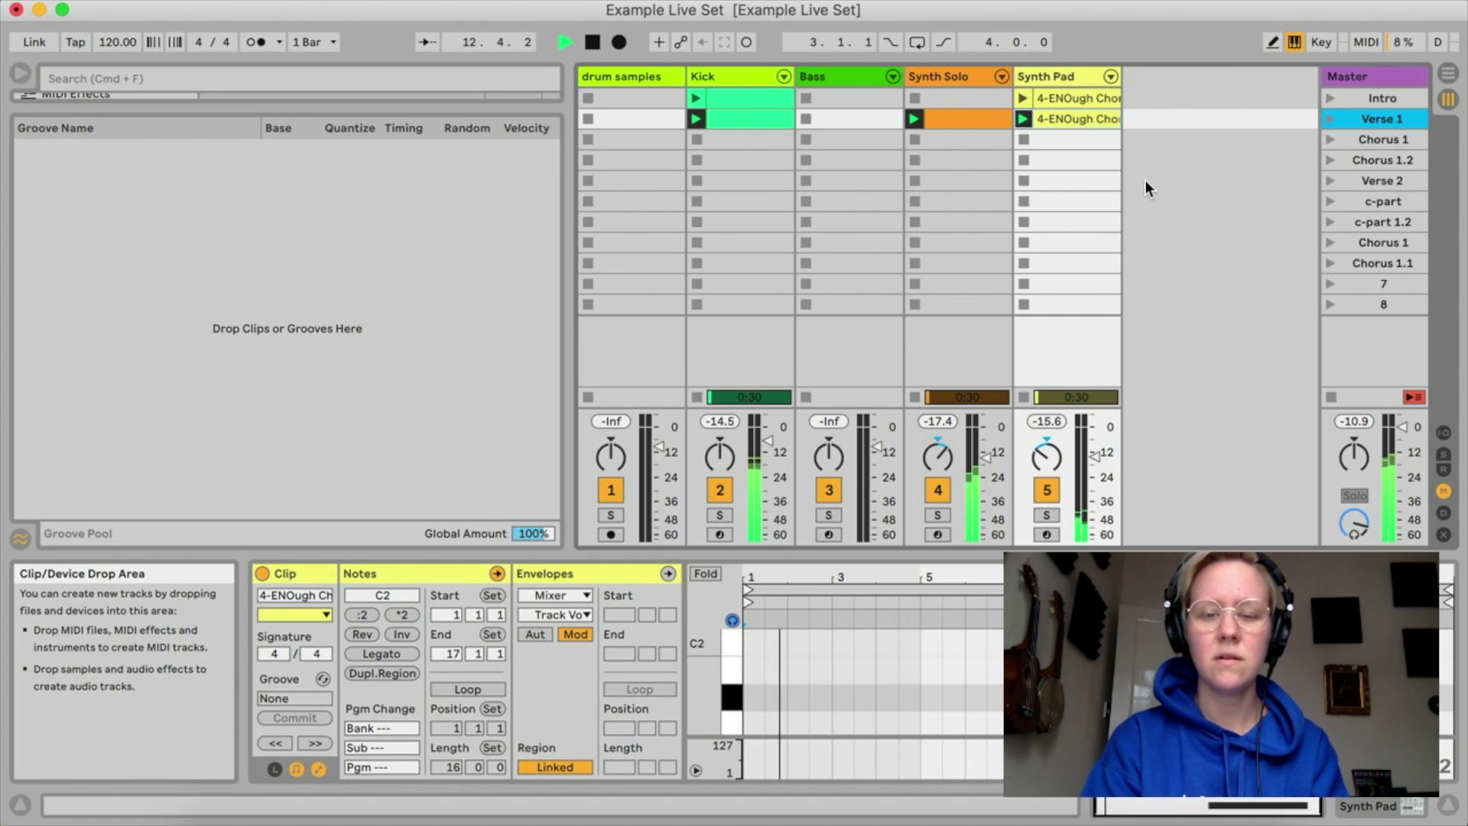
key(Tab)
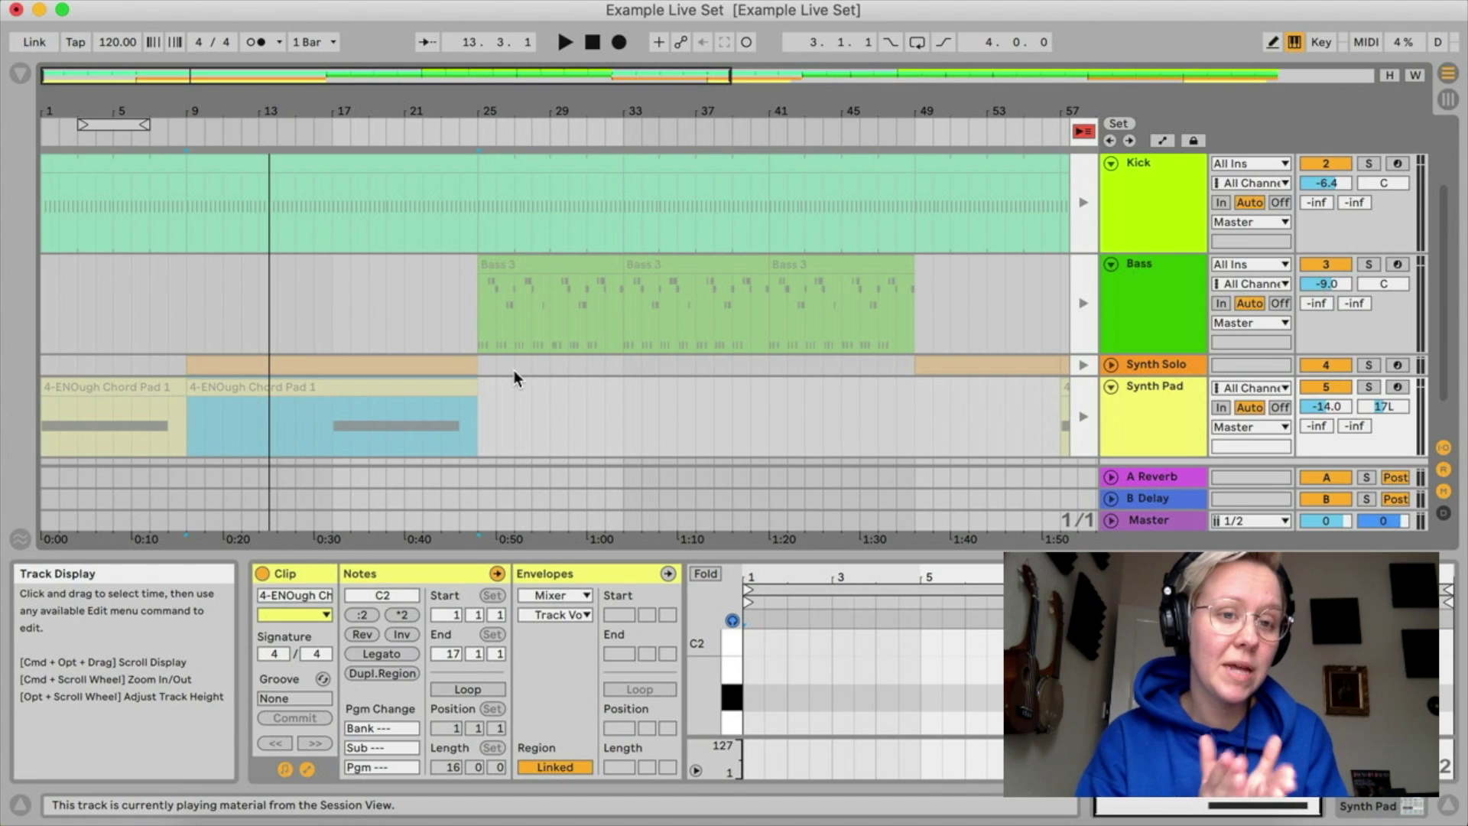